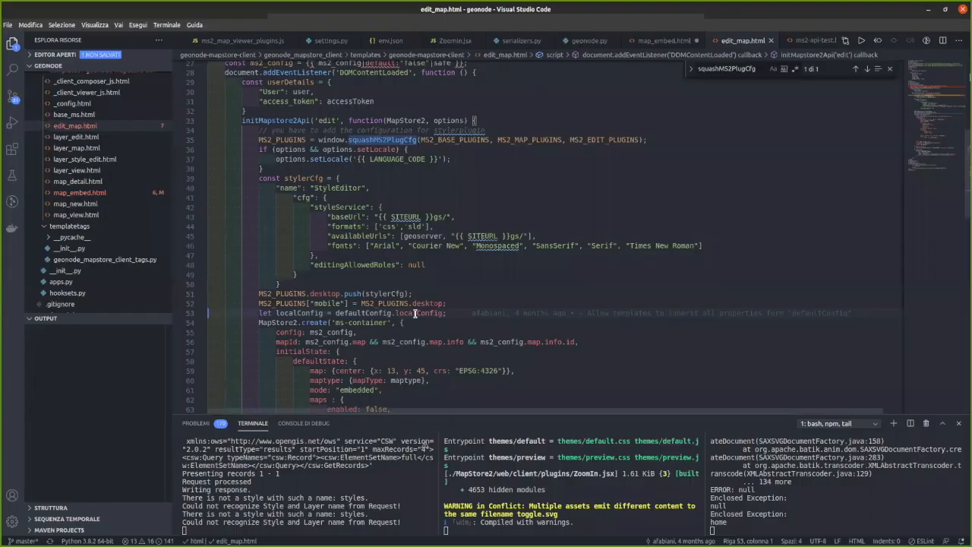
- Examine the plugin setup, StyleEditor configuration and MapStore2.create call in edit_map.html
scroll(415, 313, down, 5)
scroll(416, 313, up, 2)
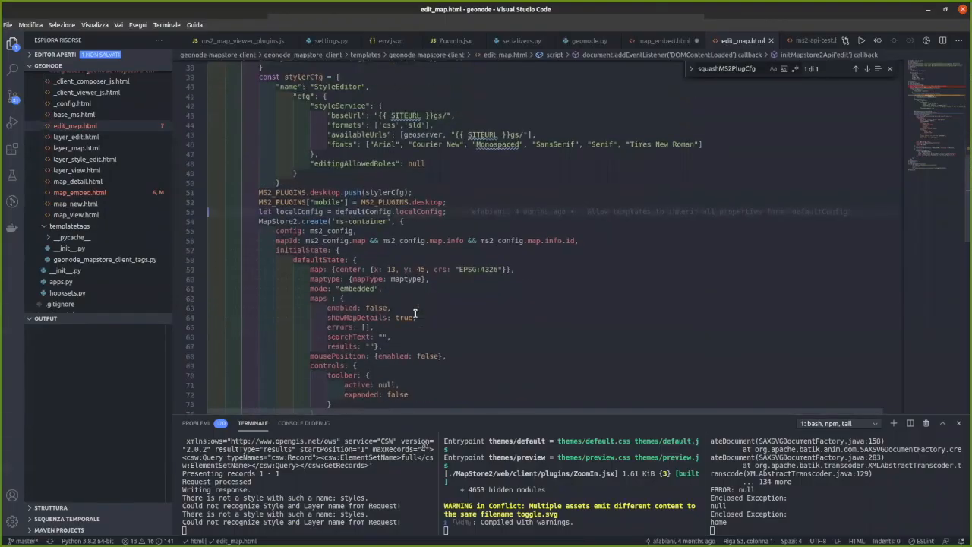
scroll(415, 313, up, 3)
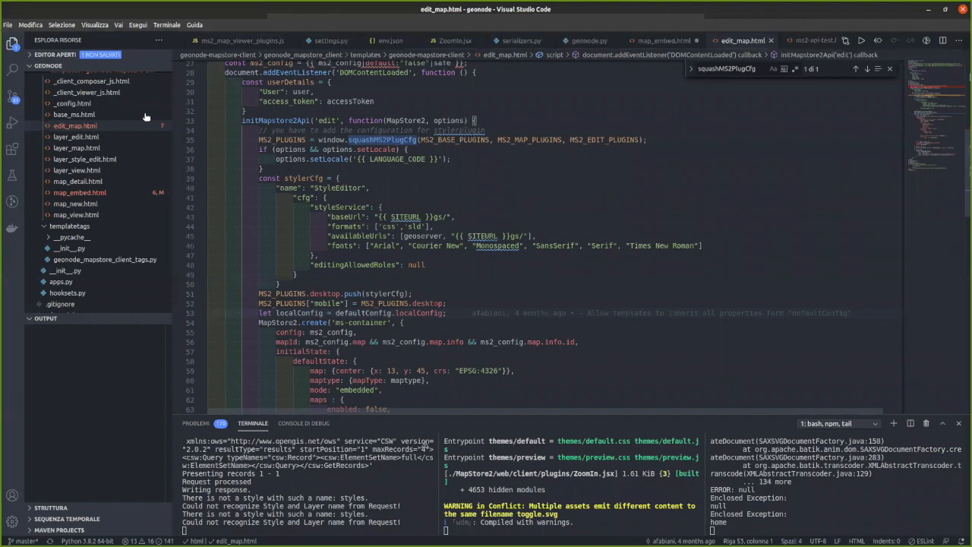
scroll(102, 176, up, 8)
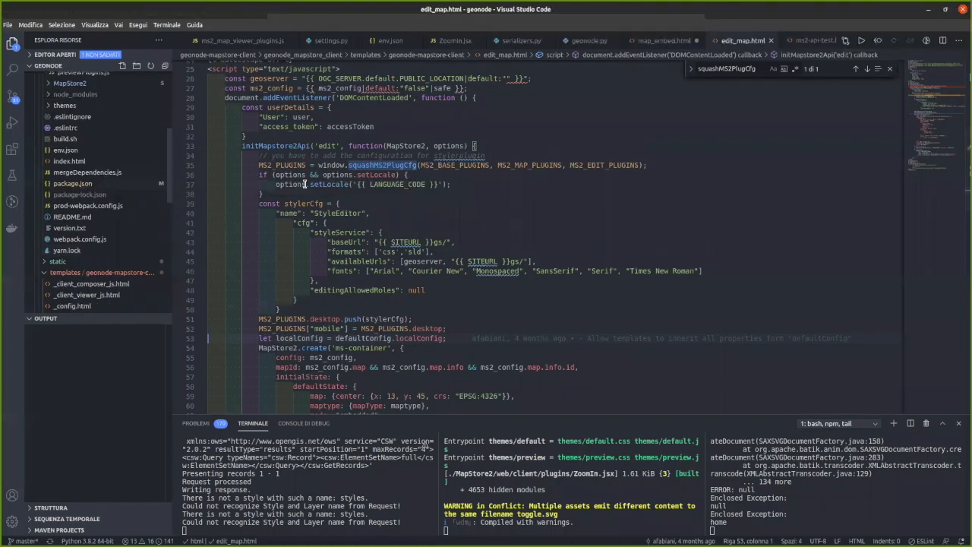
scroll(304, 183, down, 3)
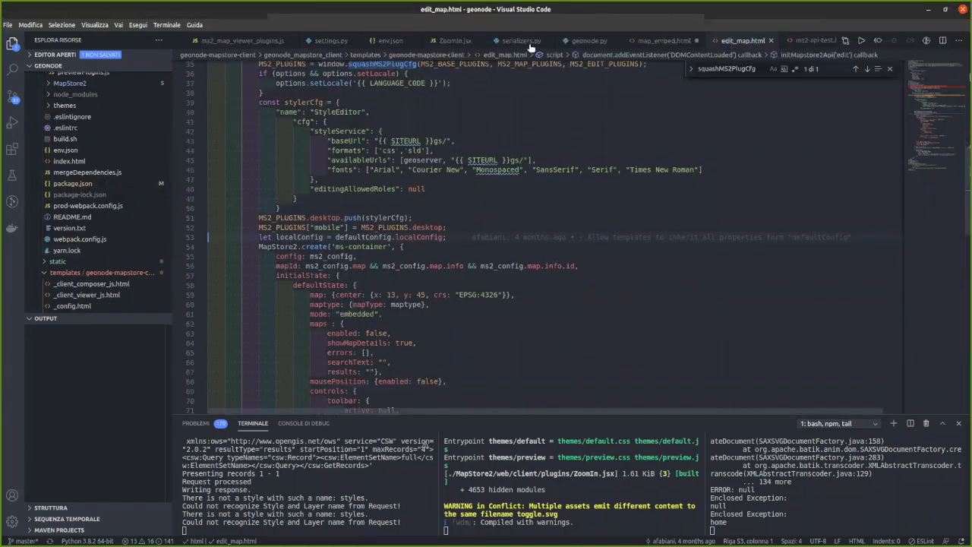
scroll(535, 277, down, 7)
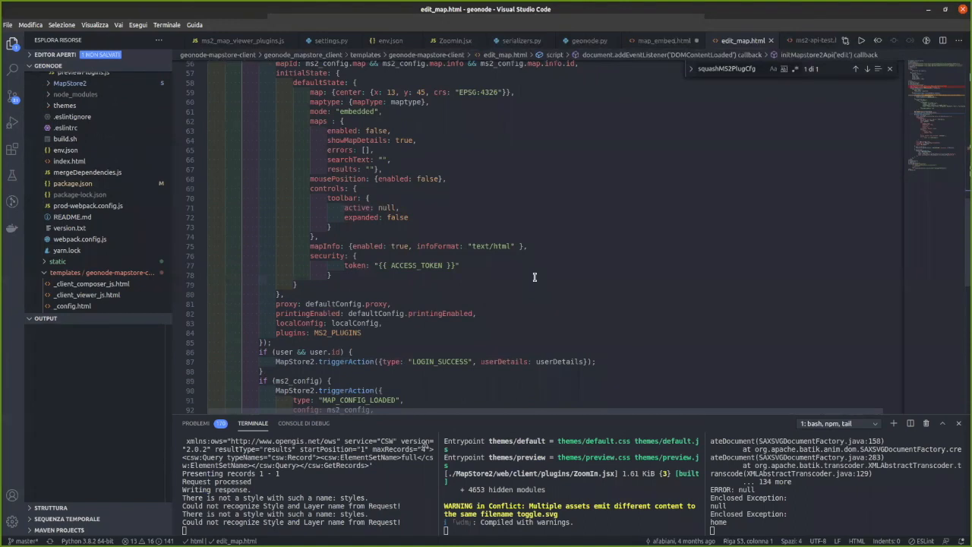
scroll(535, 278, down, 7)
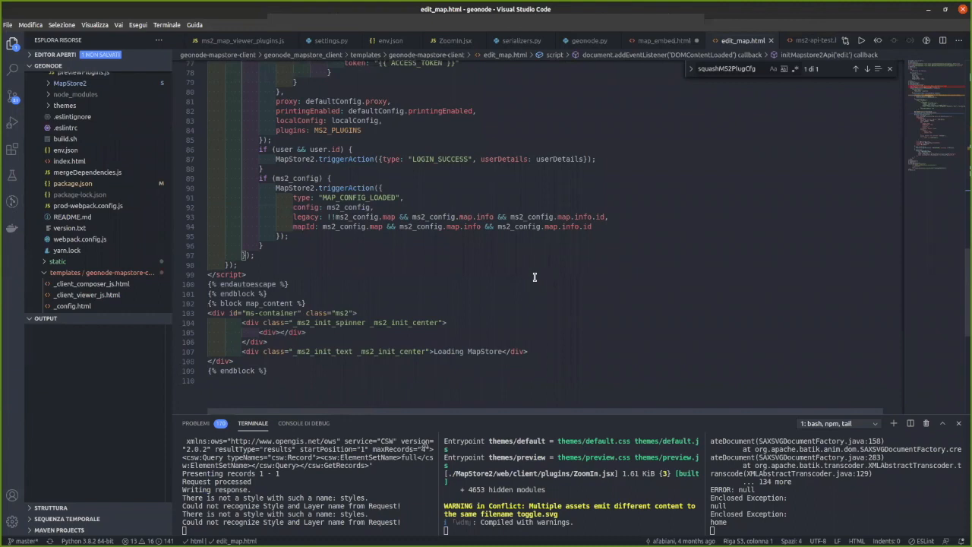
scroll(535, 277, up, 10)
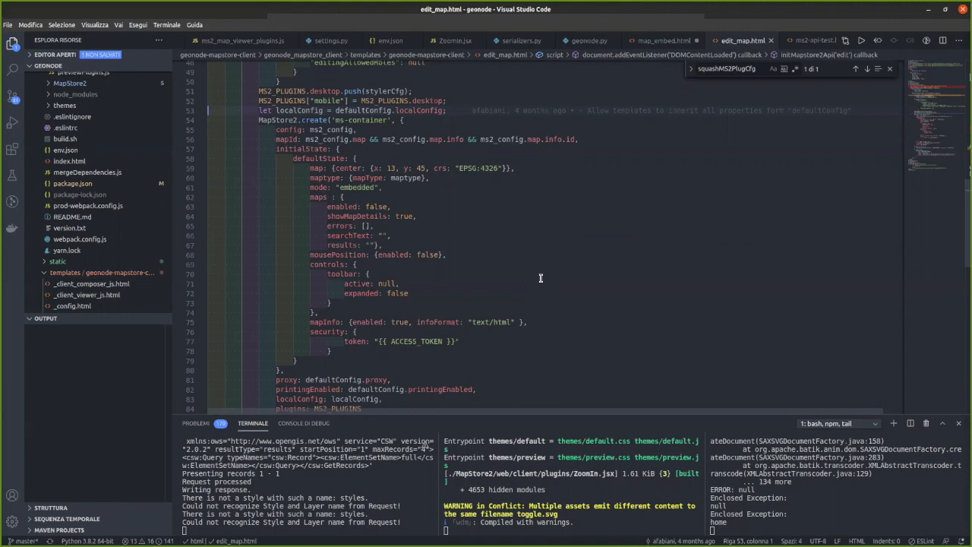
- Switch to the GeoNode test map in Chrome and open the settings of the ne_110m_admin_0_countries layer
key(alt+Tab)
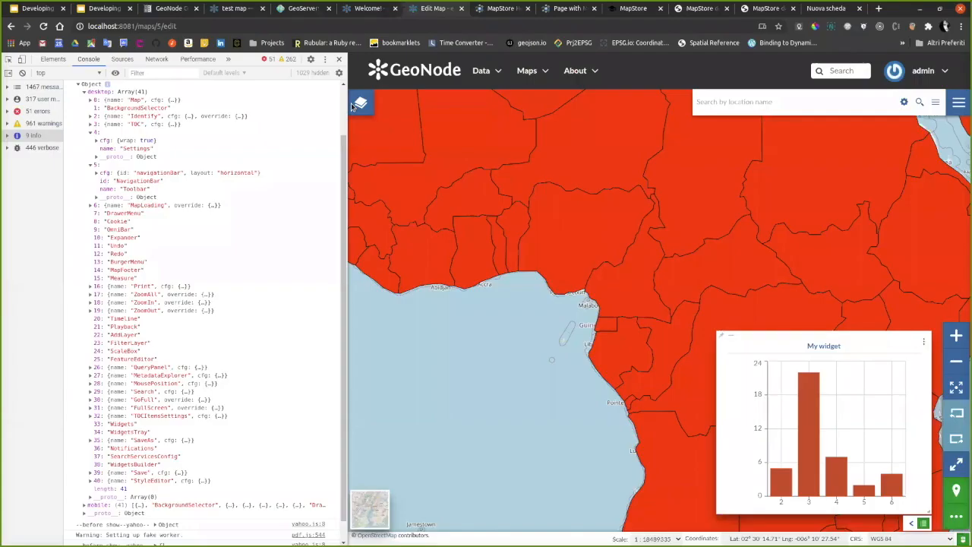
click(360, 101)
click(431, 232)
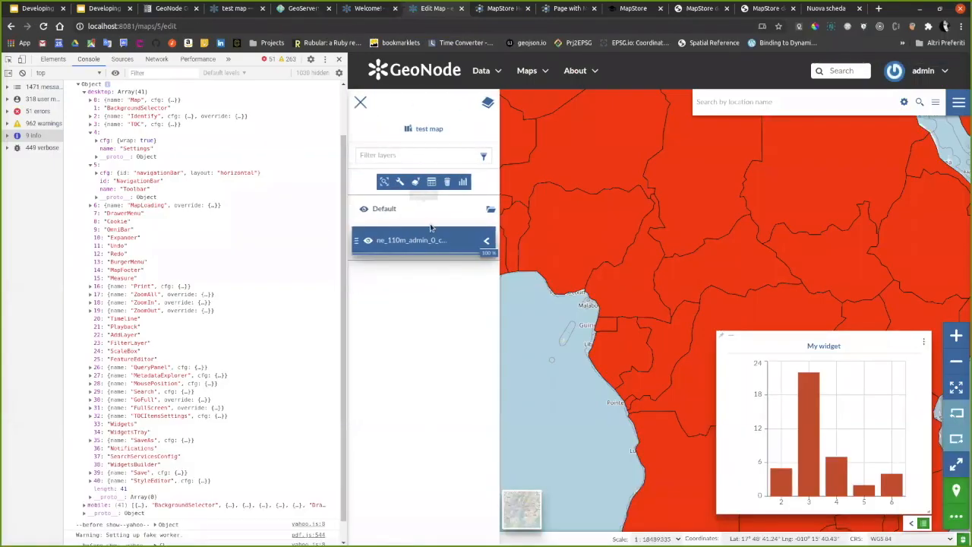
click(401, 183)
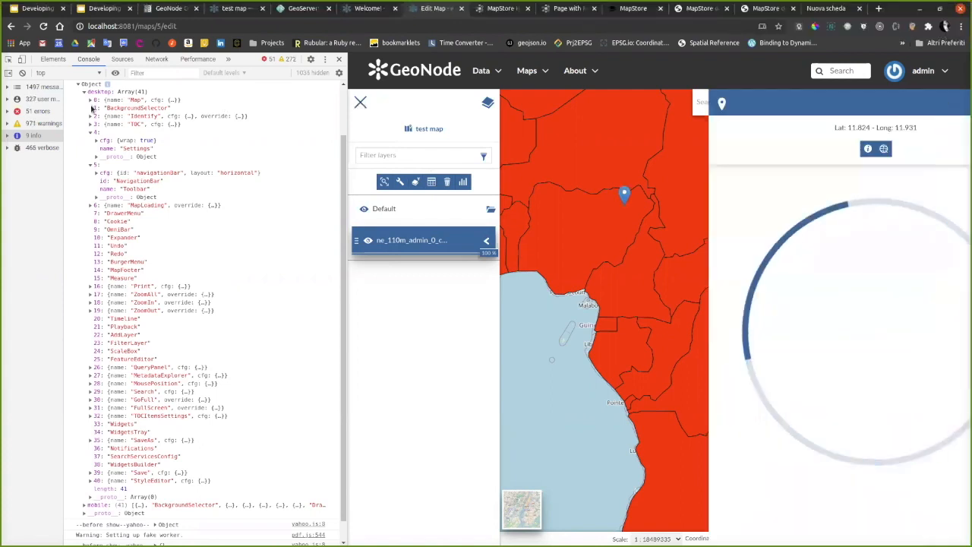
- Hide the layer list, read through the clicked country's feature info attributes, and close the results
click(360, 103)
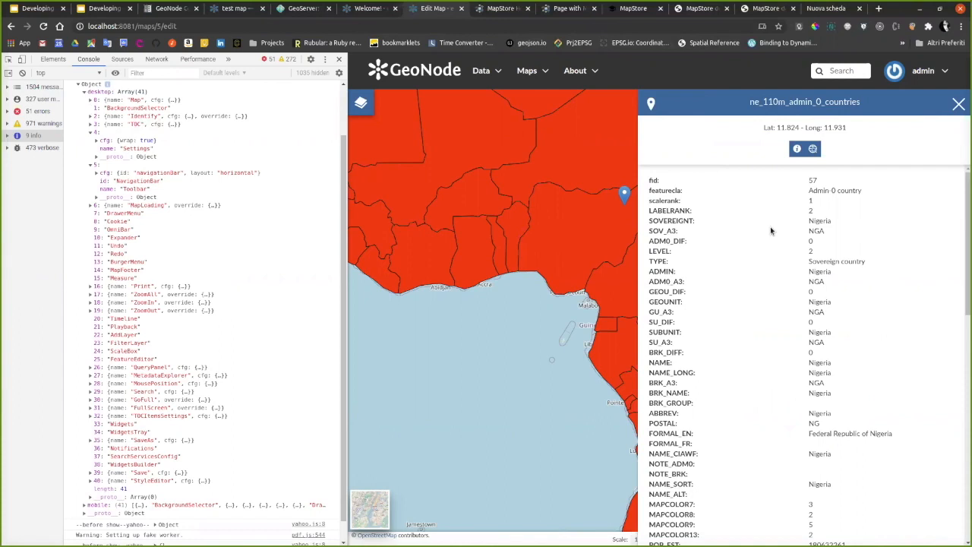
scroll(770, 231, down, 8)
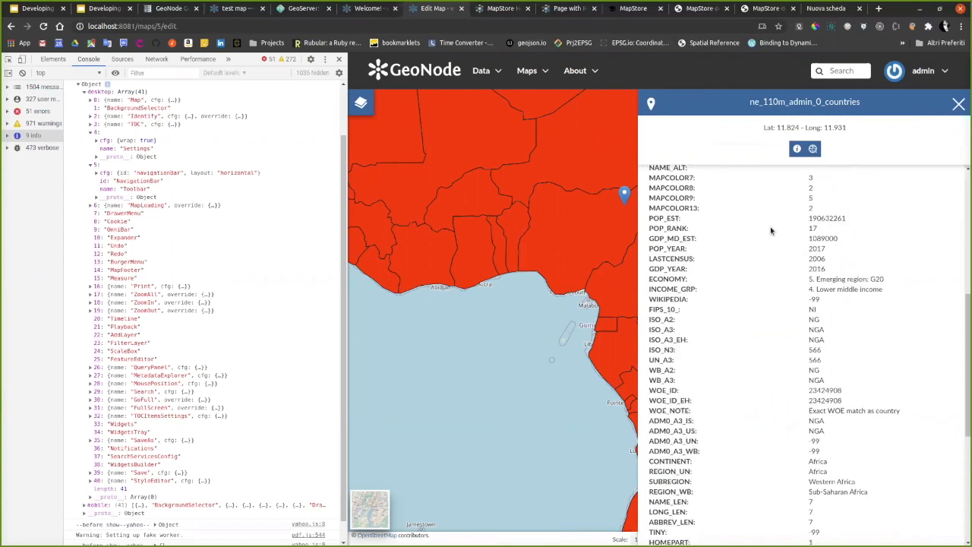
scroll(771, 231, down, 3)
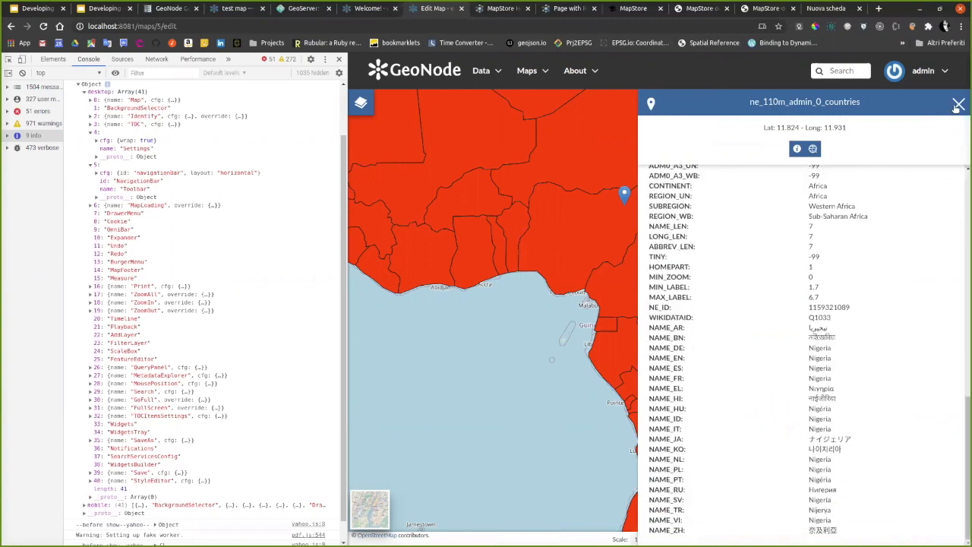
click(957, 105)
- Reopen the ne_110m_admin_0_countries layer settings and view its style and display options
click(361, 102)
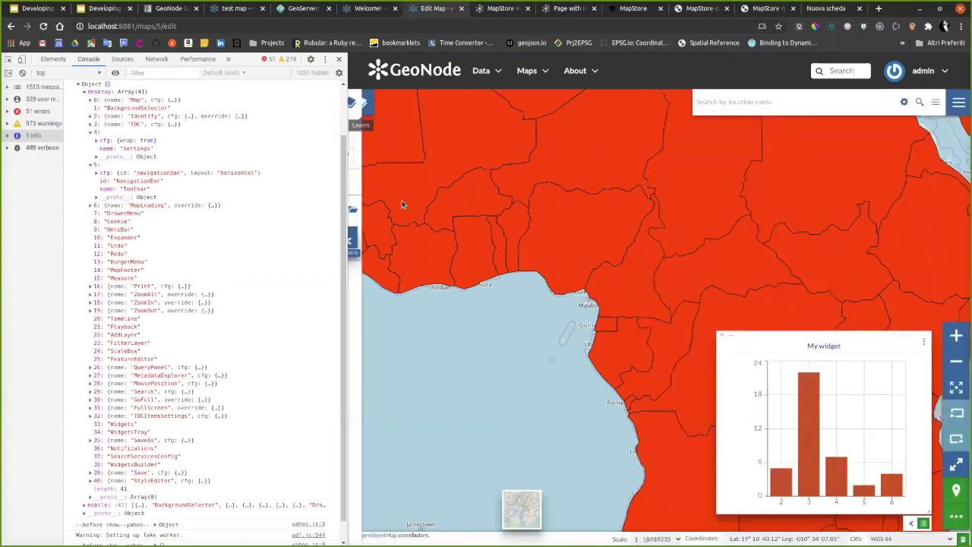
click(400, 182)
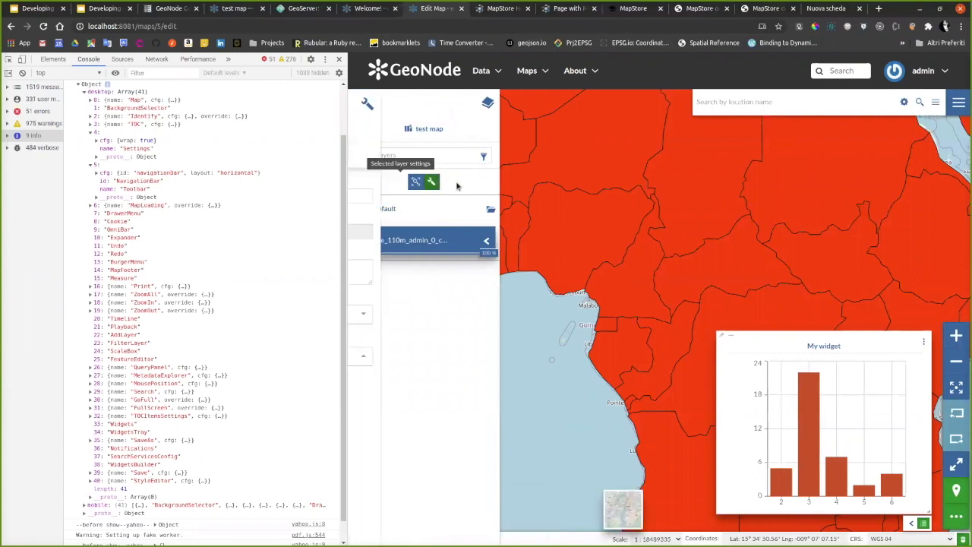
click(552, 157)
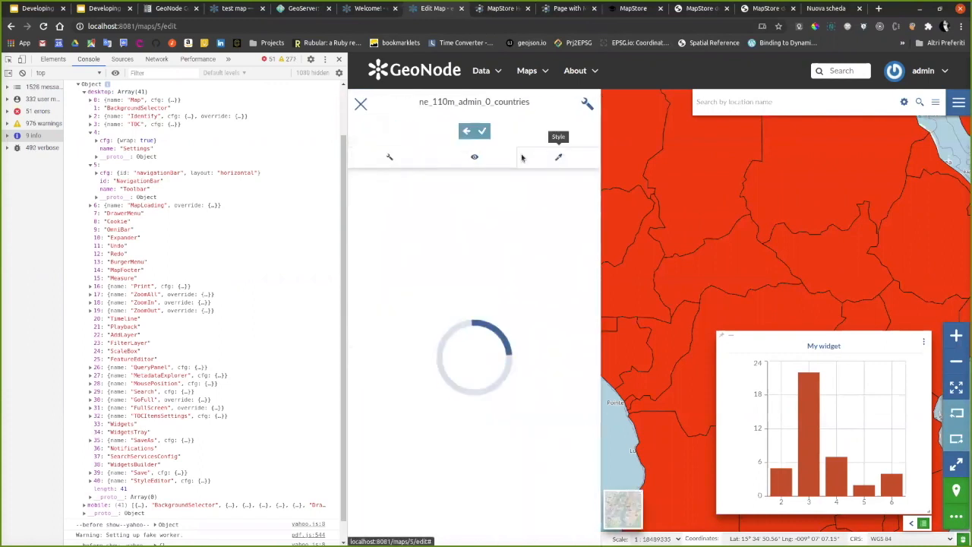
click(473, 155)
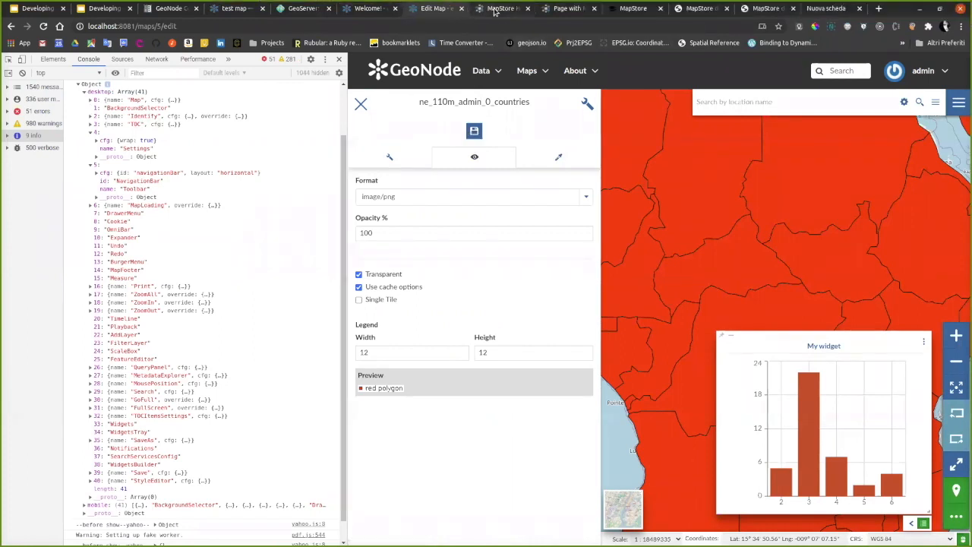
- Load the dev.mapstore2.geo-solutions.it MapStore site in the blank browser tab and open the featured Search States map
key(ctrl+Tab)
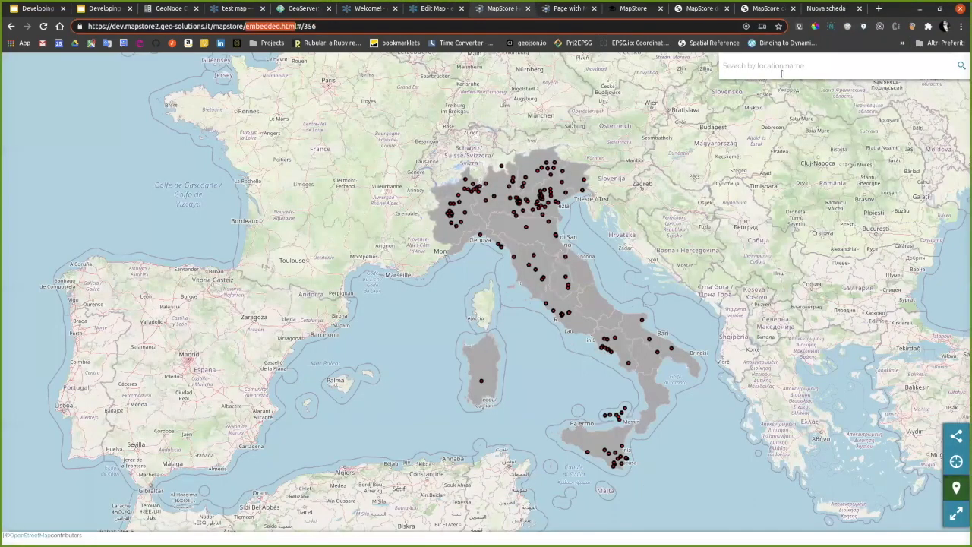
click(817, 11)
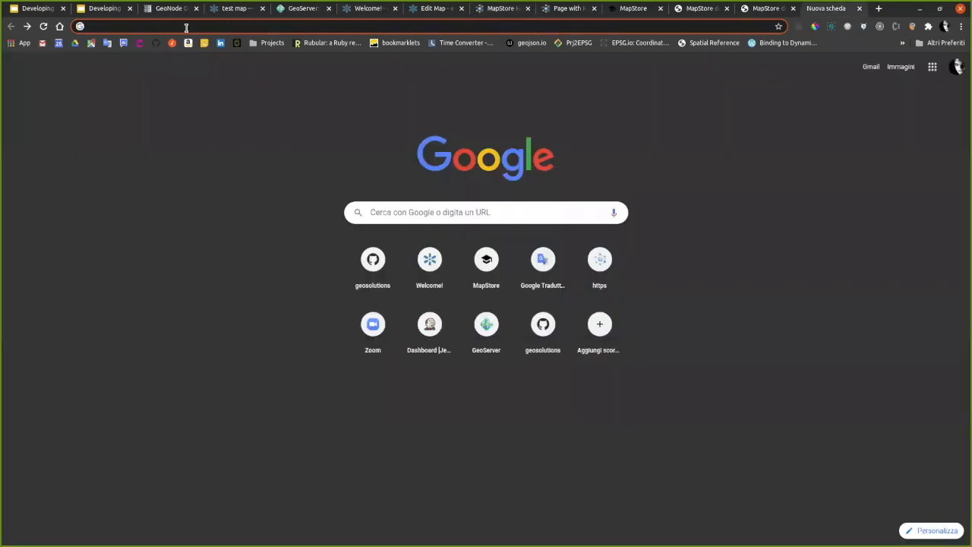
click(186, 28)
text(dev)
key(Return)
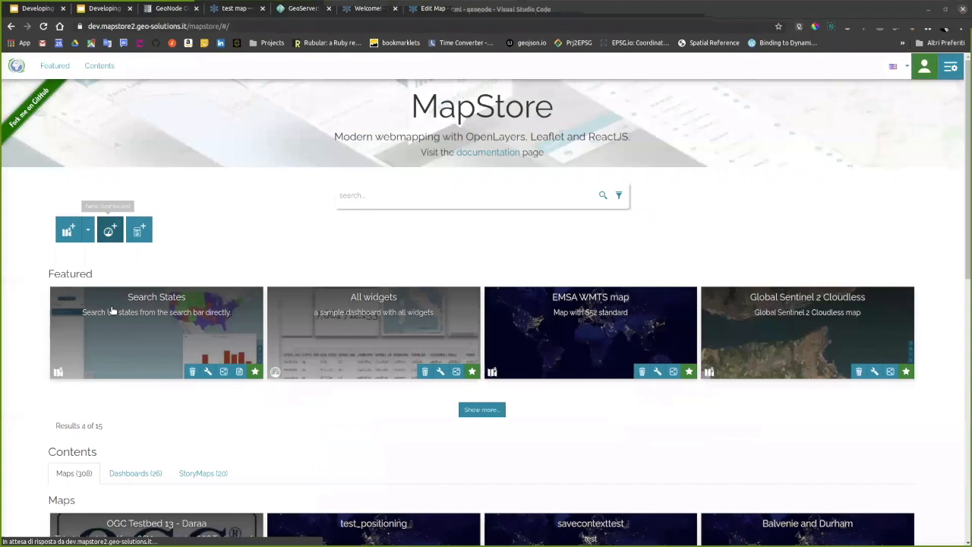
click(113, 318)
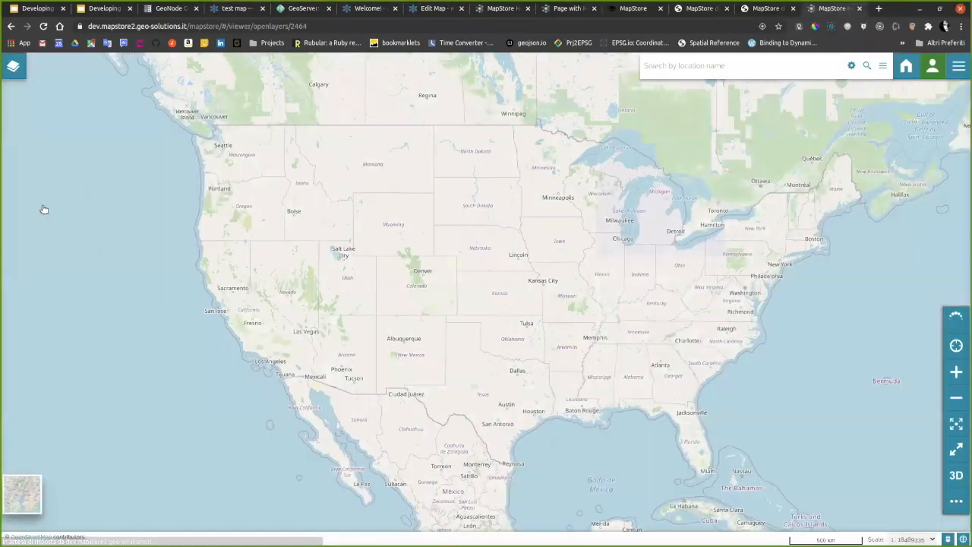
- Open the settings of the states layer in the Search States map
click(13, 66)
click(69, 204)
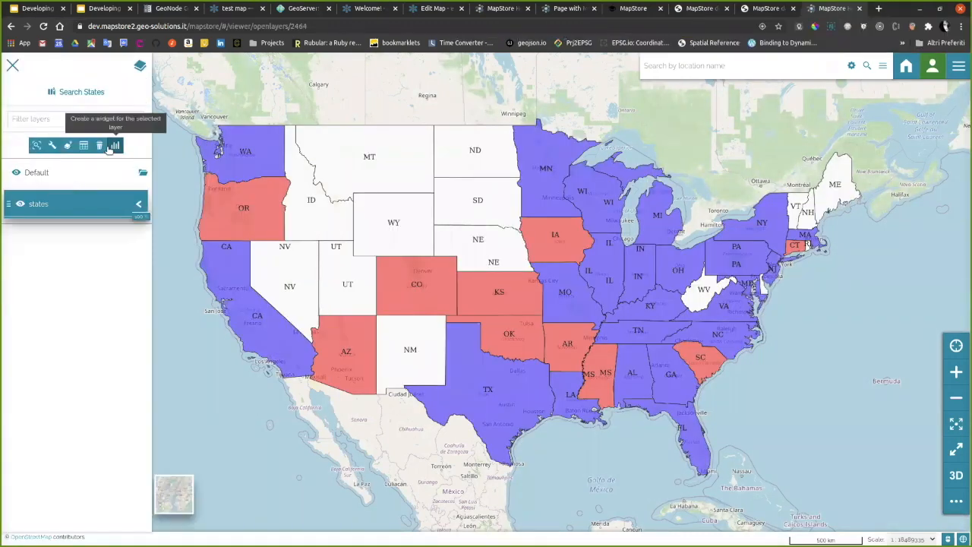
click(53, 145)
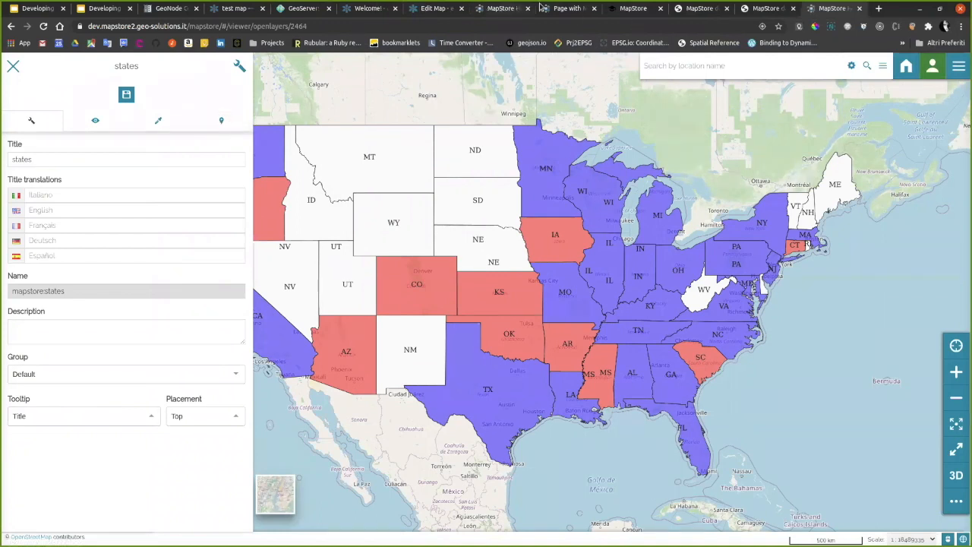
- Set the states layer's feature info format to Template
click(498, 9)
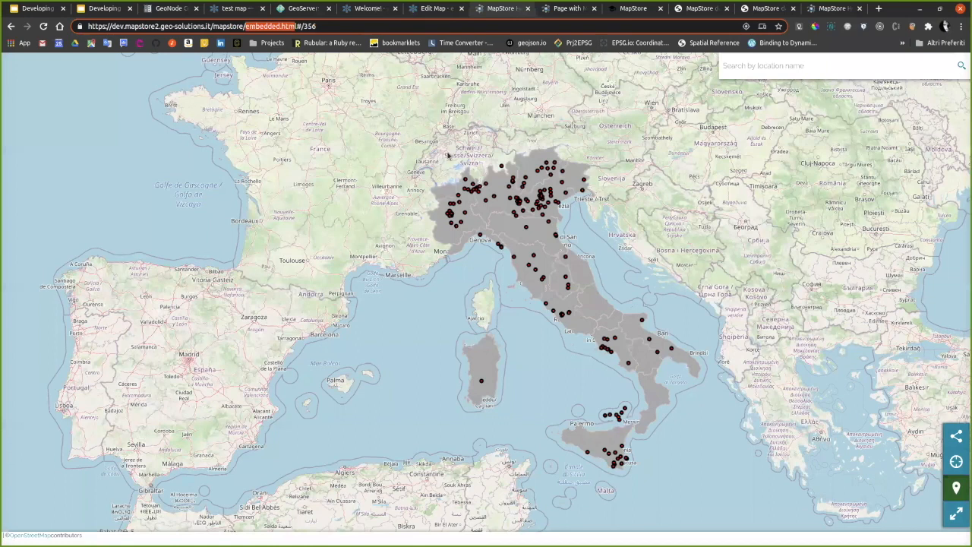
click(434, 10)
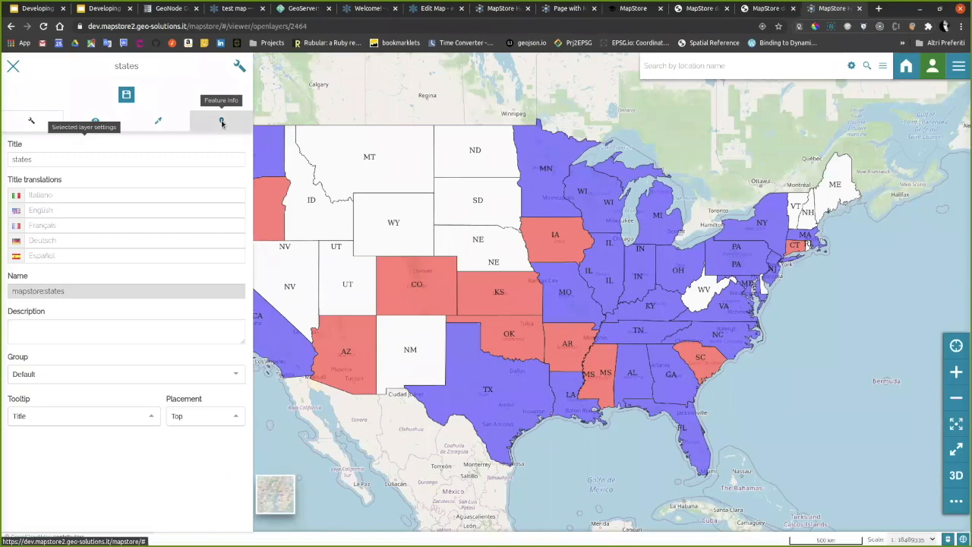
click(221, 124)
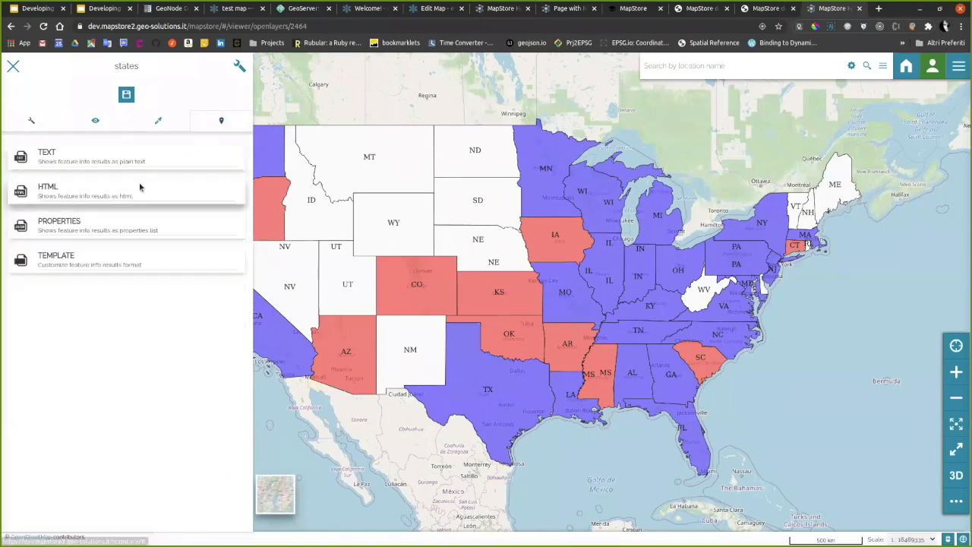
click(113, 275)
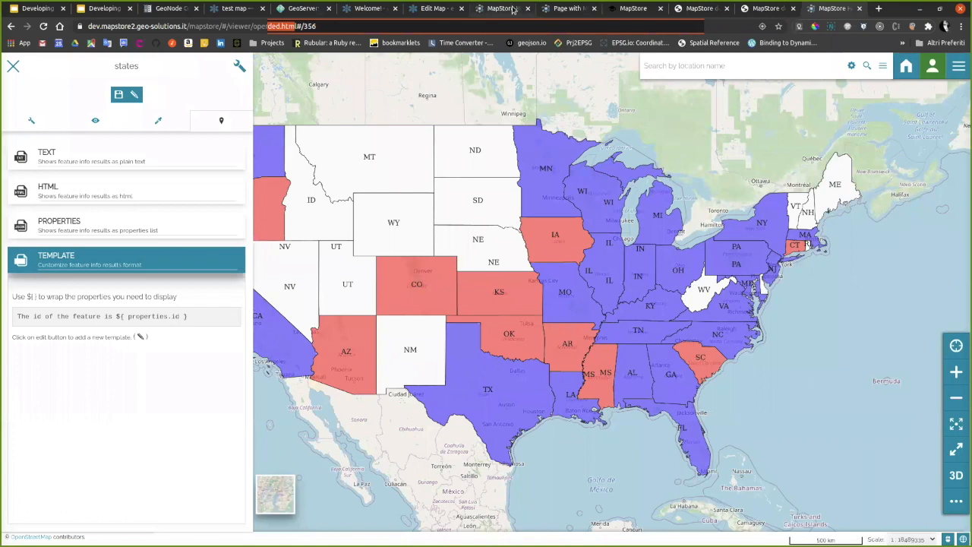
- Return to the GeoNode map being edited and close the ne_110m_admin_0_countries layer settings
click(512, 9)
key(ctrl+Tab)
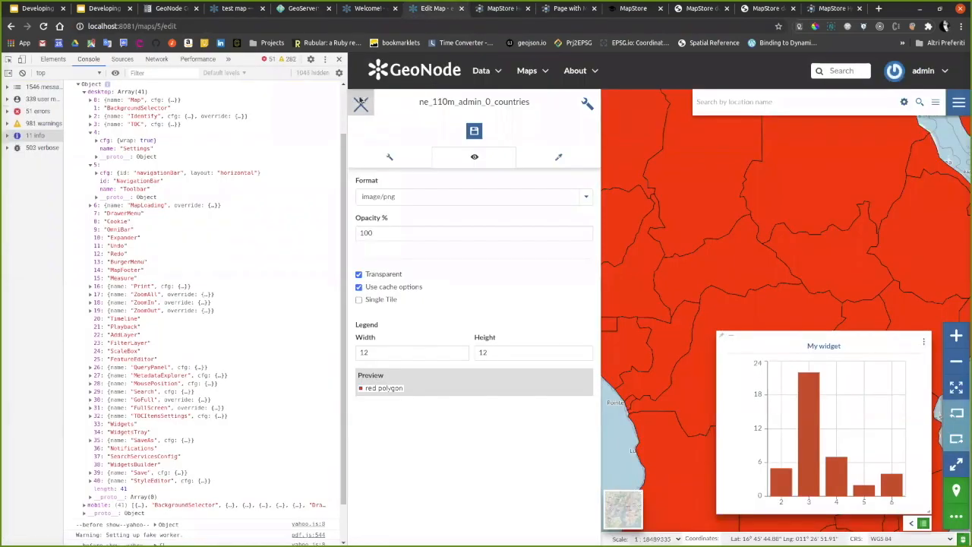
click(361, 103)
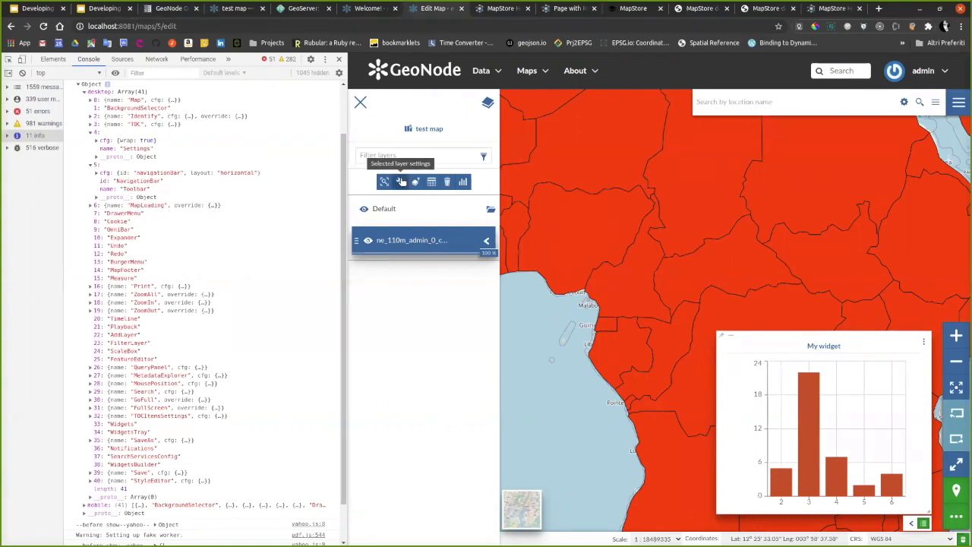
- Browse the GeoNode map and layer listings and open the ne_110m_admin_0_countries layer page
click(536, 73)
click(542, 100)
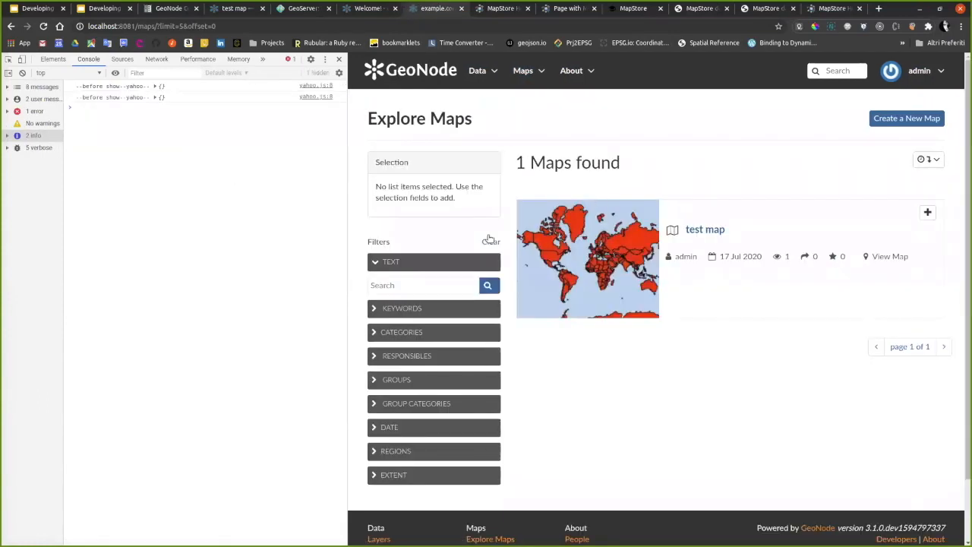
click(531, 73)
click(477, 70)
click(483, 98)
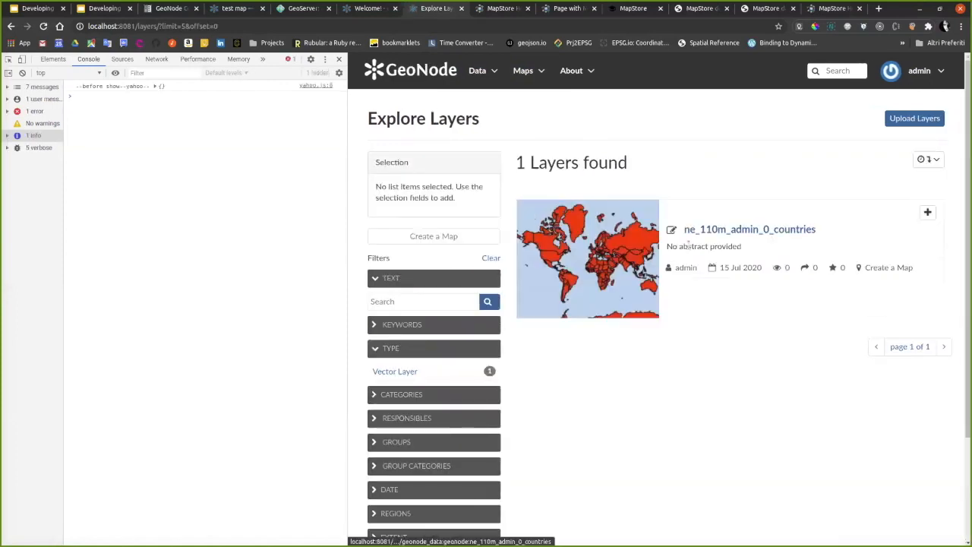
click(727, 230)
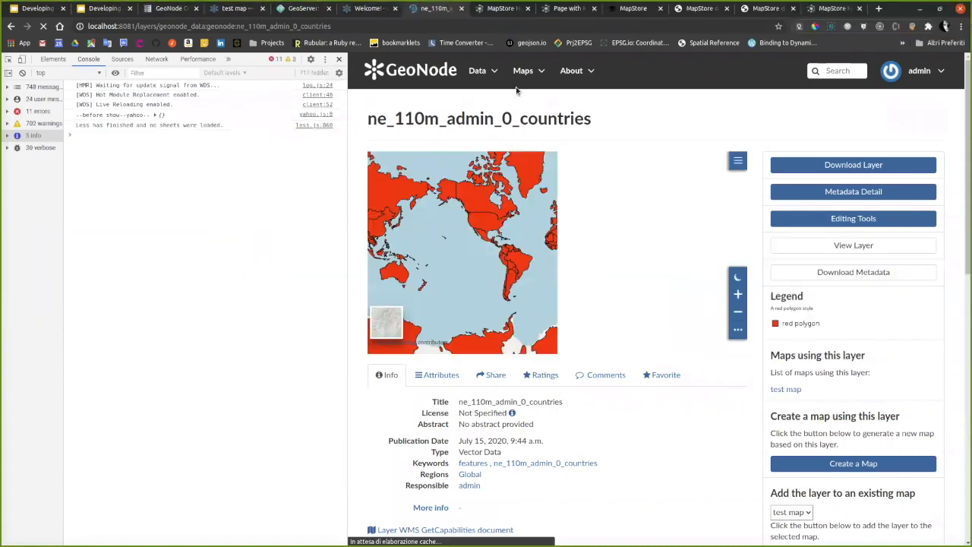
- Hide the developer tools, view the layer's attribute table in the data editor, and return to the layer page
key(F12)
click(684, 218)
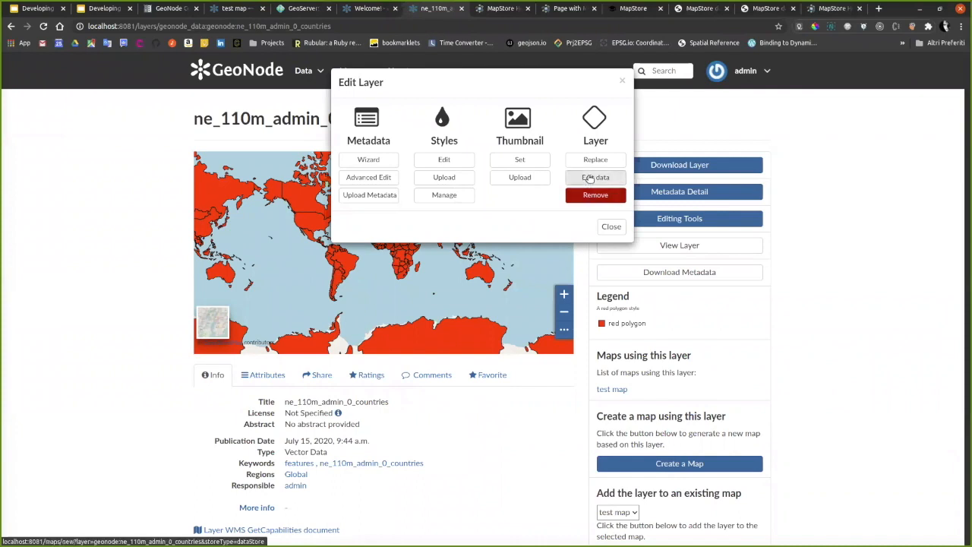
click(590, 178)
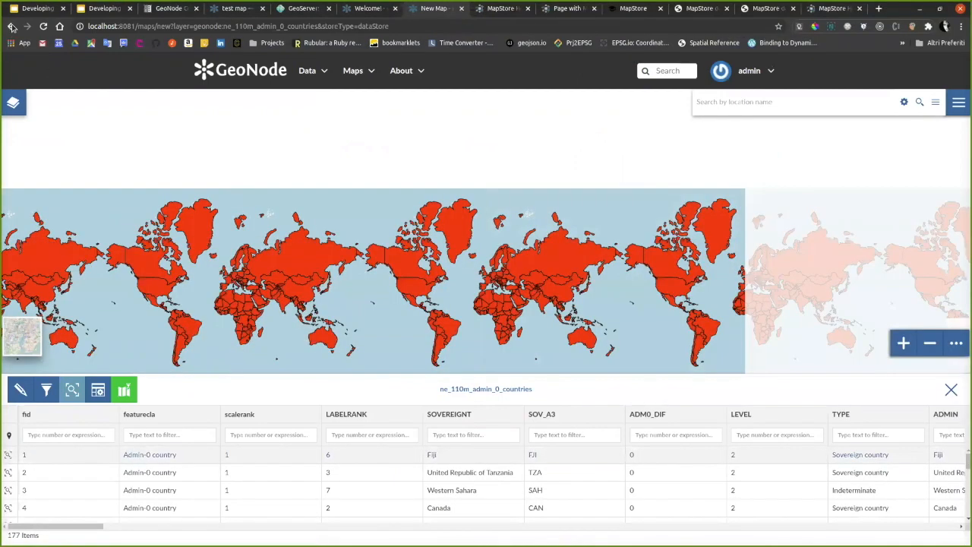
click(10, 26)
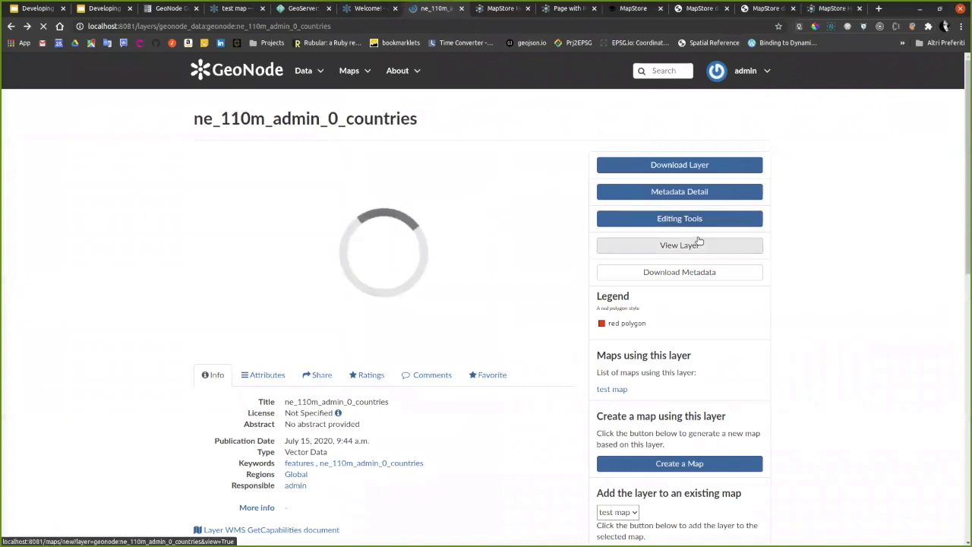
- Look over the ne_110m_admin_0_countries layer page, then reopen it from the GeoNode layer listing
scroll(644, 416, down, 1)
scroll(644, 416, down, 1)
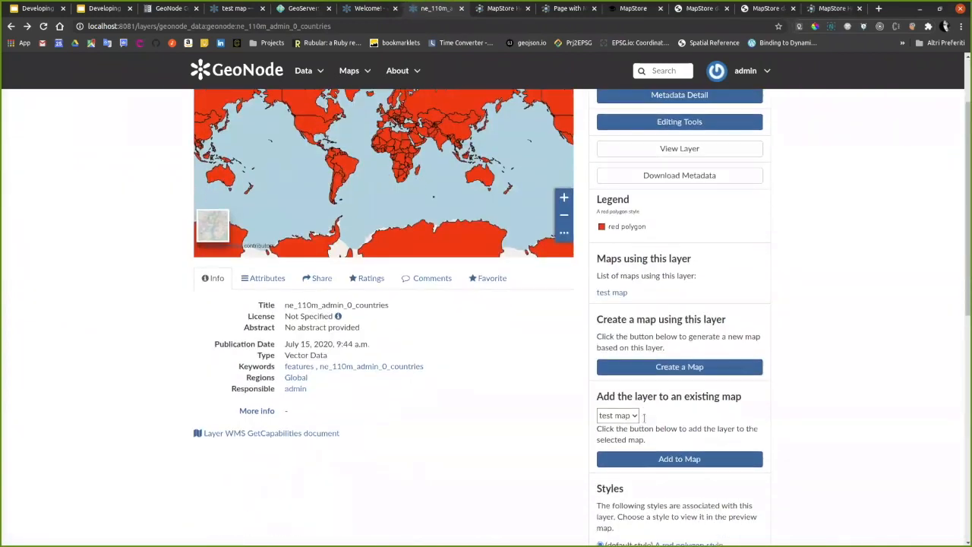
scroll(644, 417, up, 2)
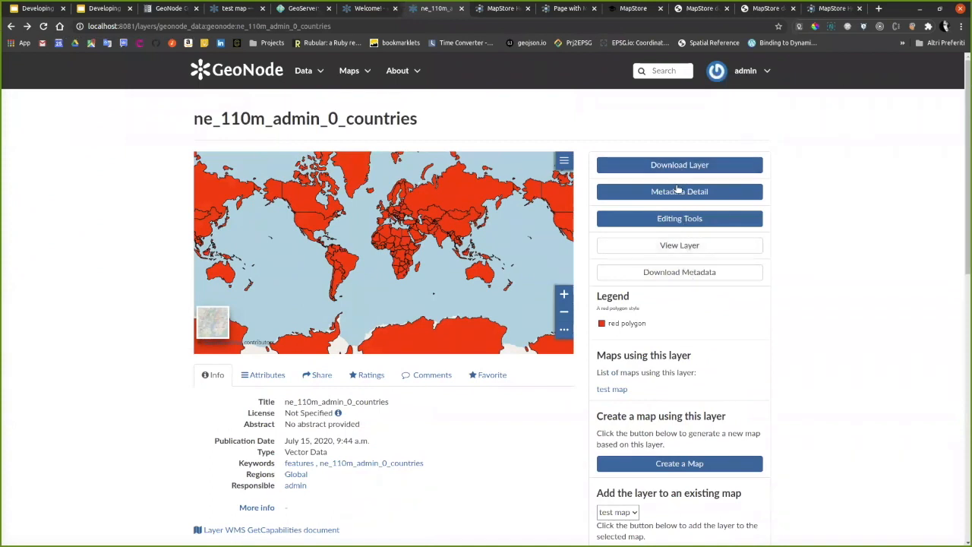
click(674, 192)
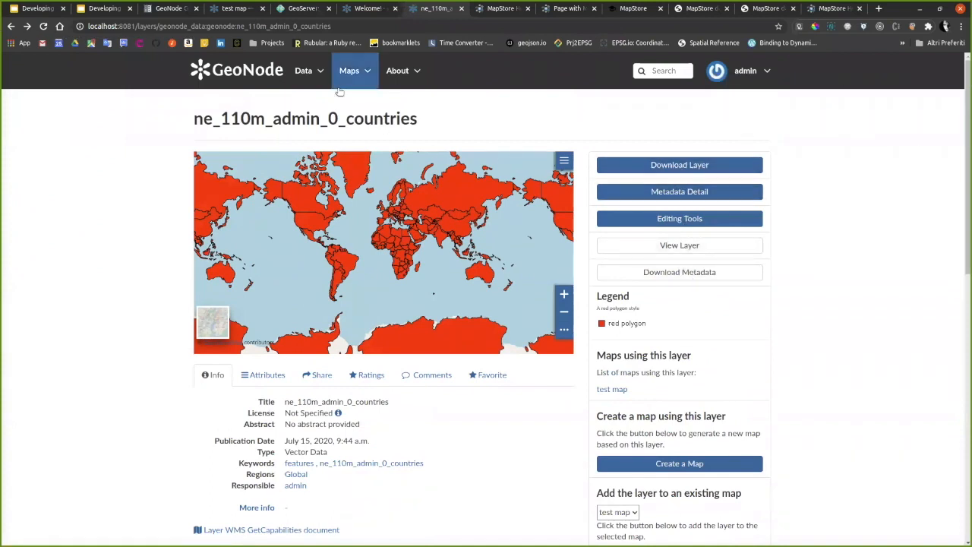
click(304, 70)
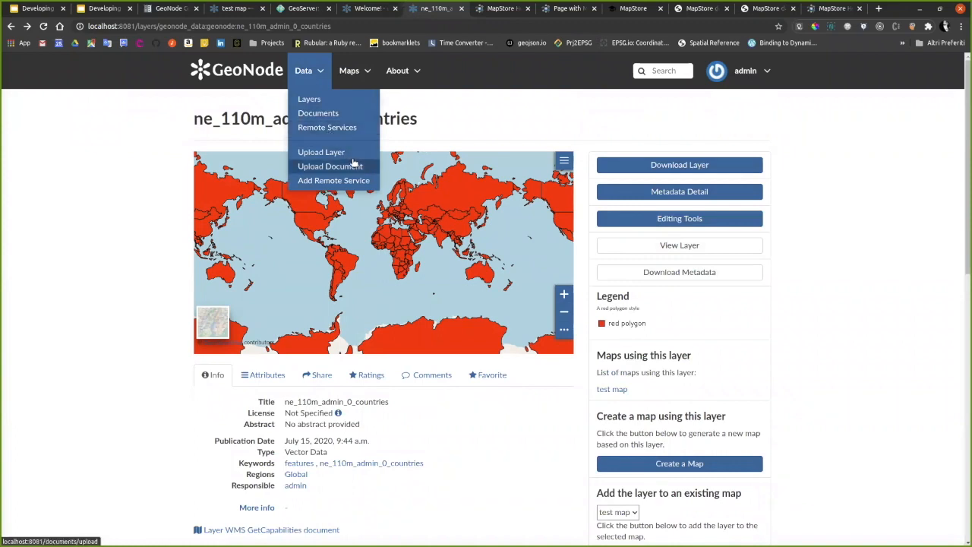
click(341, 99)
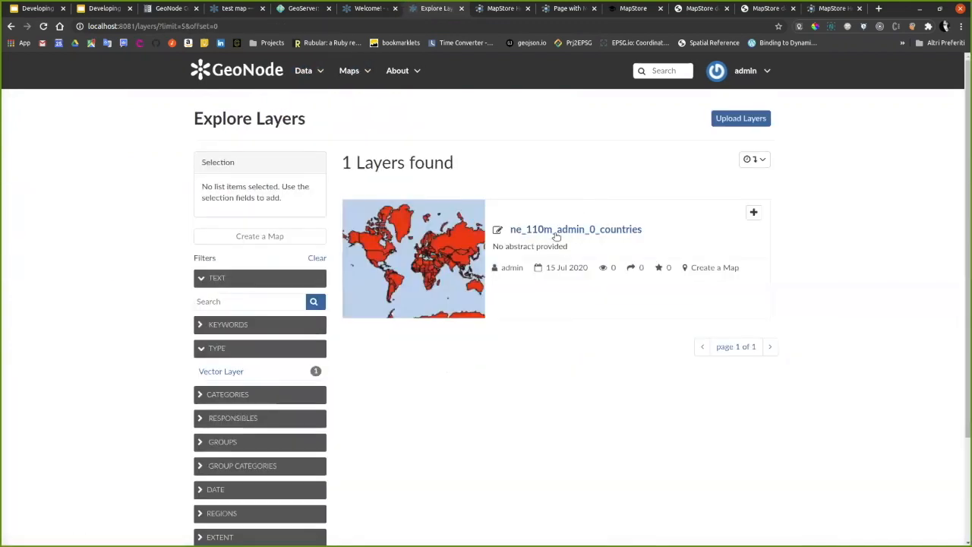
click(555, 237)
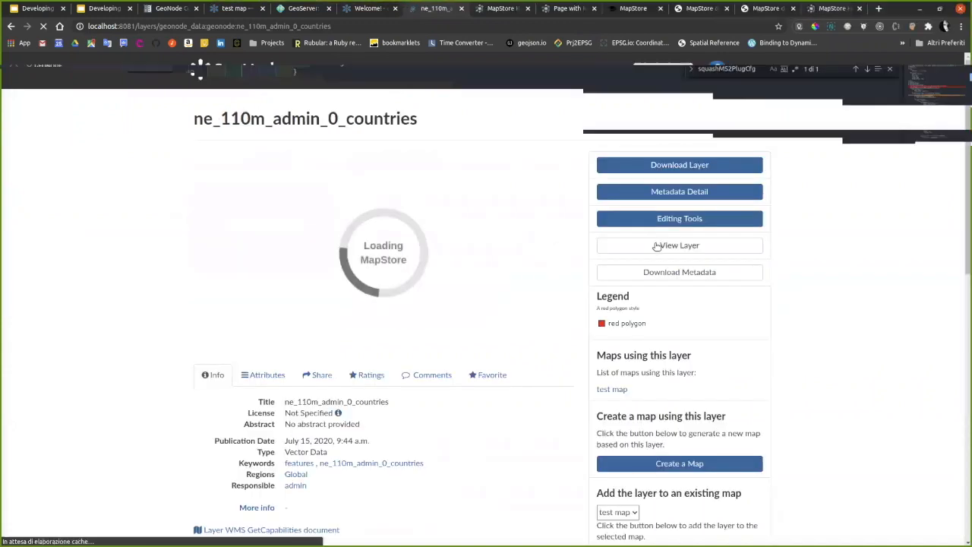
- Examine the metadata details of the ne_110m_admin_0_countries layer from identification to references, and return to the layer page
click(663, 194)
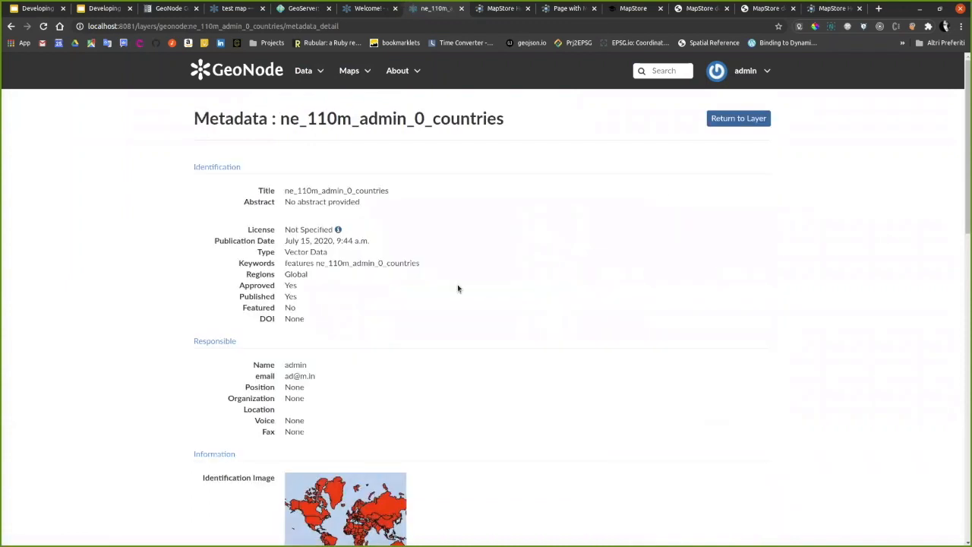
scroll(443, 336, down, 3)
scroll(442, 337, down, 8)
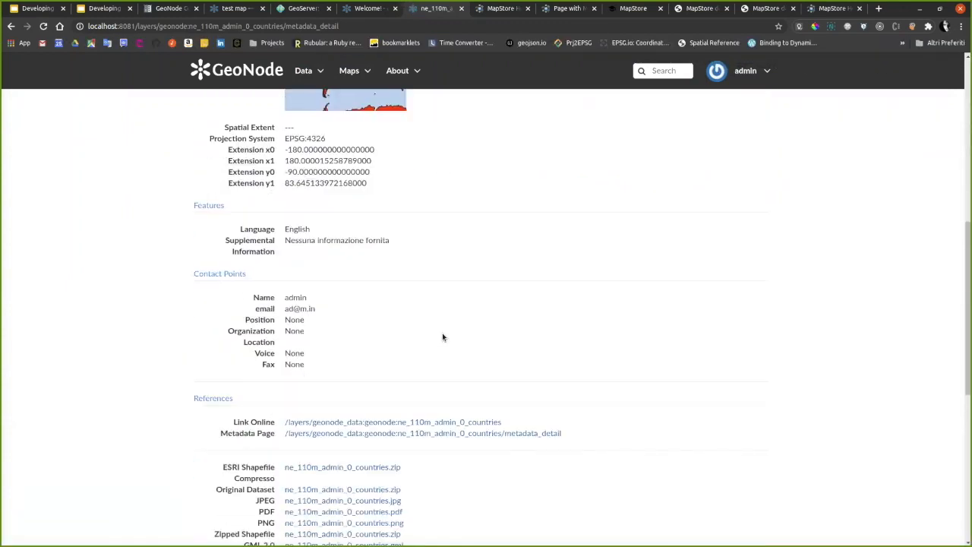
scroll(442, 336, up, 4)
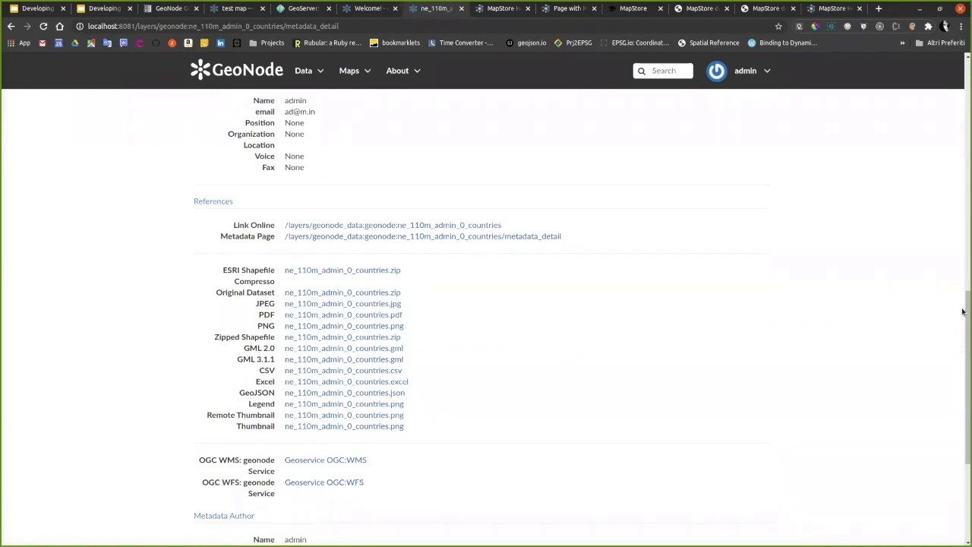
drag(962, 311, 962, 60)
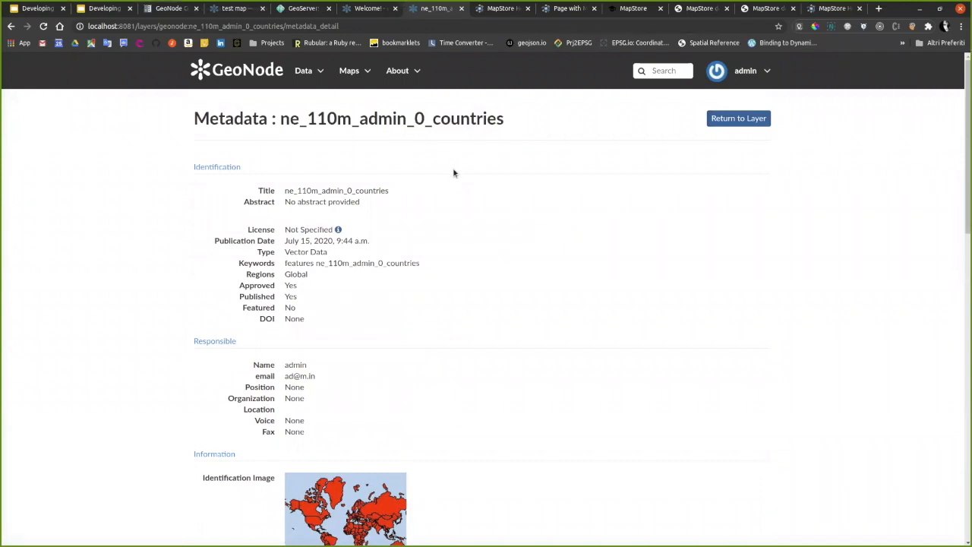
click(725, 124)
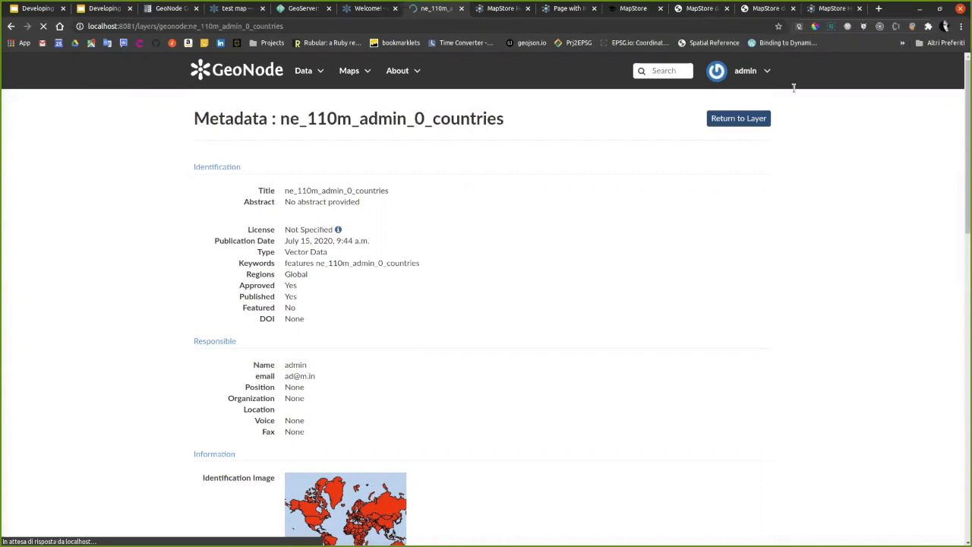
- Look at the standalone MapStore map and the ms2-api-test.html page, and highlight ms2_config in edit_map.html in Visual Studio Code
click(828, 10)
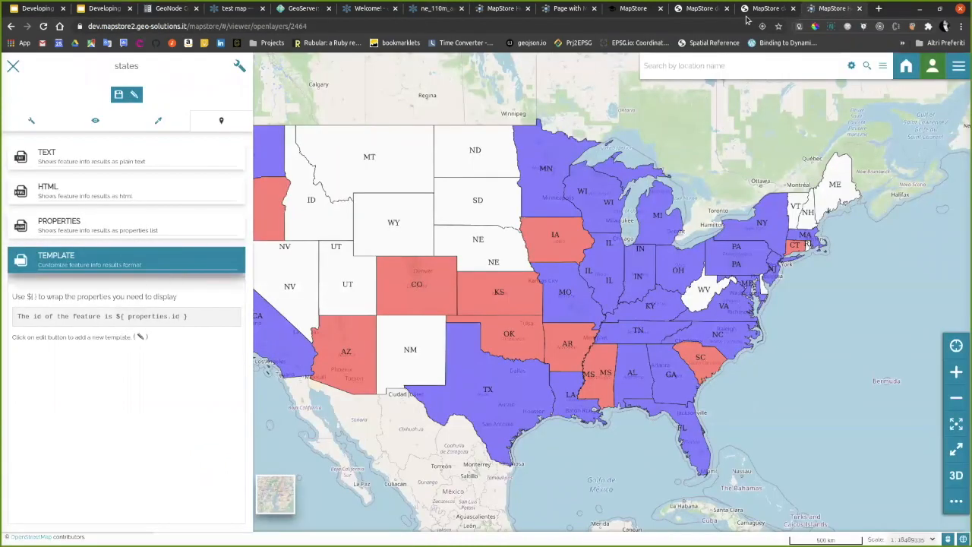
click(687, 10)
click(575, 9)
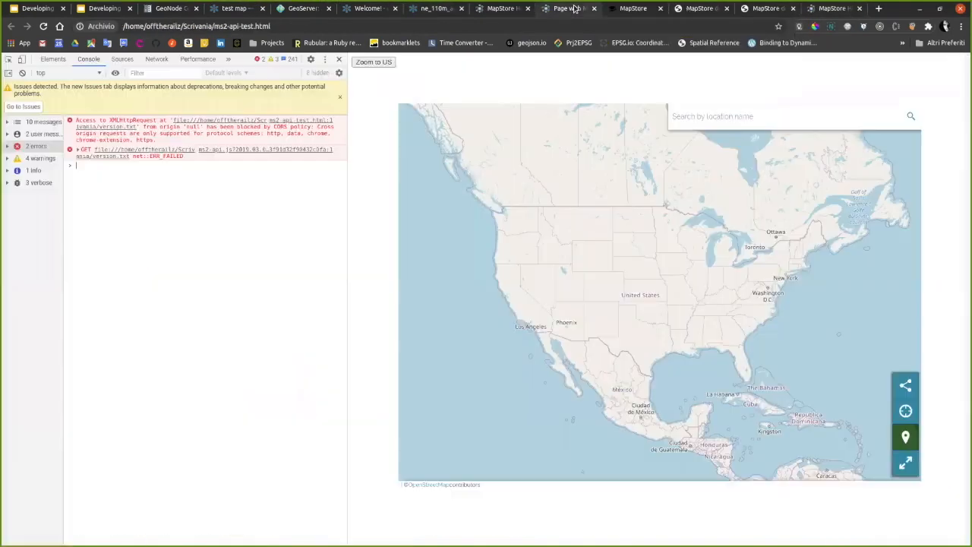
key(alt+Tab)
double_click(345, 130)
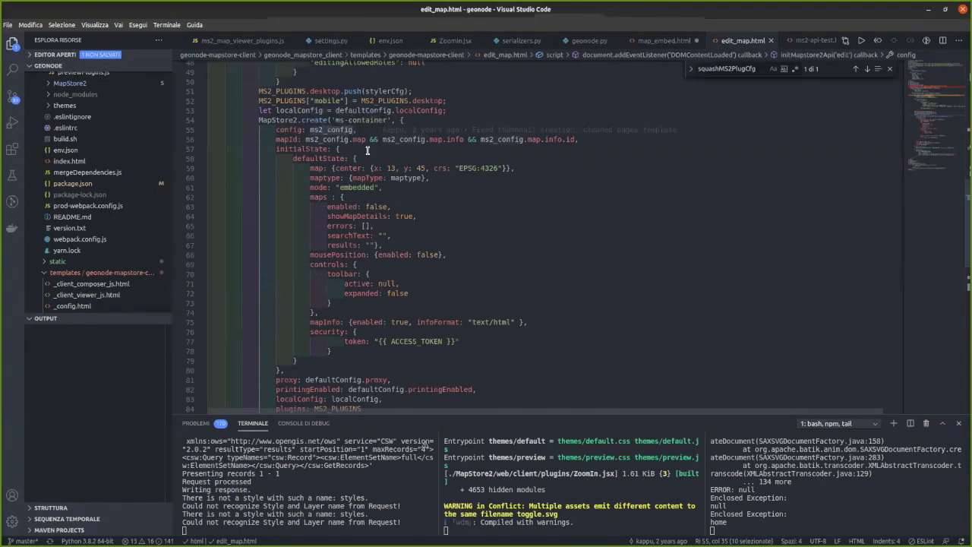
key(alt+Tab)
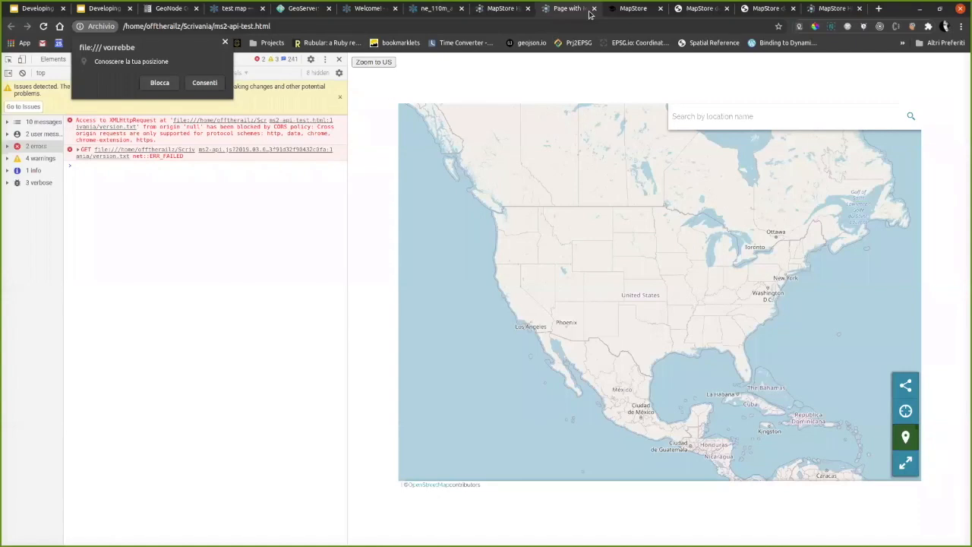
- Return to the GeoNode ne_110m_admin_0_countries layer page and review its list of attributes
click(414, 10)
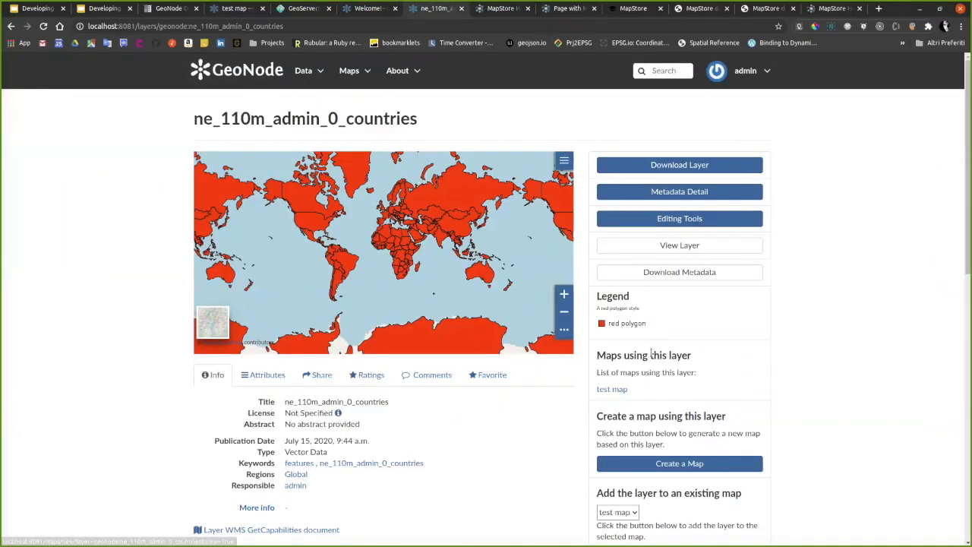
scroll(650, 334, down, 2)
scroll(651, 354, down, 3)
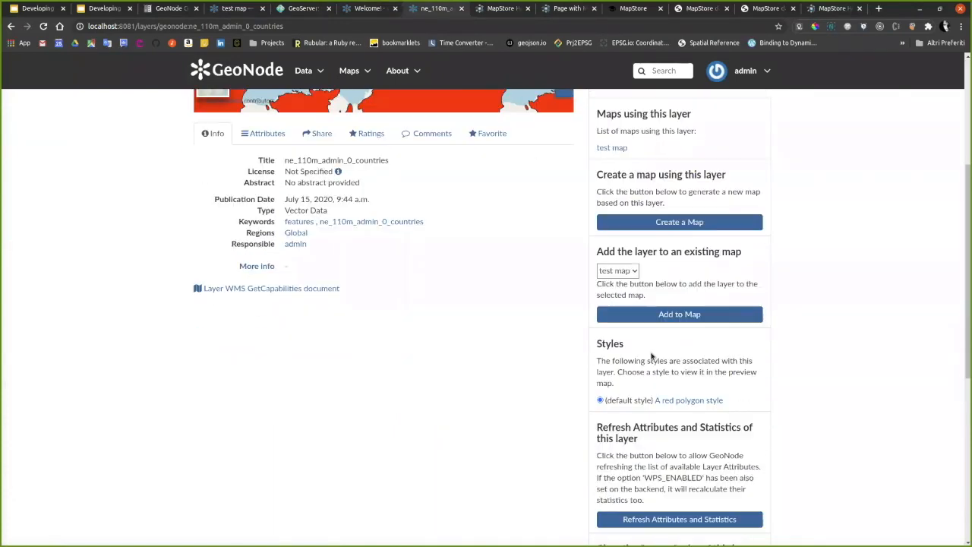
scroll(651, 354, up, 4)
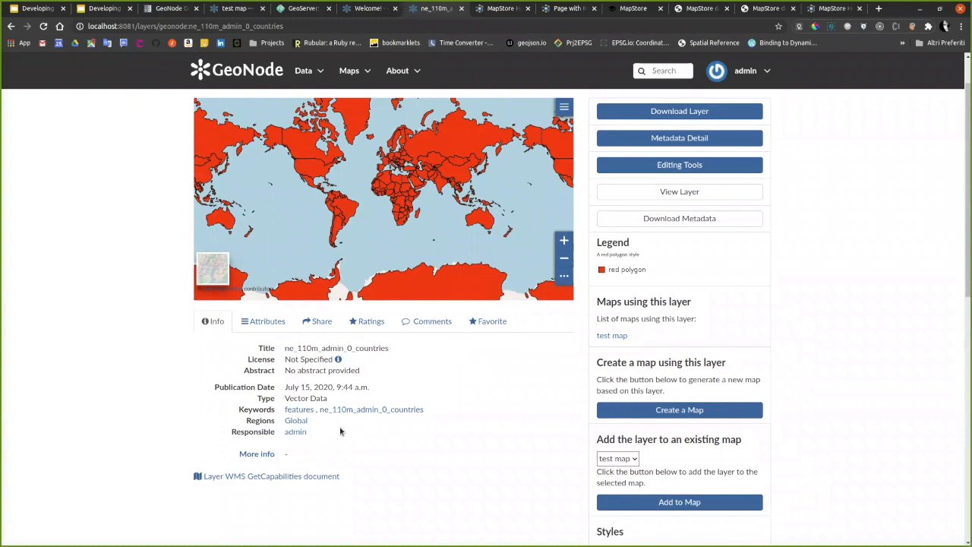
click(277, 320)
scroll(276, 396, down, 3)
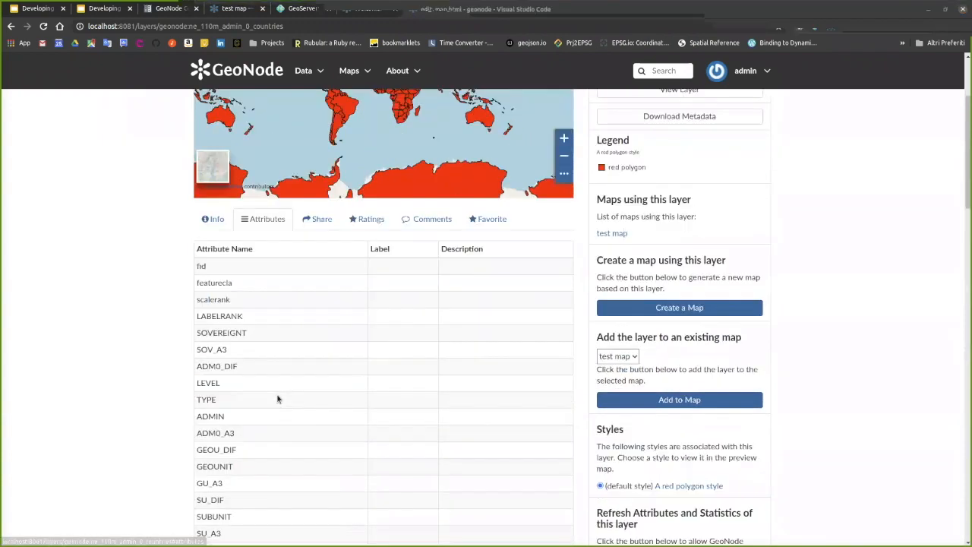
scroll(425, 250, down, 2)
scroll(432, 193, up, 2)
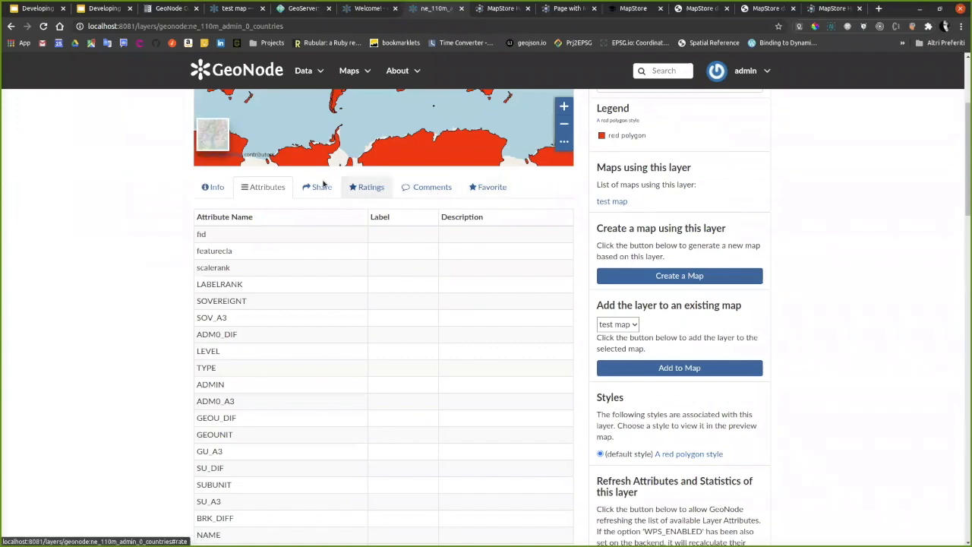
- In Visual Studio Code, add console.log(ms2_config); on a new line before MapStore2.create in edit_map.html and save the file
key(alt+Tab)
scroll(355, 214, up, 2)
key(alt+Tab)
key(alt+Tab)
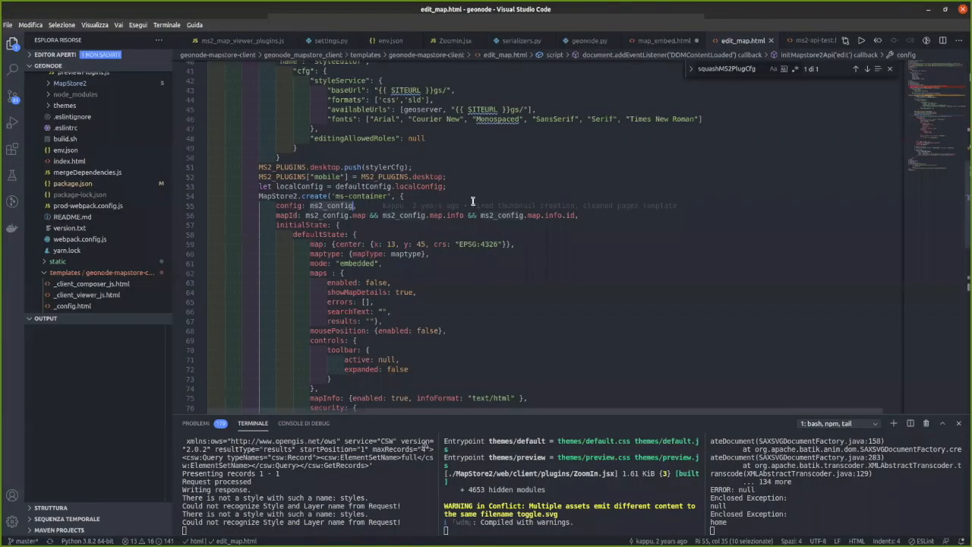
click(459, 186)
key(Return)
text(con)
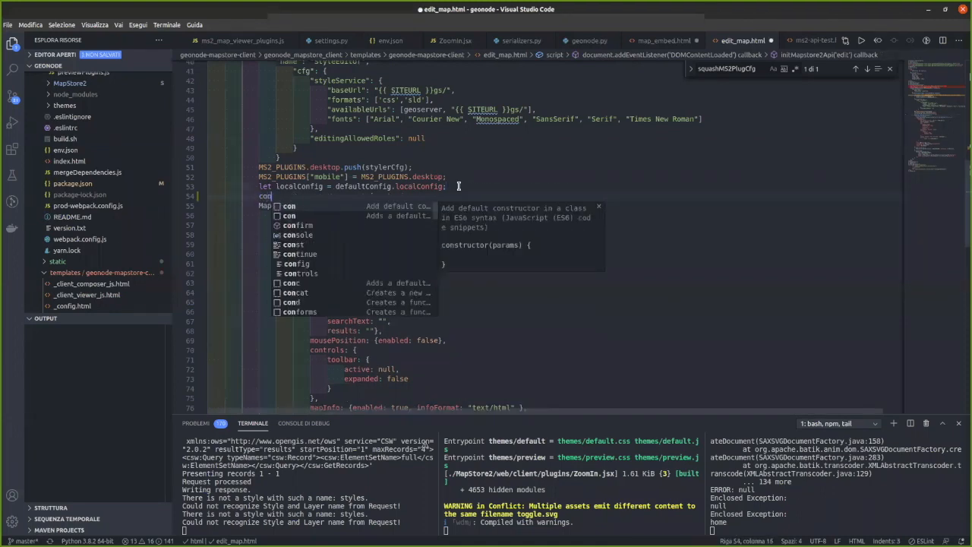
text(sole.log(ms2_config))
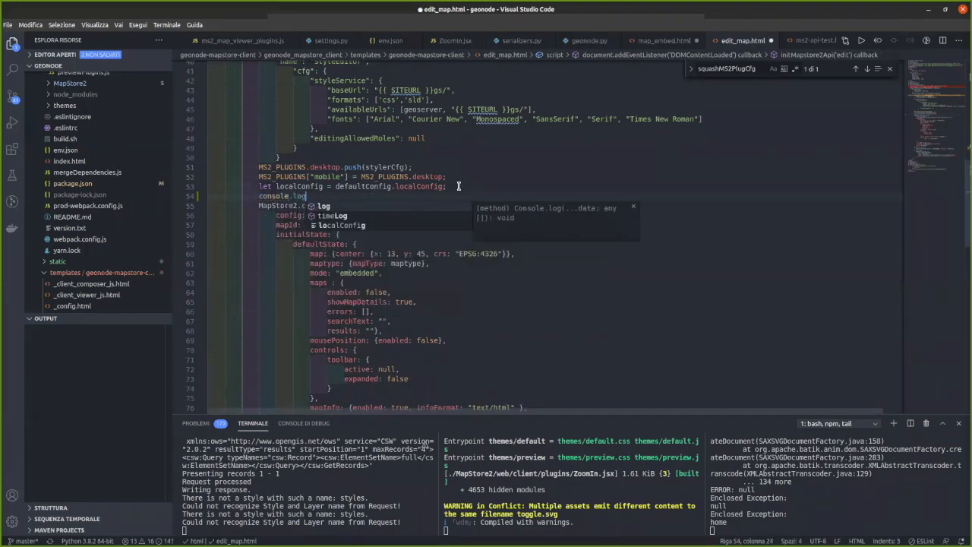
key(ctrl+s)
- Switch to the browser, open the ne_110m_admin_0_countries layer for data editing, and show the developer console
key(alt+Tab)
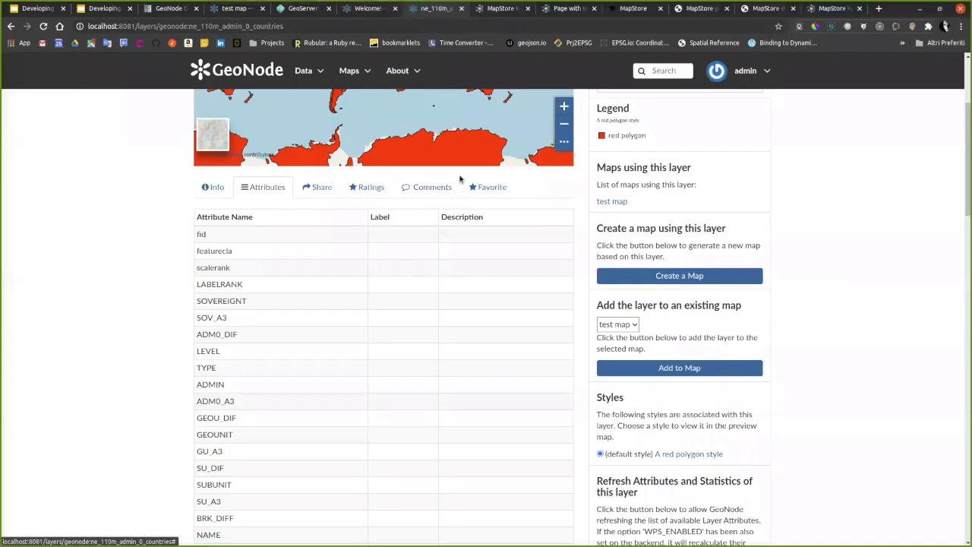
scroll(493, 190, up, 3)
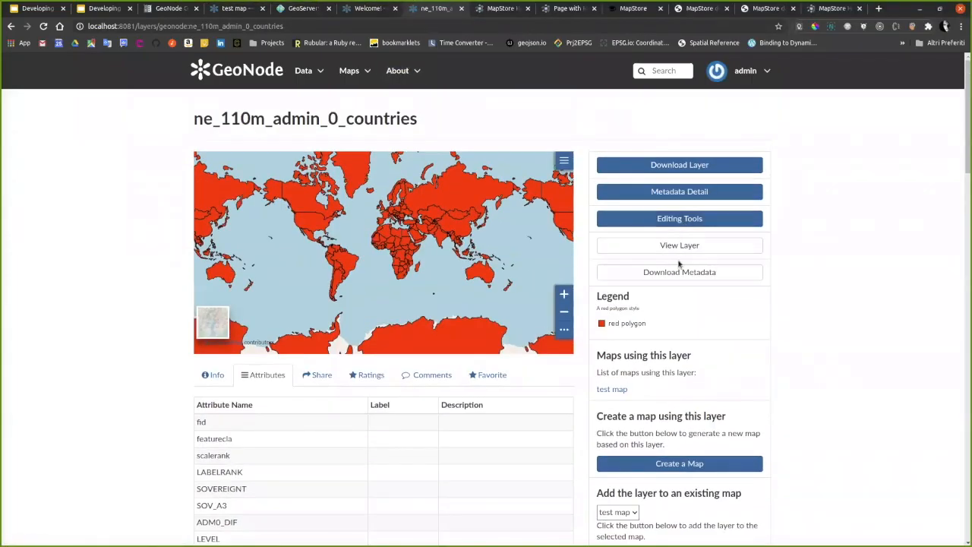
click(678, 220)
click(591, 177)
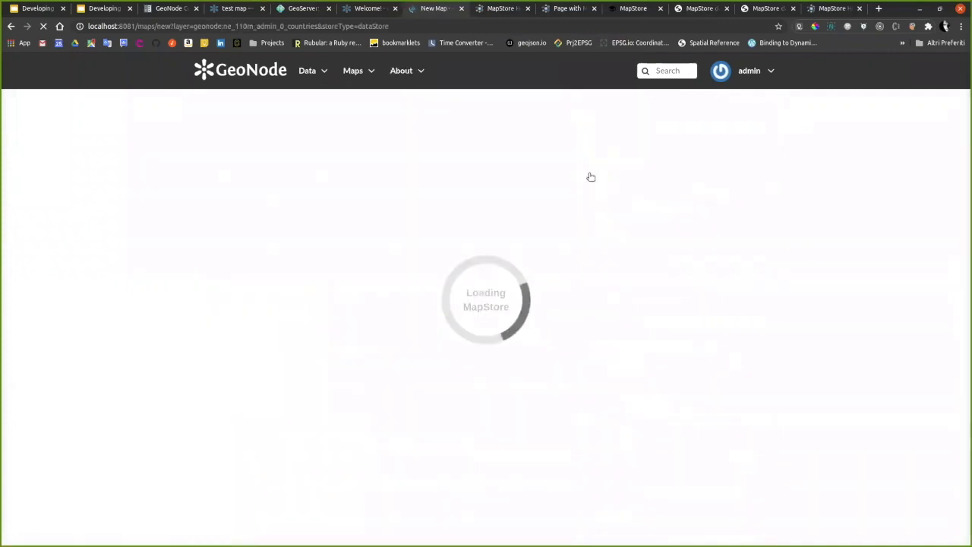
key(F12)
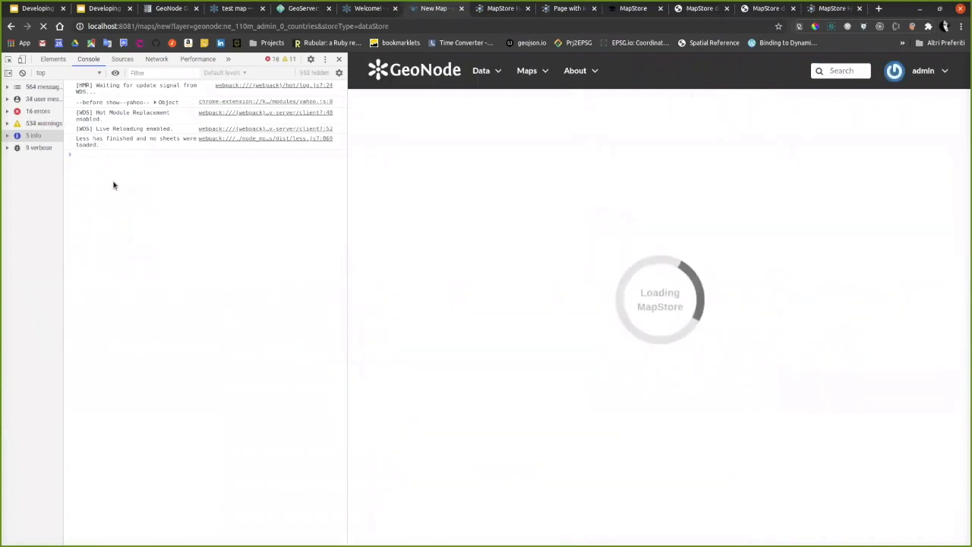
- Check ms2_config in edit_map.html, then look for its logged output among the browser console's user messages and all messages
key(alt+Tab)
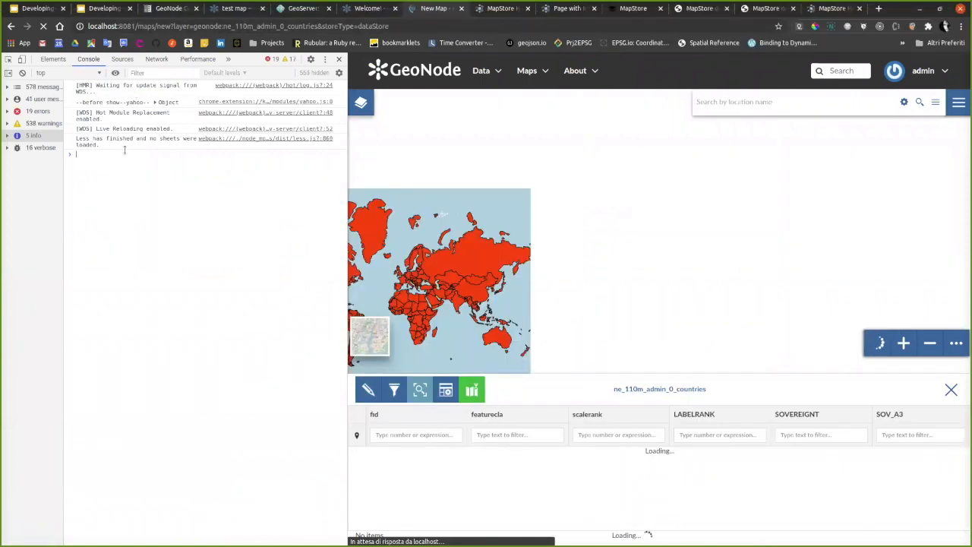
key(alt+Tab)
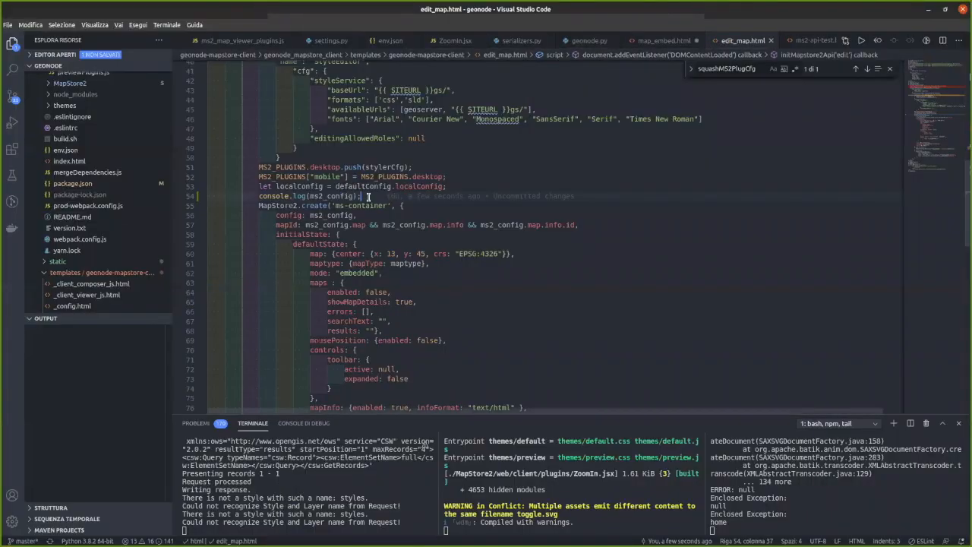
mouse_move(332, 196)
double_click(327, 214)
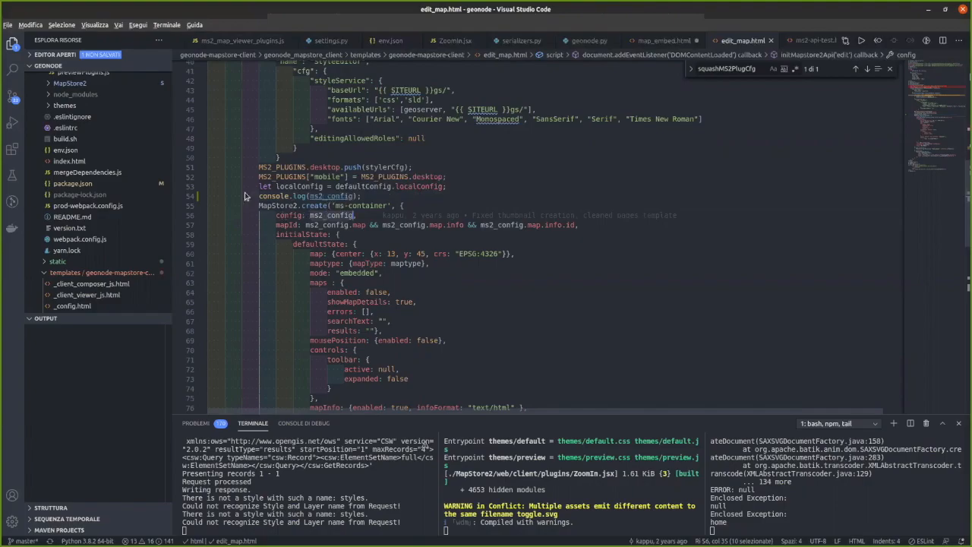
key(alt+Tab)
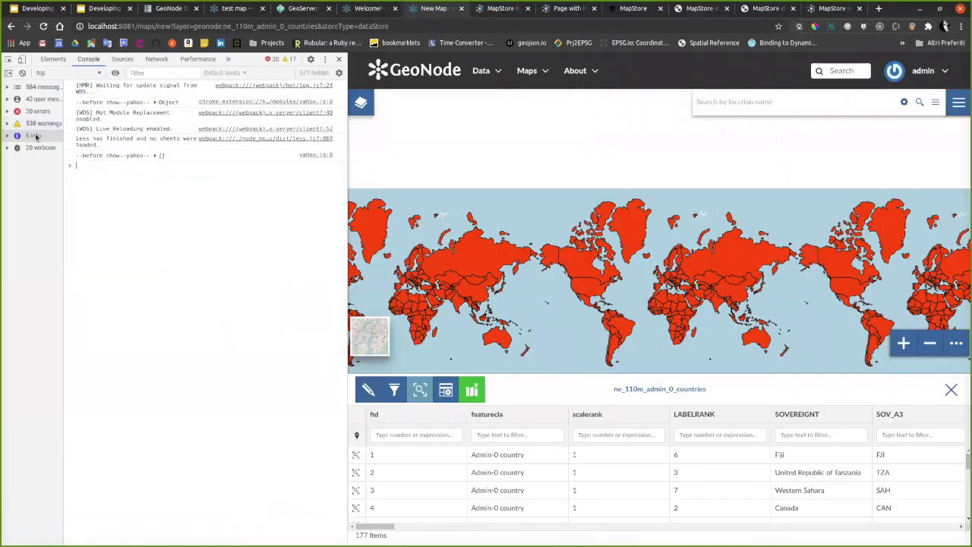
click(42, 100)
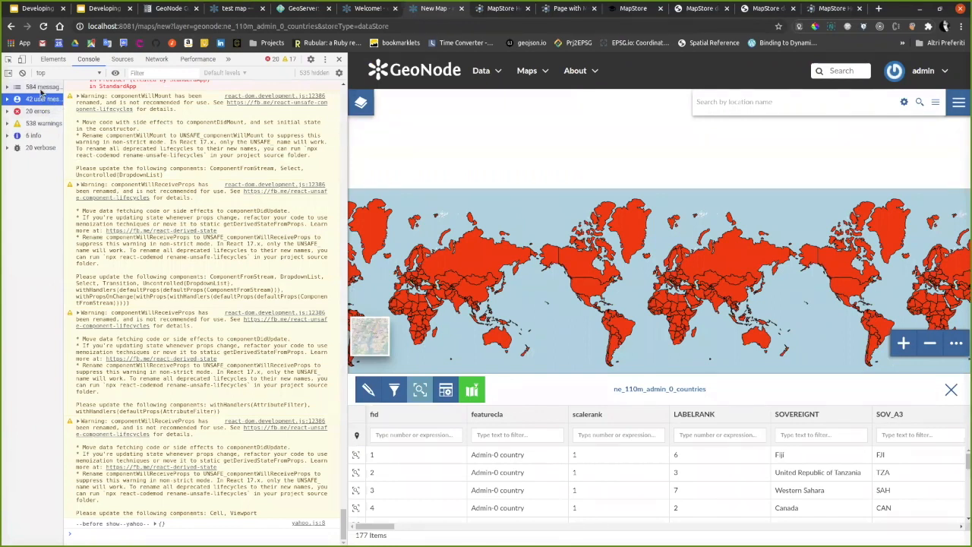
click(38, 87)
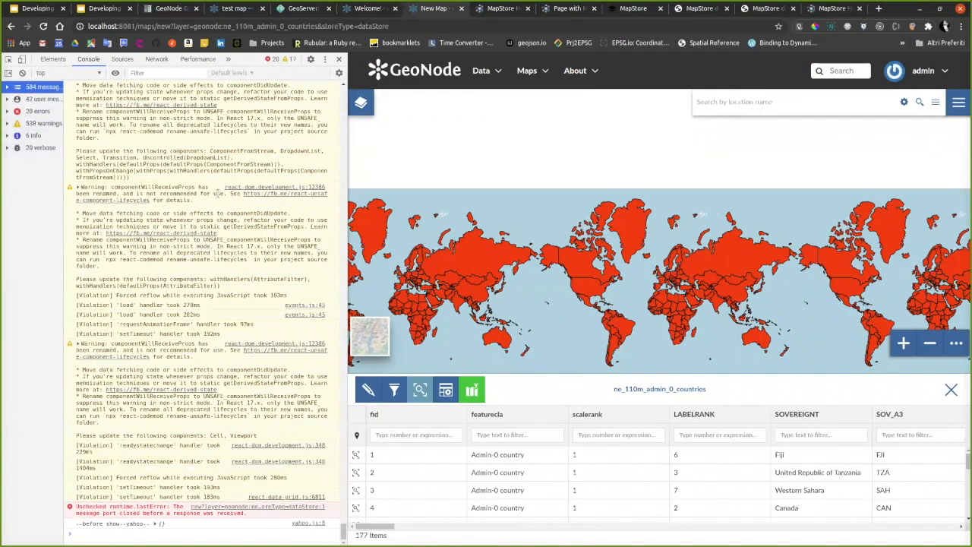
- In edit_map.html, replace the console.log(ms2_config); statement before MapStore2.create with debugger;
key(alt+Tab)
drag(365, 197, 260, 196)
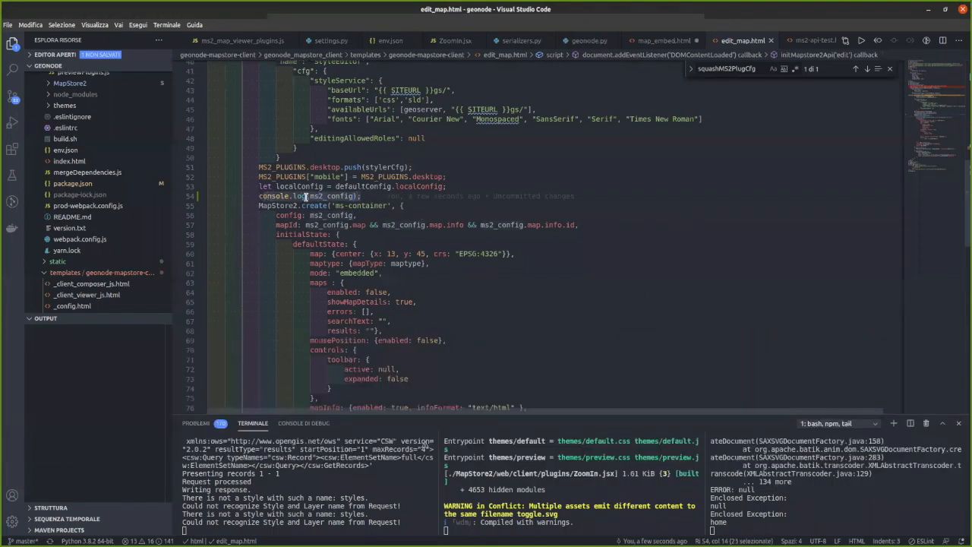
text(deb)
key(Return)
text(;)
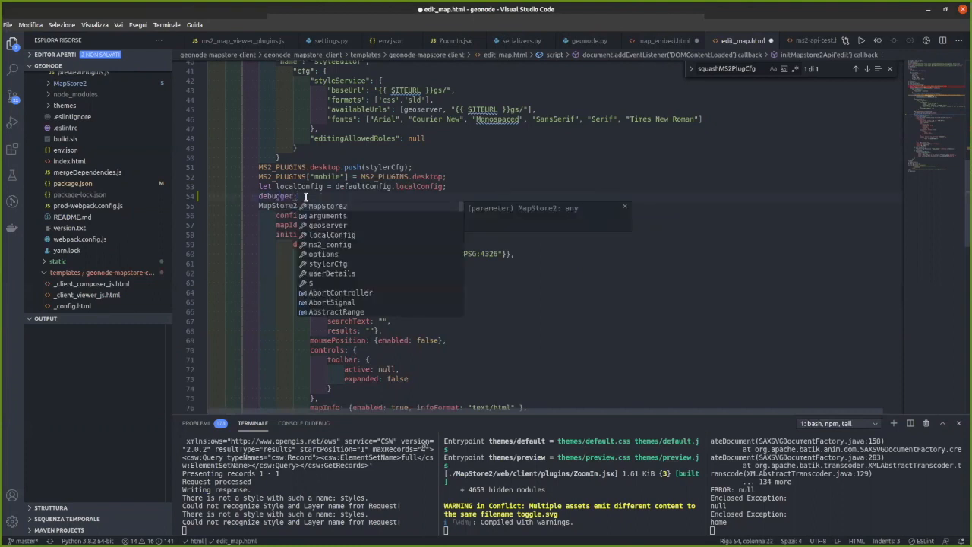
- In edit_map.html, add console.log(ms2_config); on a new line below debugger; and save the file
key(Return)
text(ms2_config)
key(ctrl+BackSpace)
text(console.)
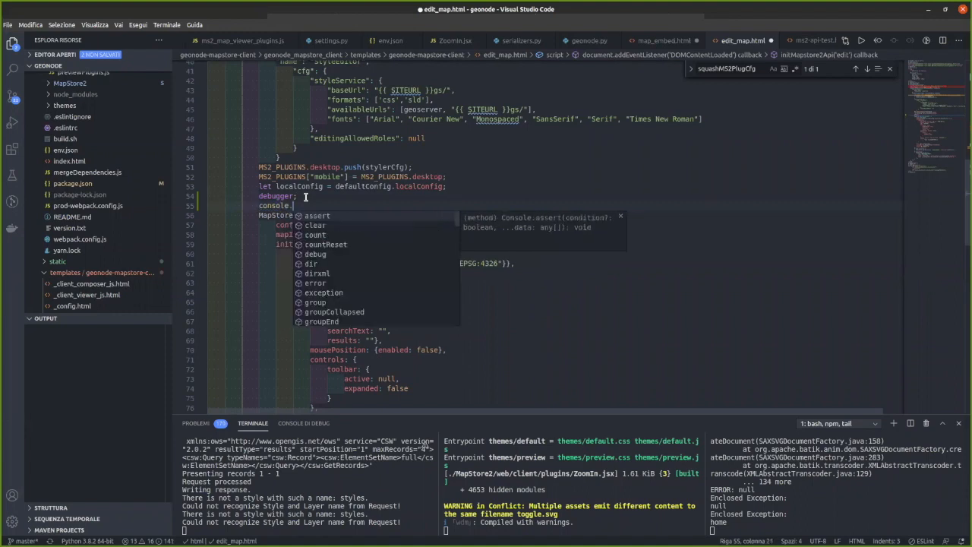
text(log()
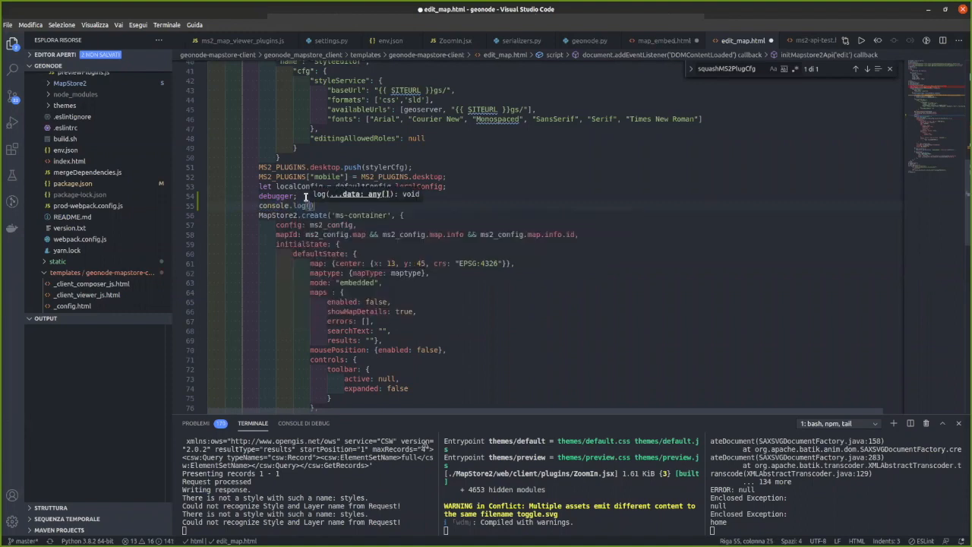
text(ms2_config)
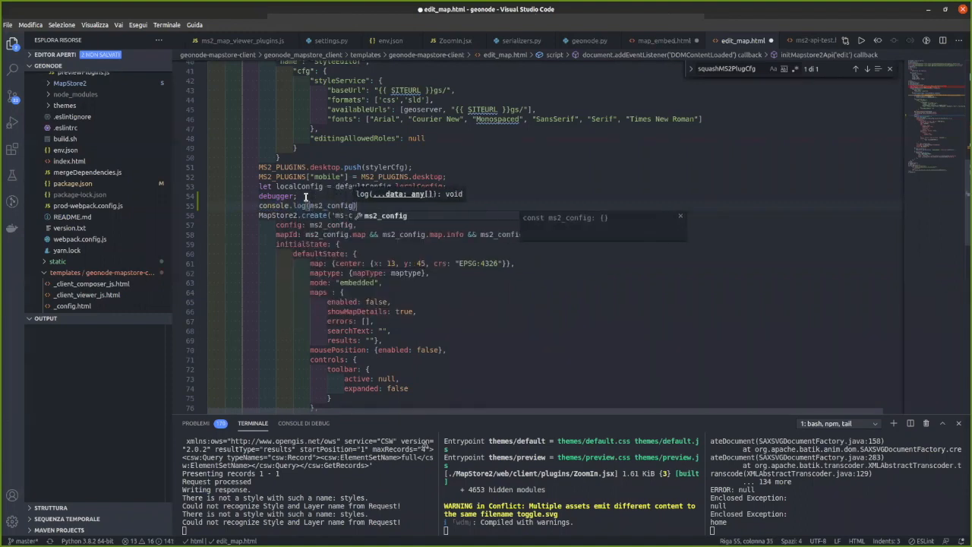
text();)
key(ctrl+s)
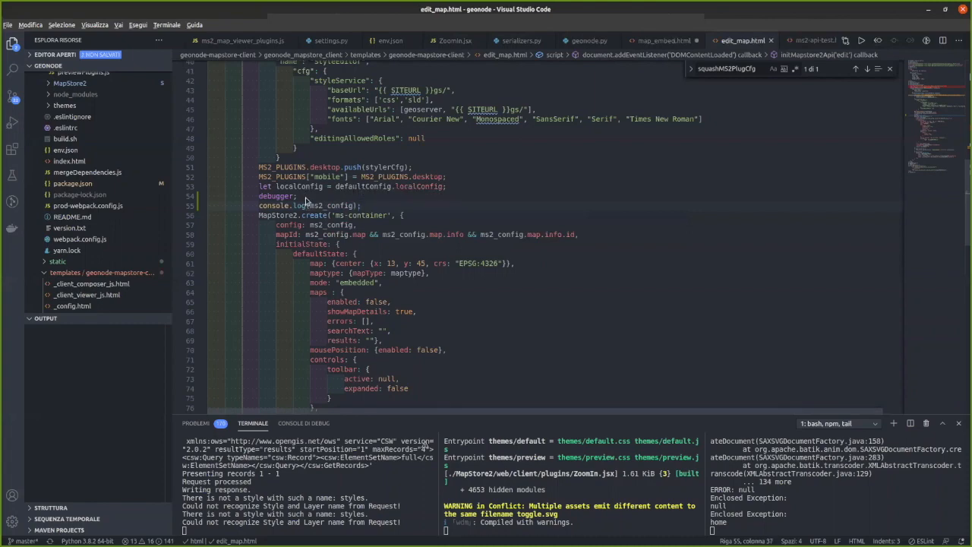
- Switch to the browser and open the test map from GeoNode's maps list in the map editor with the developer console showing
key(alt+Tab)
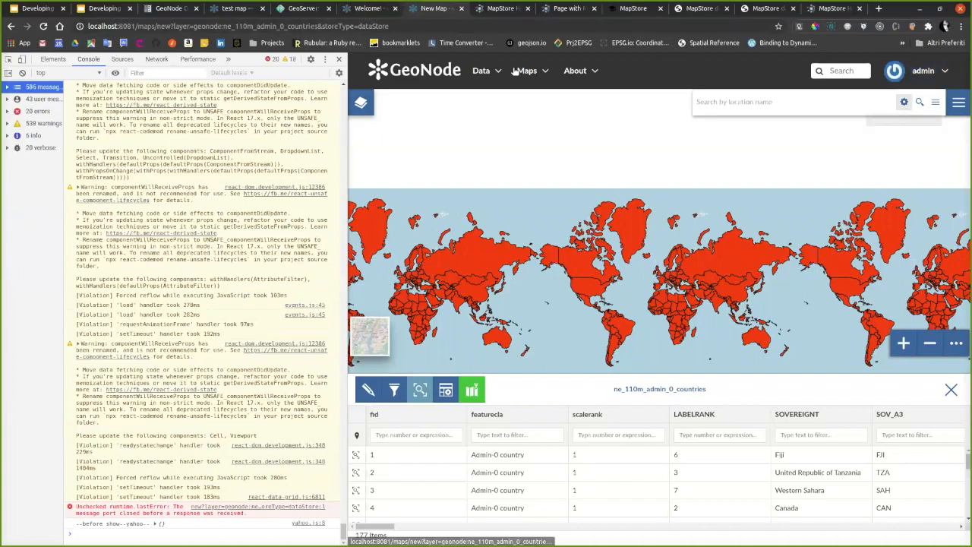
click(481, 71)
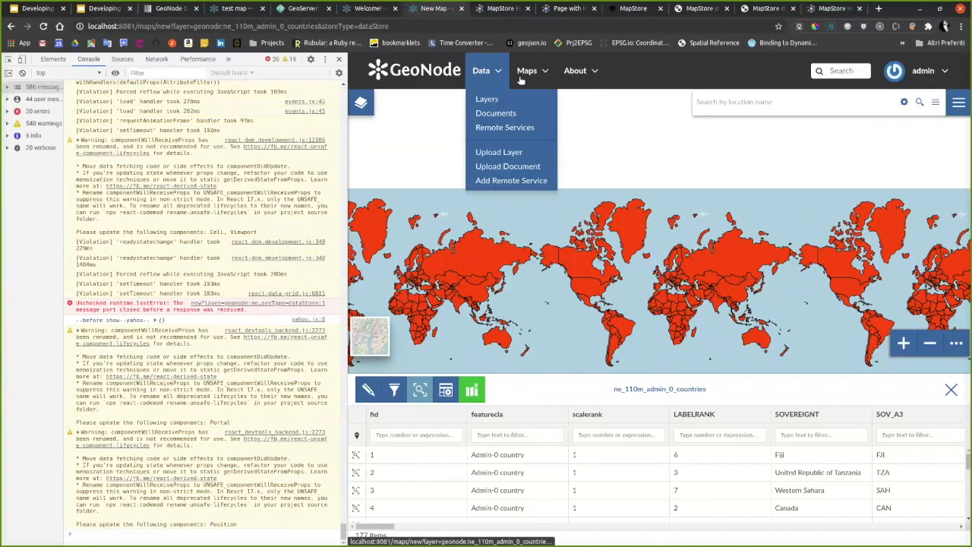
click(520, 80)
click(531, 99)
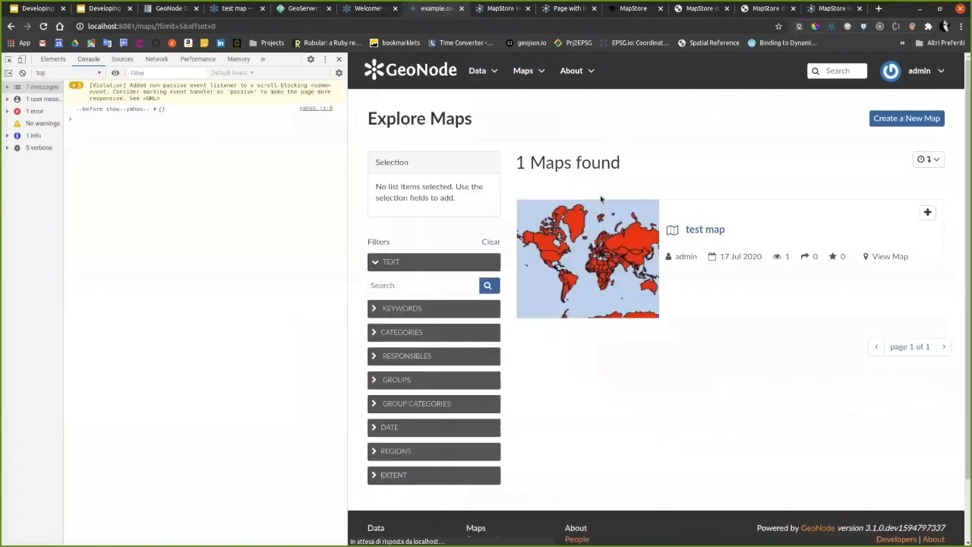
click(695, 230)
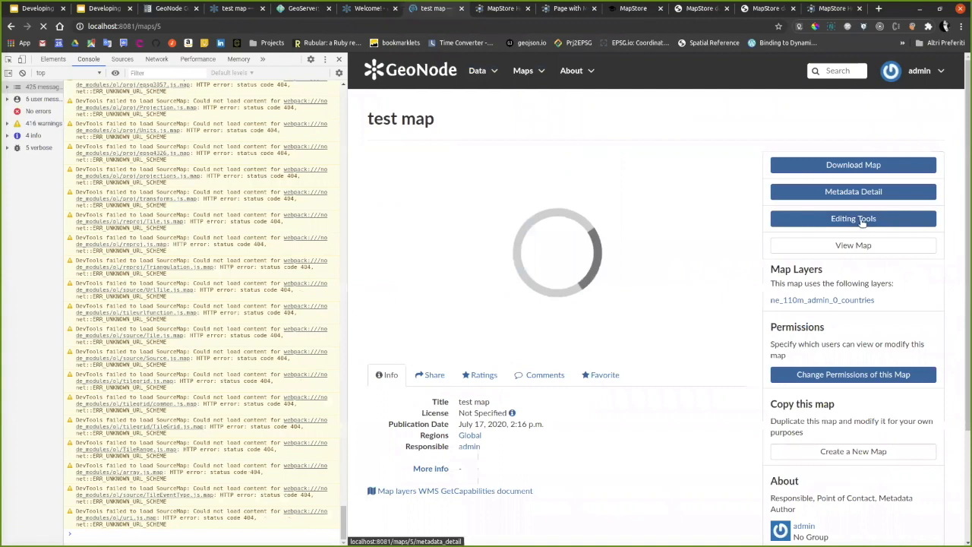
click(854, 219)
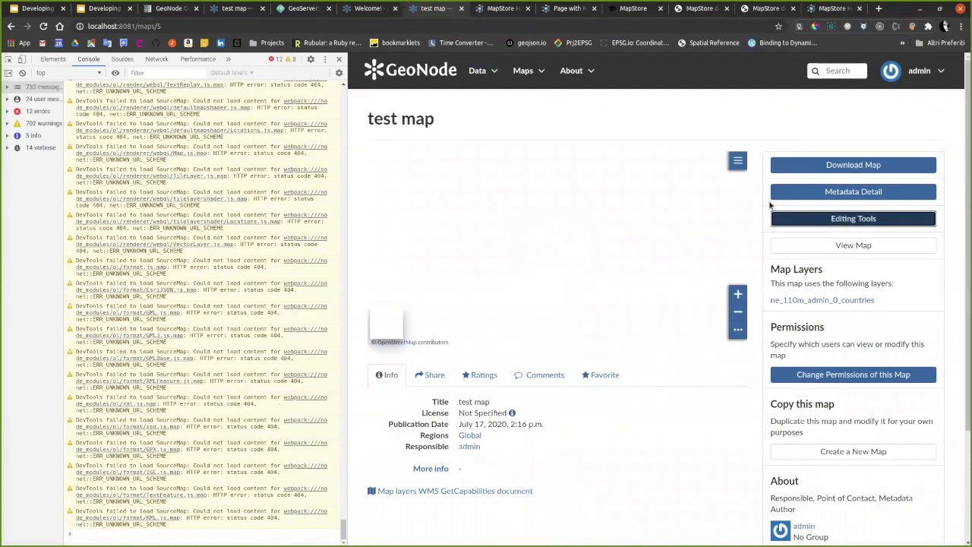
click(693, 159)
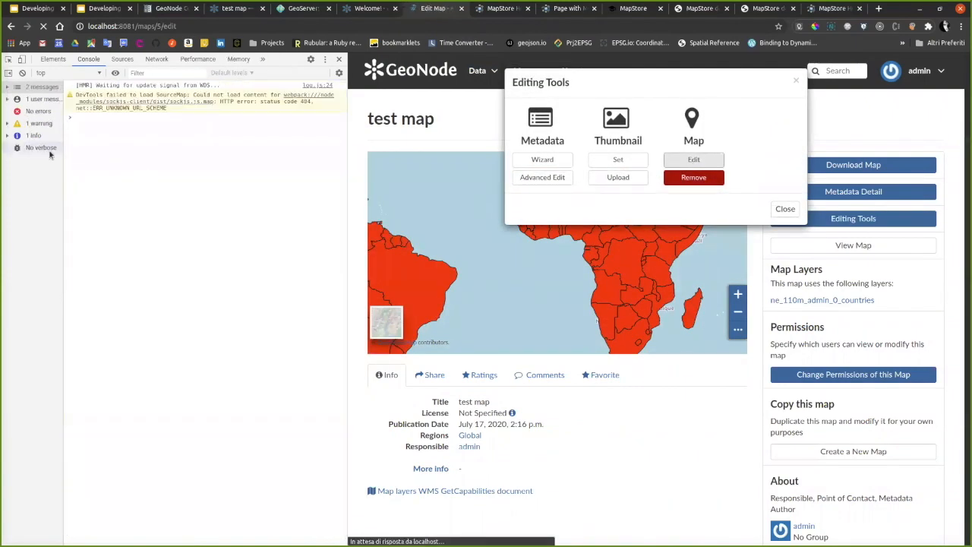
click(8, 73)
click(22, 74)
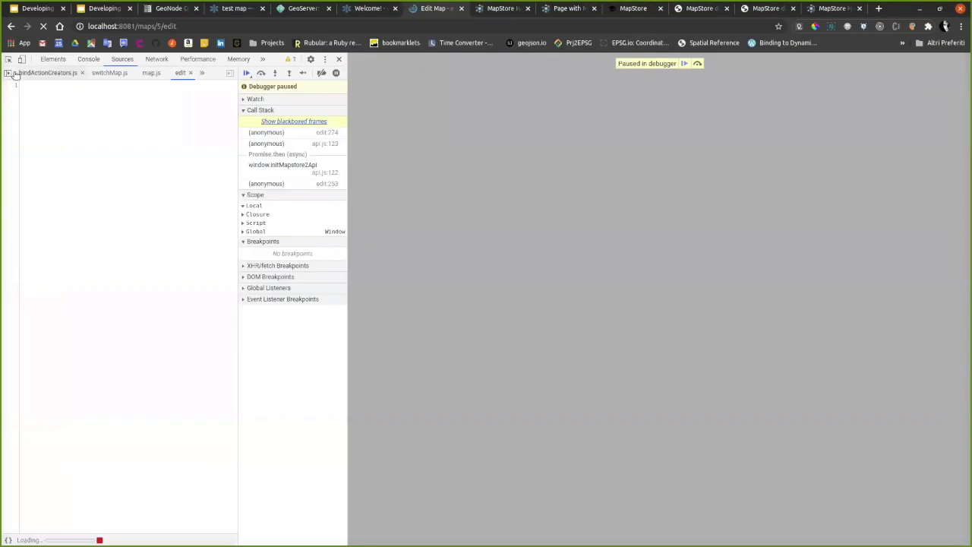
- While paused in the debugger, inspect ms2_config by expanding its map, layers, layer 7 and featureInfo entries
mouse_move(122, 312)
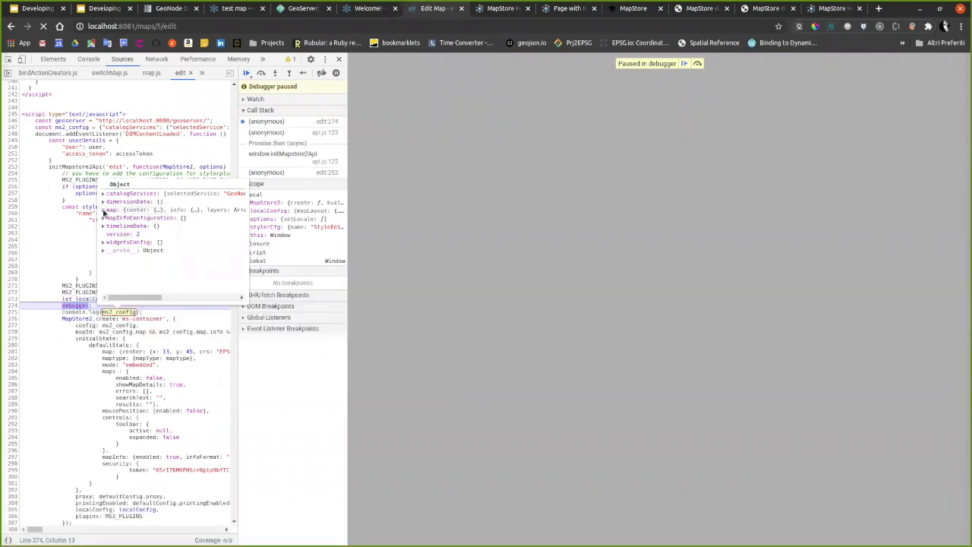
click(104, 209)
click(108, 233)
scroll(112, 220, down, 2)
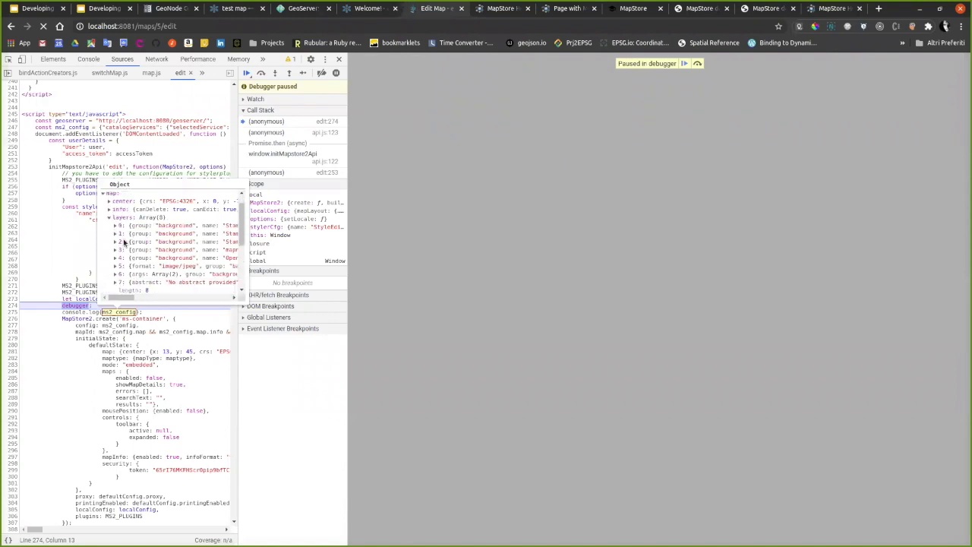
click(116, 204)
click(116, 204)
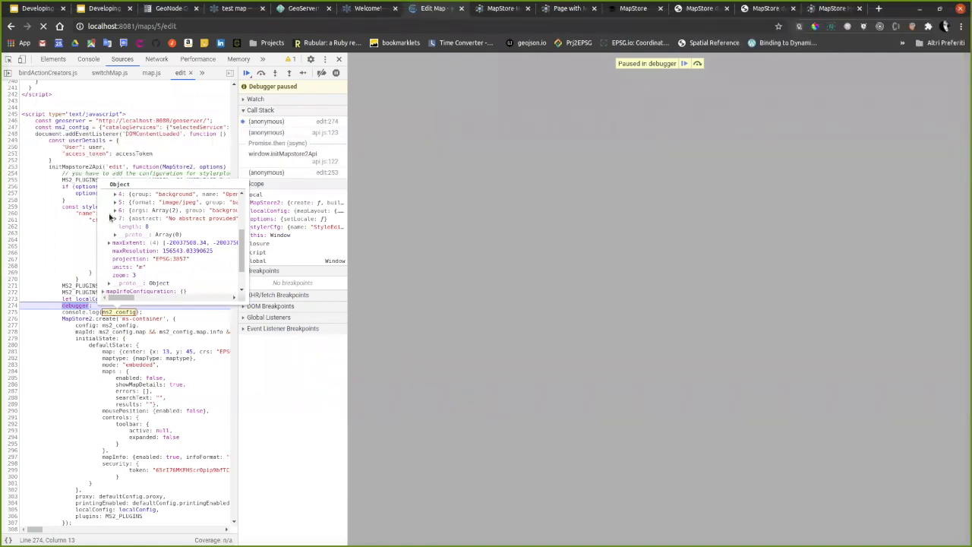
click(119, 221)
scroll(123, 226, down, 3)
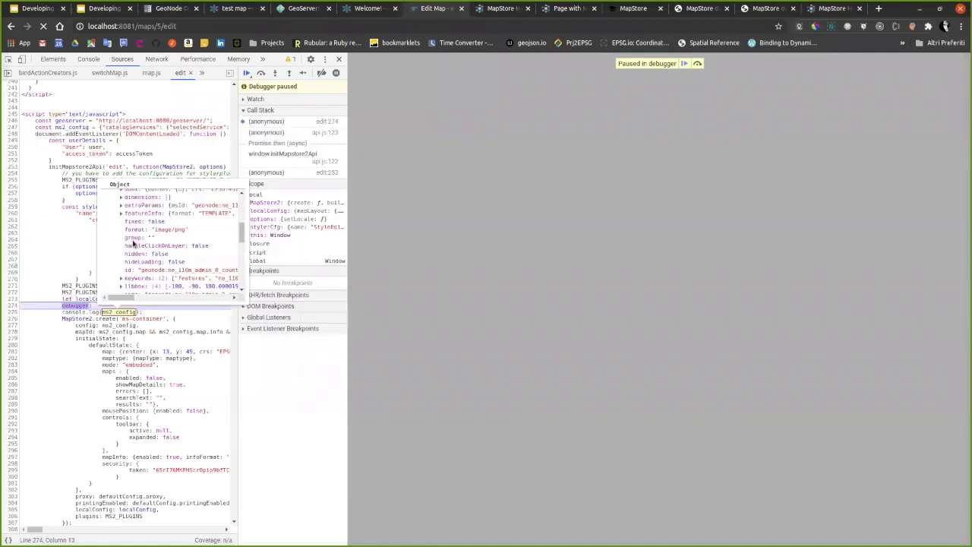
click(120, 215)
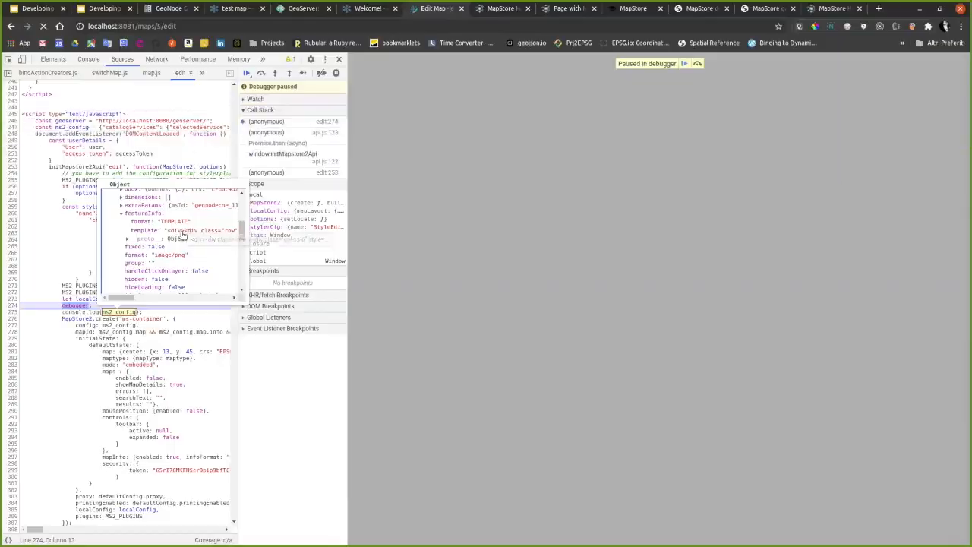
- Switch to Visual Studio Code, open geonode.py in mapstore2_adapter's plugins folder, and search it for featureinfo
key(alt+Tab)
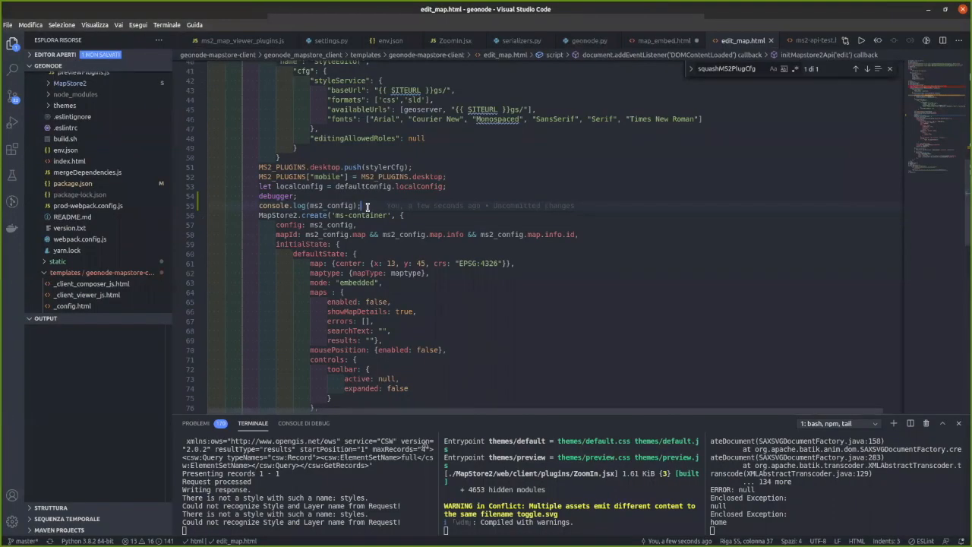
scroll(367, 206, up, 4)
scroll(99, 152, up, 5)
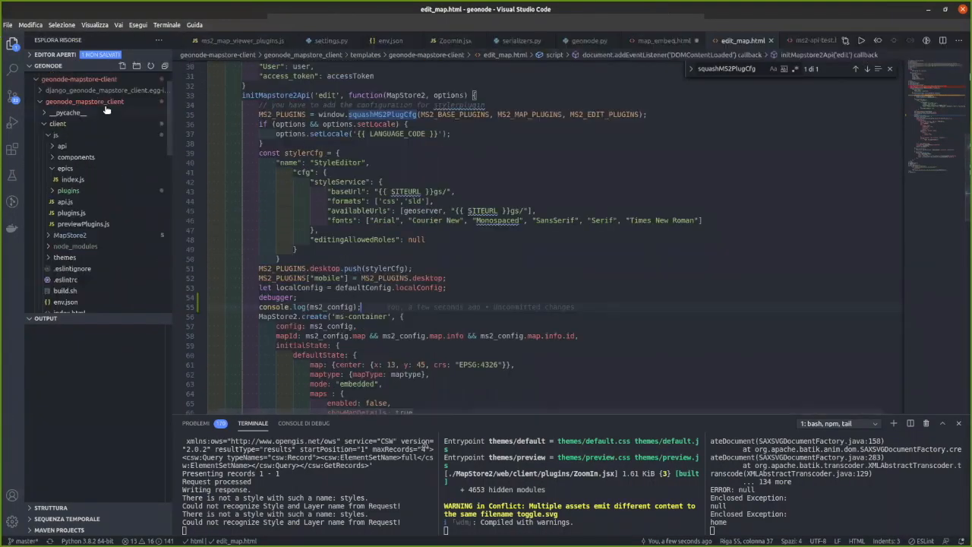
click(97, 109)
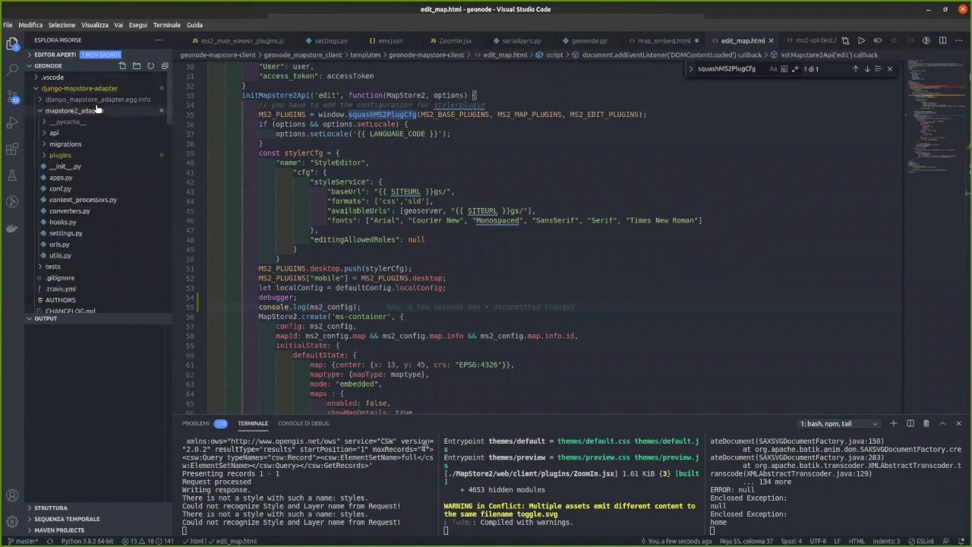
click(71, 156)
click(76, 188)
text(f)
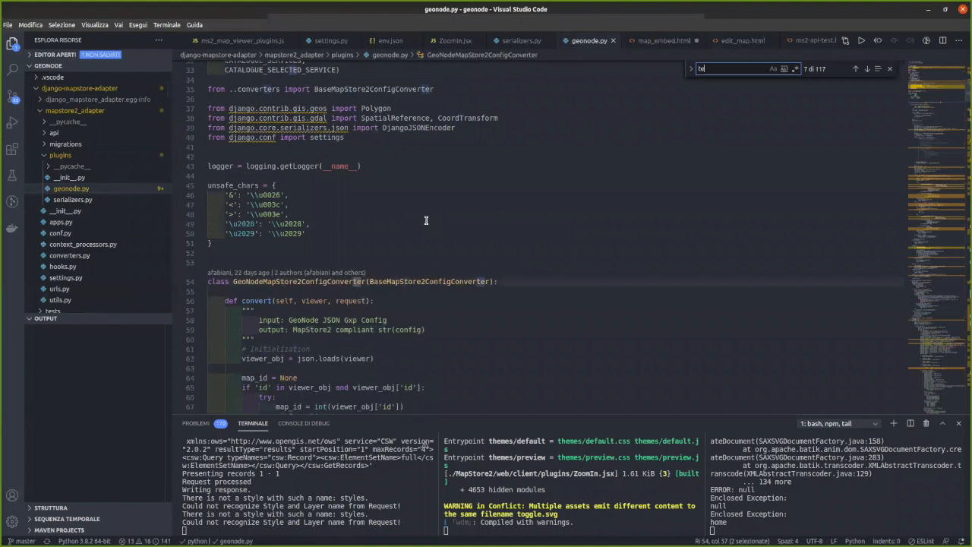
text(eatureinfo)
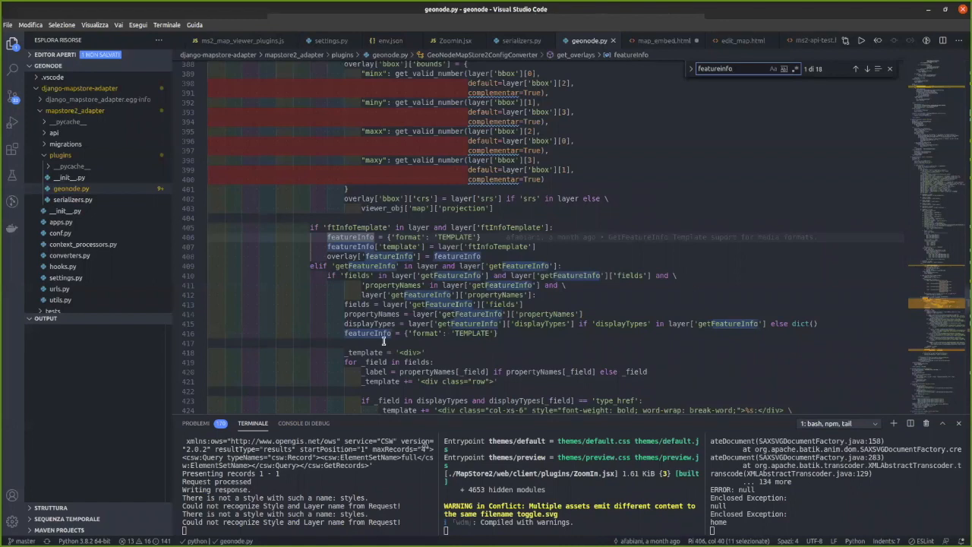
- Examine the code in get_overlays that builds the featureInfo template, highlighting the loop over fields through its closing div lines
scroll(383, 341, down, 5)
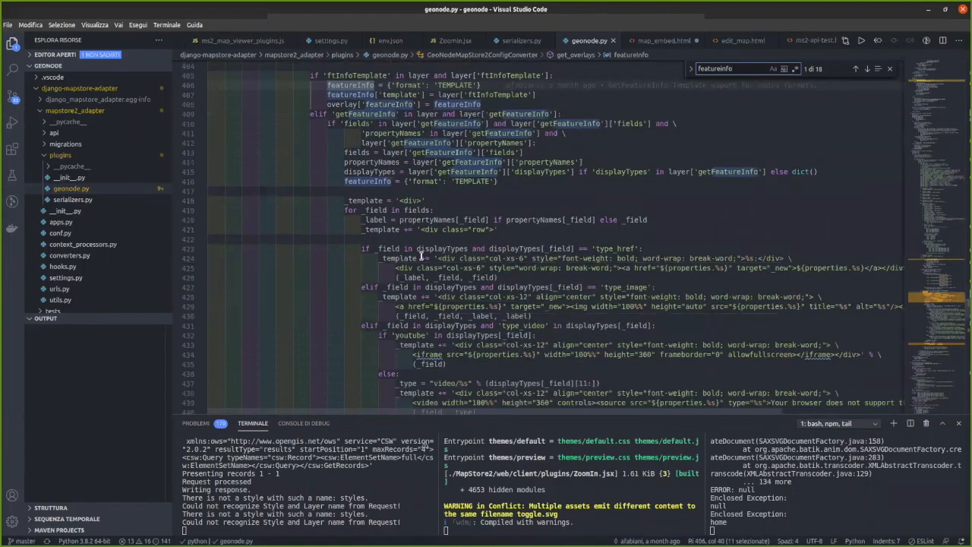
click(767, 258)
drag(344, 210, 497, 304)
scroll(357, 236, down, 9)
scroll(359, 250, down, 1)
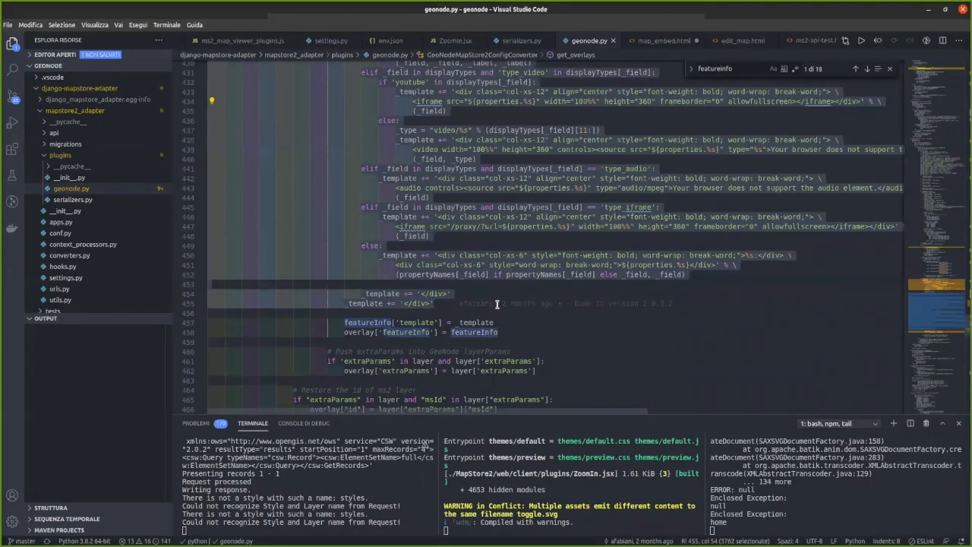
scroll(498, 304, up, 8)
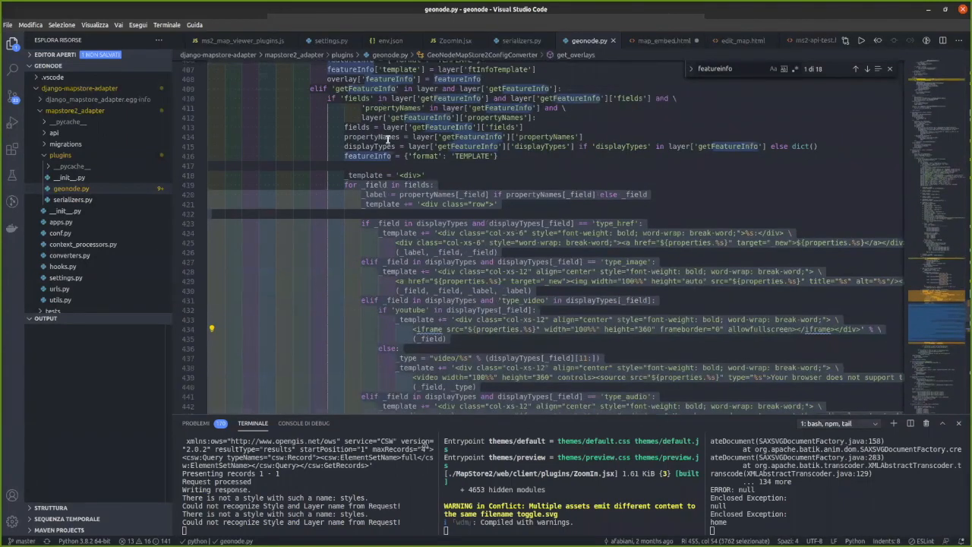
scroll(488, 279, down, 7)
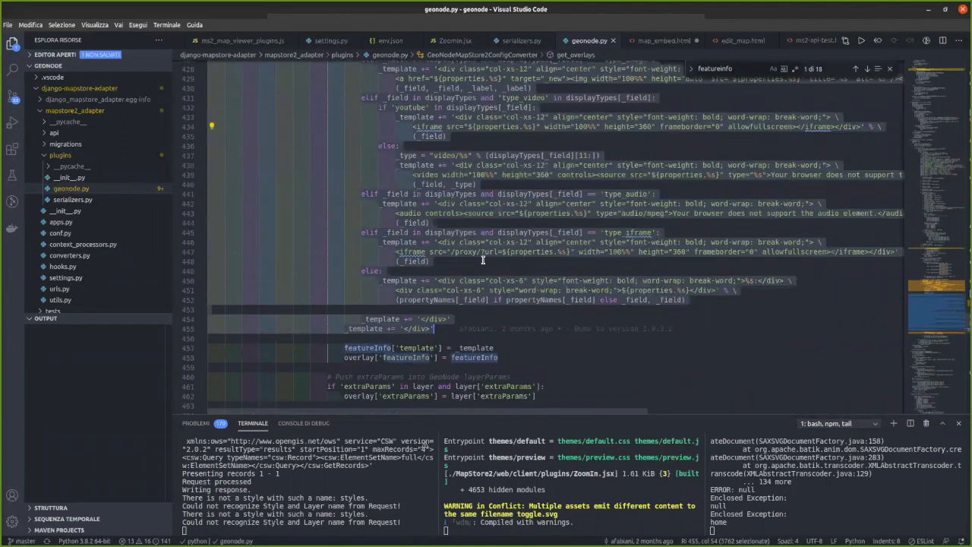
scroll(676, 170, down, 2)
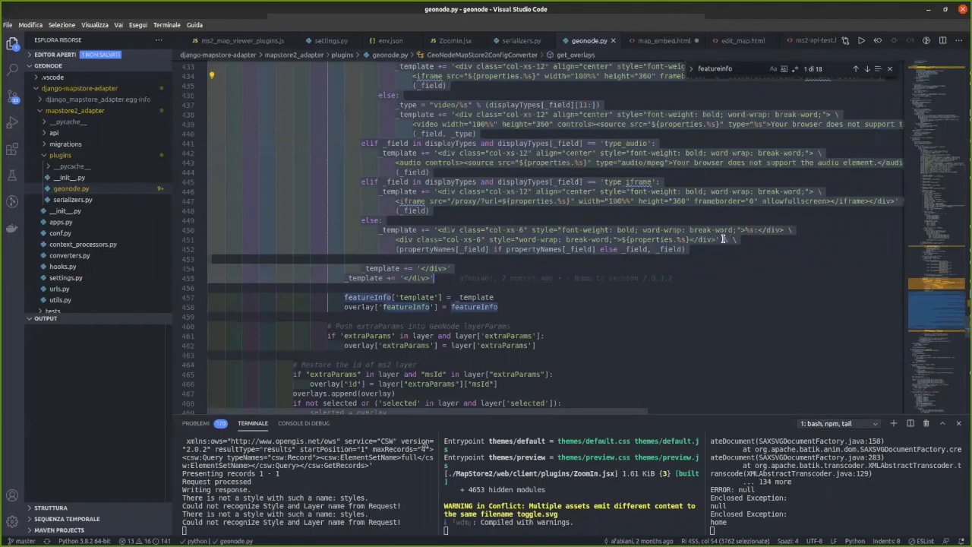
- Highlight the template-building branches for each display type, extending the selection back up to the row div line
drag(723, 240, 443, 196)
scroll(451, 200, up, 7)
key(shift+Home)
key(shift+Home)
key(shift+Up)
key(shift+Up)
key(shift+Up)
key(shift+Up)
key(shift+Up)
key(shift+Up)
key(shift+Up)
key(shift+End)
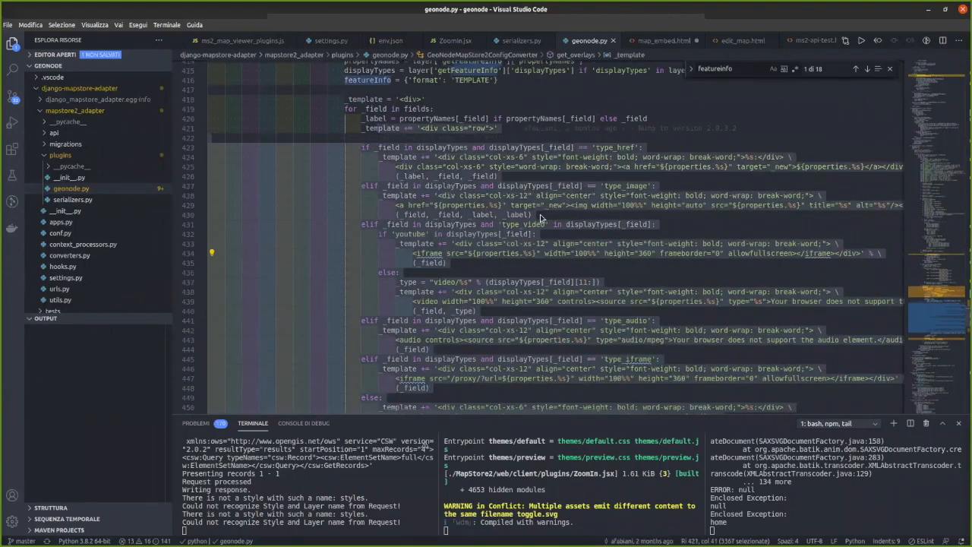
- Switch to the browser, resume the paused script, and expand the ms2_config object logged in the console's info messages
key(alt+Tab)
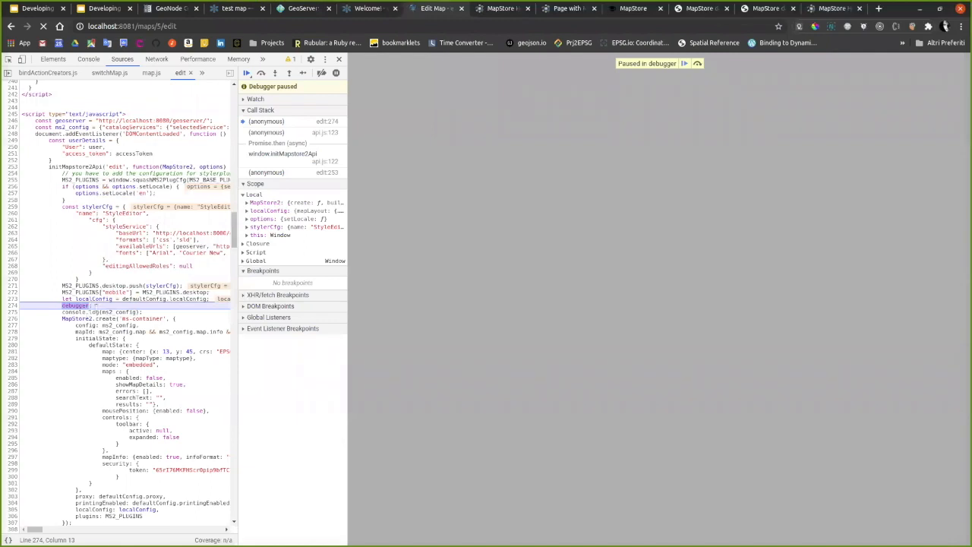
click(247, 72)
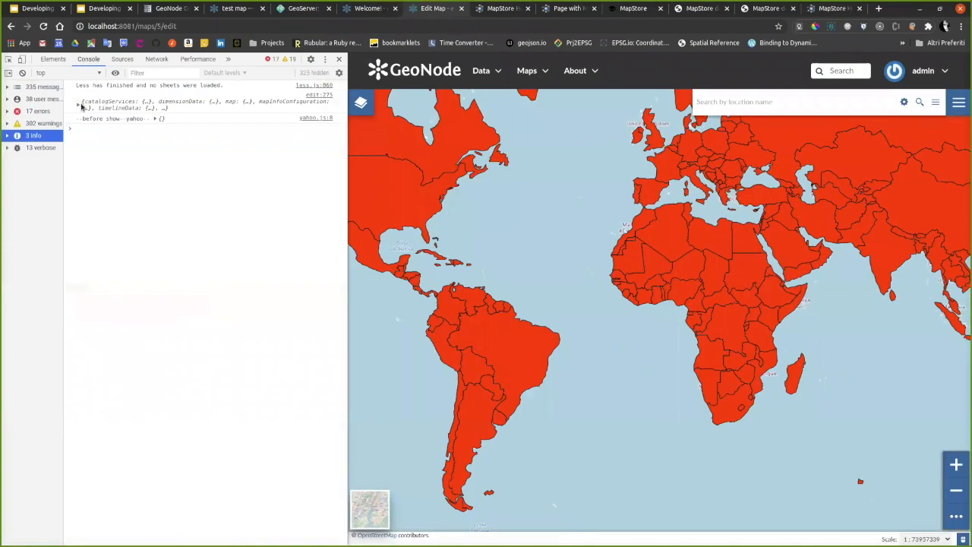
click(79, 103)
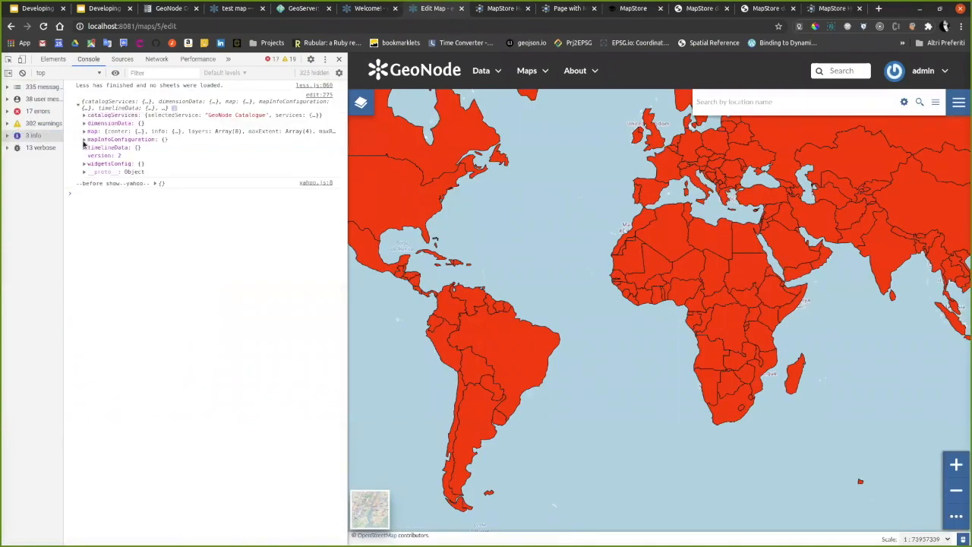
- In the logged ms2_config, expand map, layers, layer 7 and featureInfo, and inspect the template value
click(84, 131)
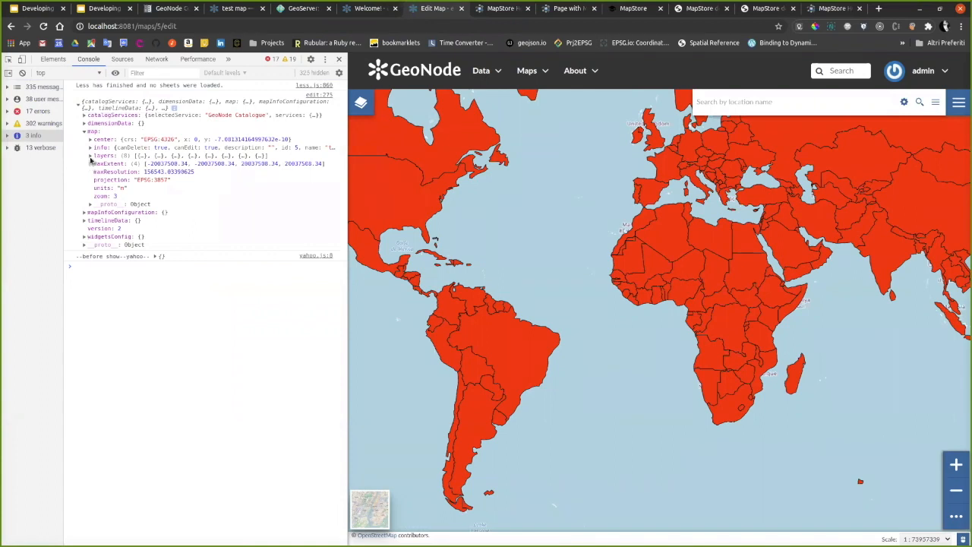
click(89, 157)
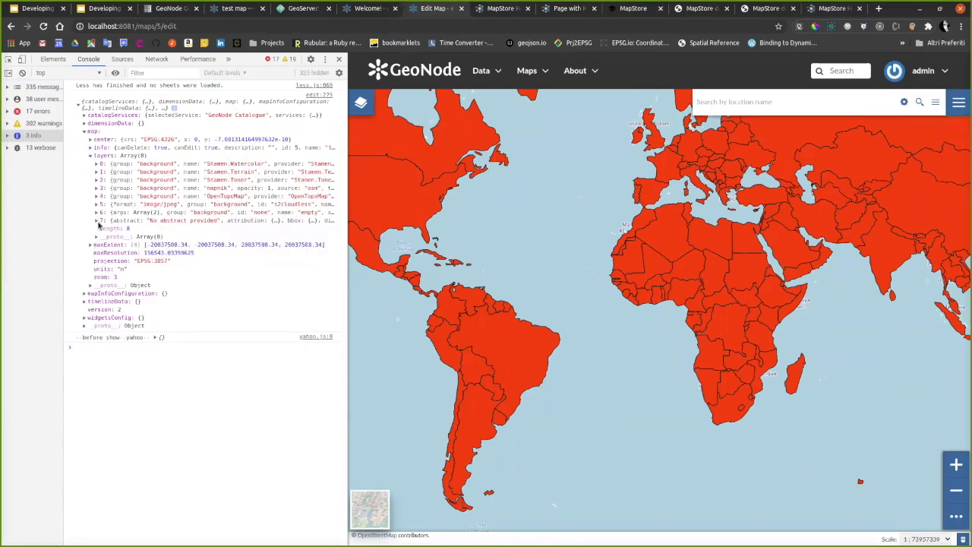
click(97, 221)
click(102, 269)
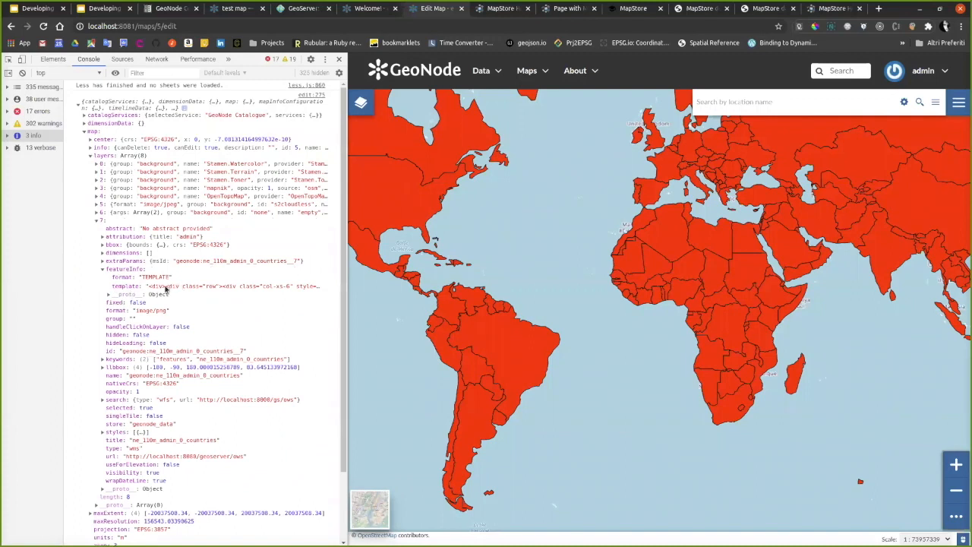
double_click(165, 287)
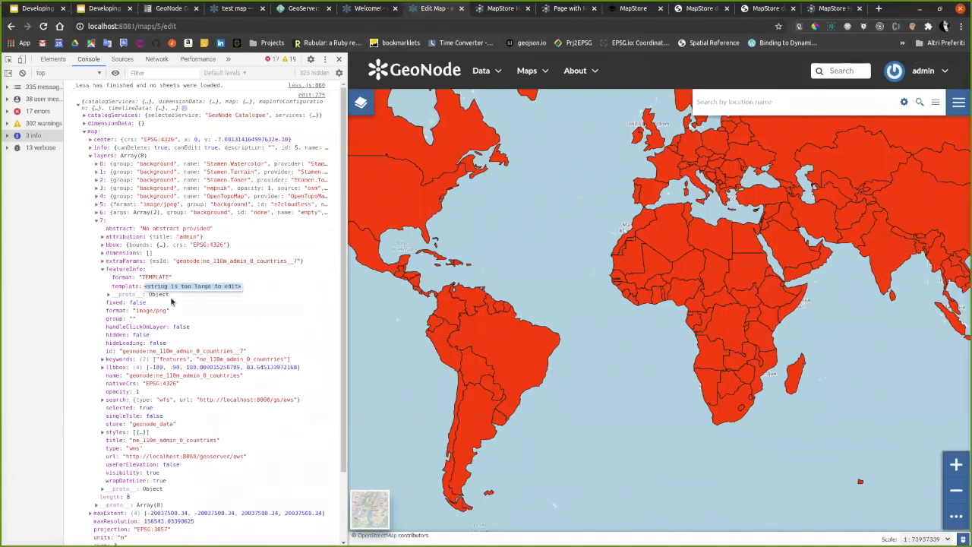
click(179, 294)
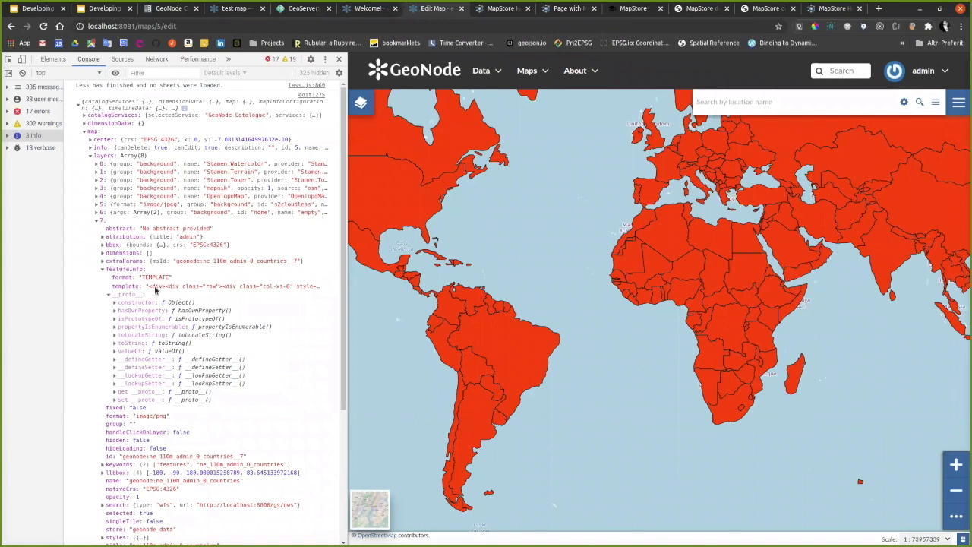
- Widen the developer tools and show more of the template value in layer 7's featureInfo
double_click(155, 289)
click(131, 289)
drag(347, 293, 707, 295)
click(357, 282)
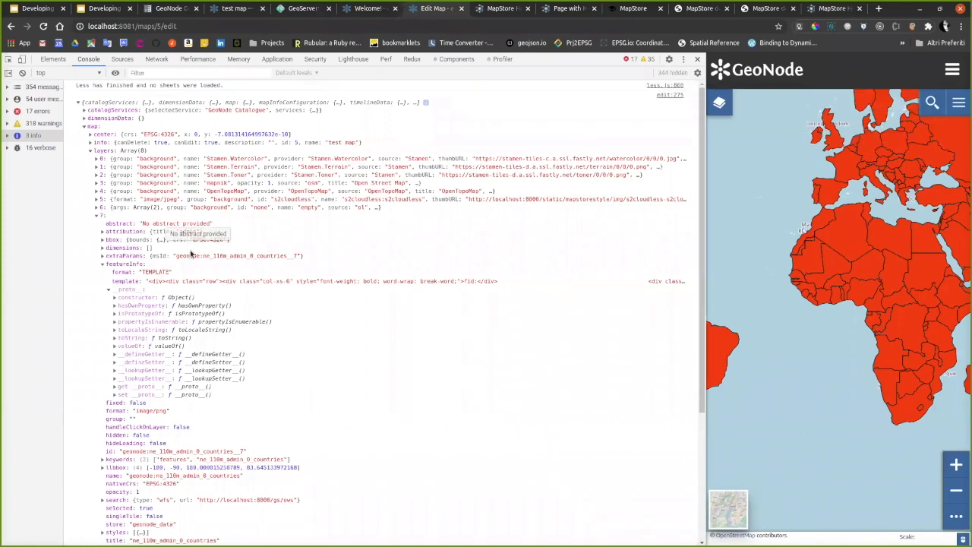
click(105, 265)
click(106, 265)
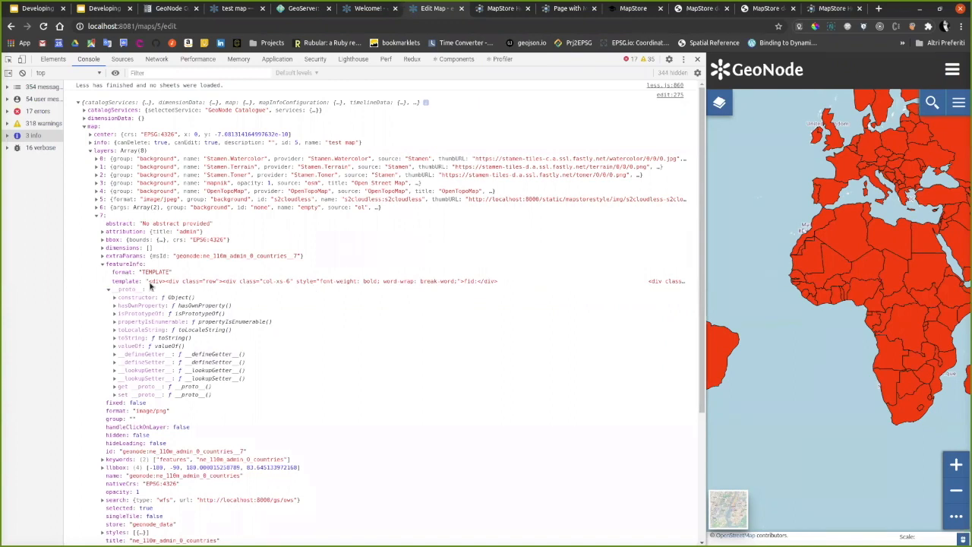
- Reload the map editor page, resume the paused script and bring up the console output again
key(ctrl+r)
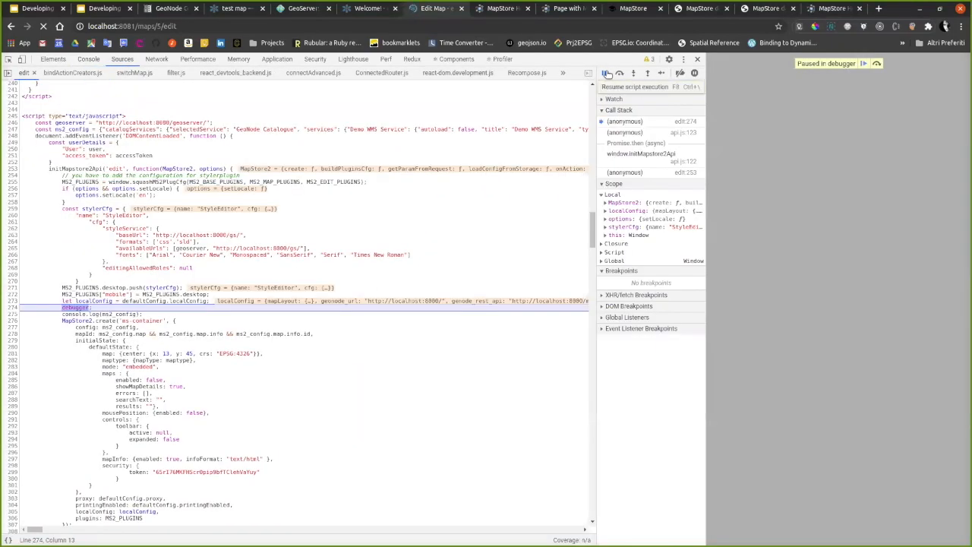
click(606, 74)
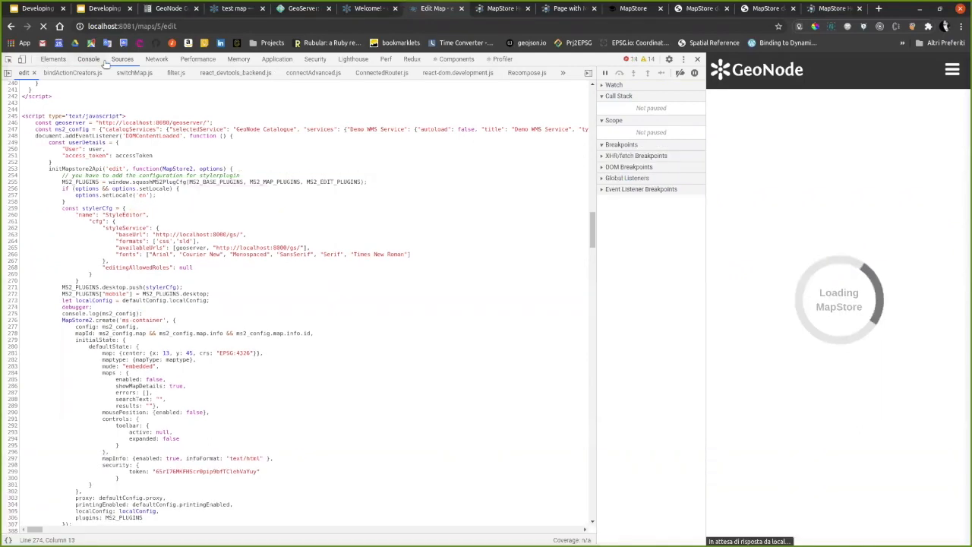
click(89, 59)
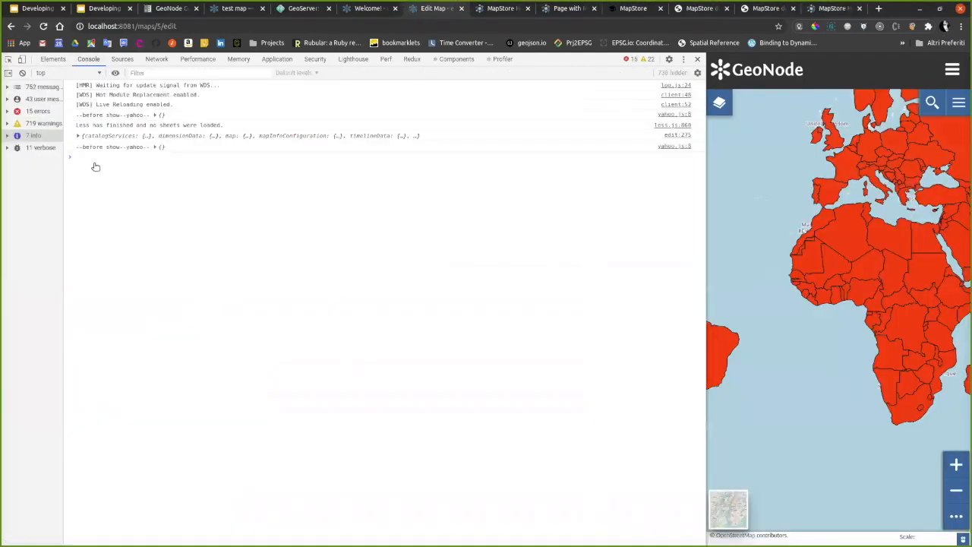
key(alt+Tab)
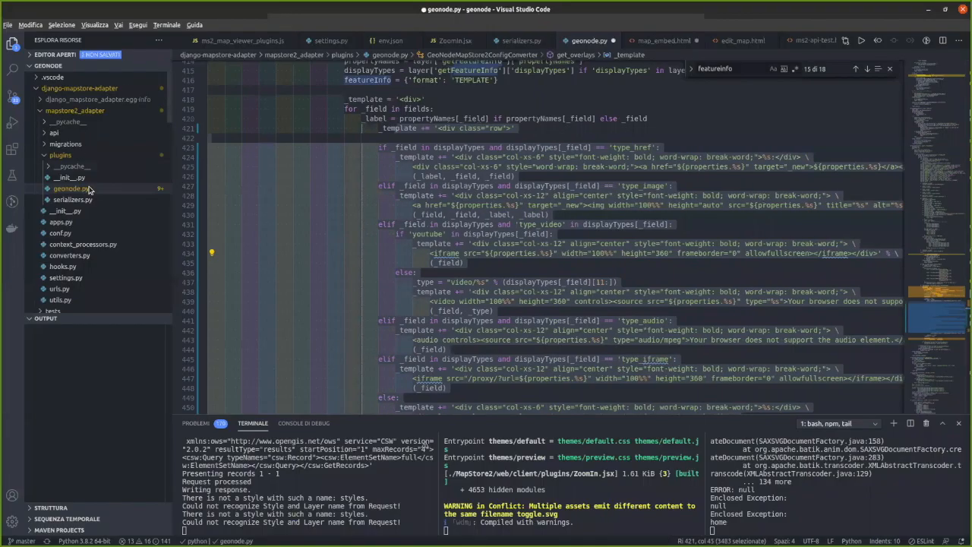
key(alt+Tab)
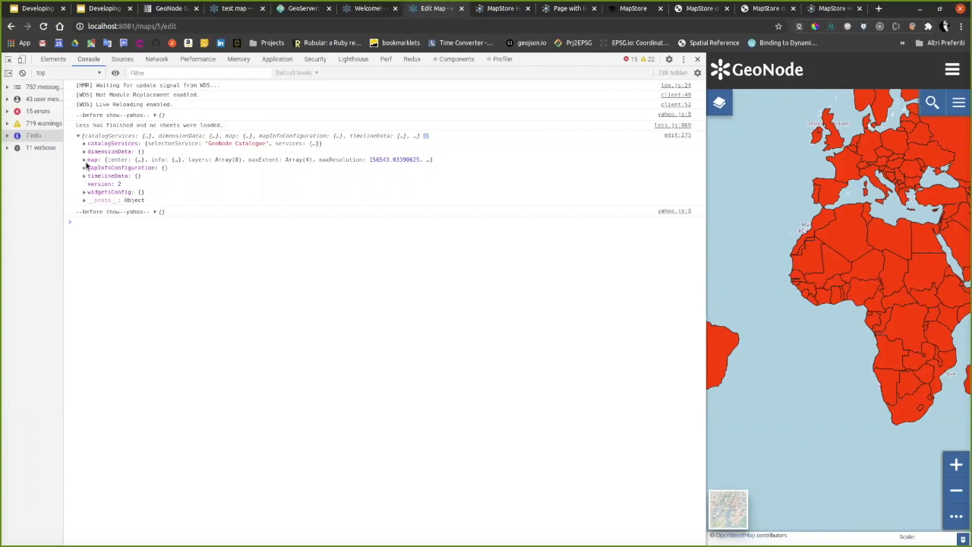
- In the logged ms2_config, expand map, layers, layer 7 and featureInfo, and copy the template value
click(85, 160)
click(92, 184)
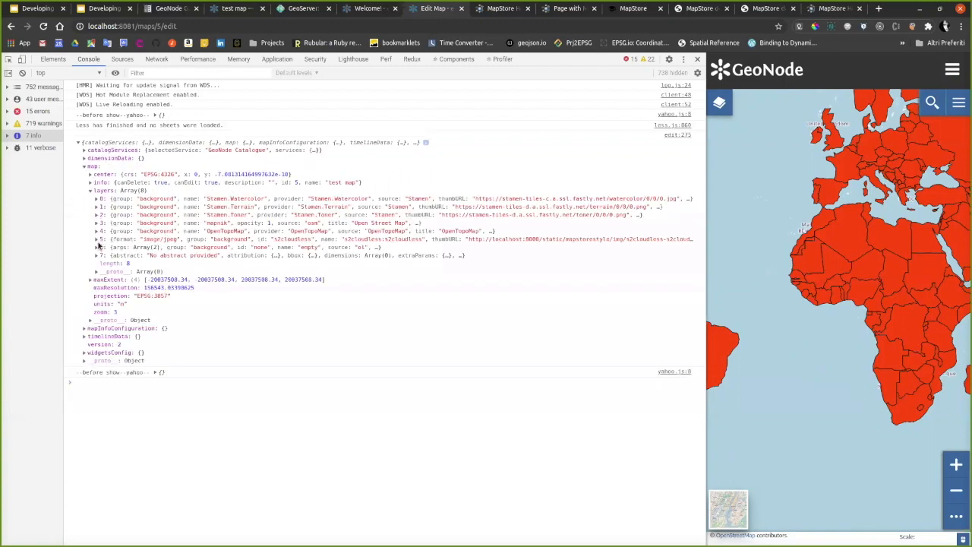
click(97, 255)
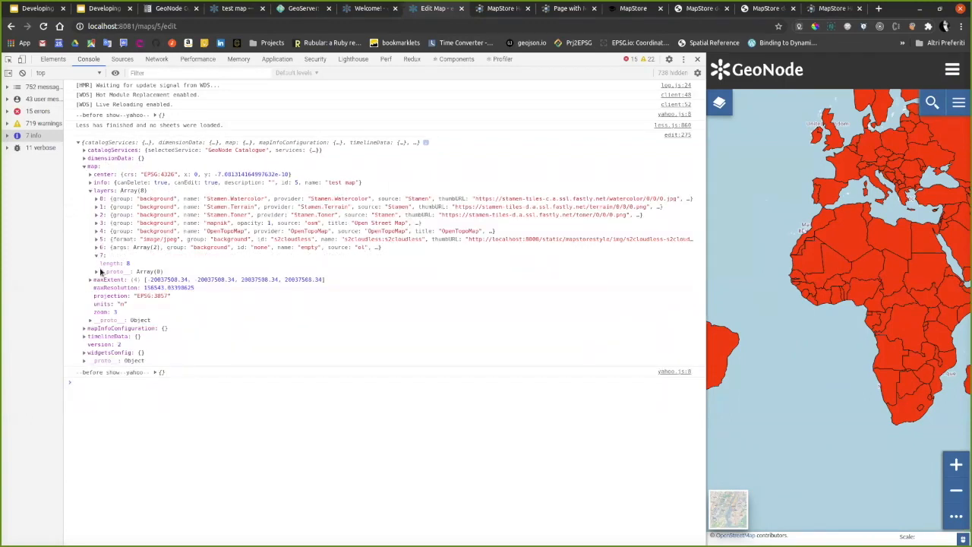
click(103, 304)
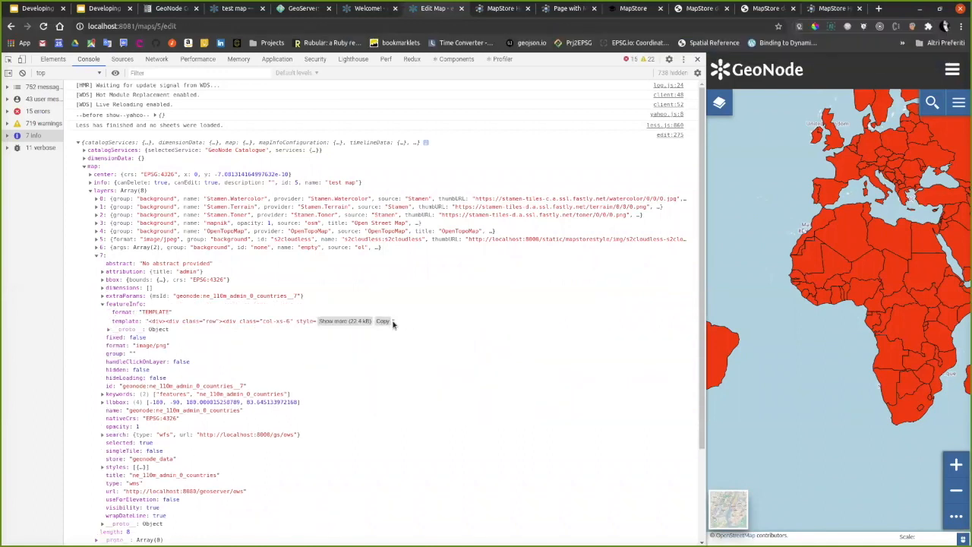
- Switch to Visual Studio Code and paste the copied featureInfo template into a new untitled file
key(alt+Tab)
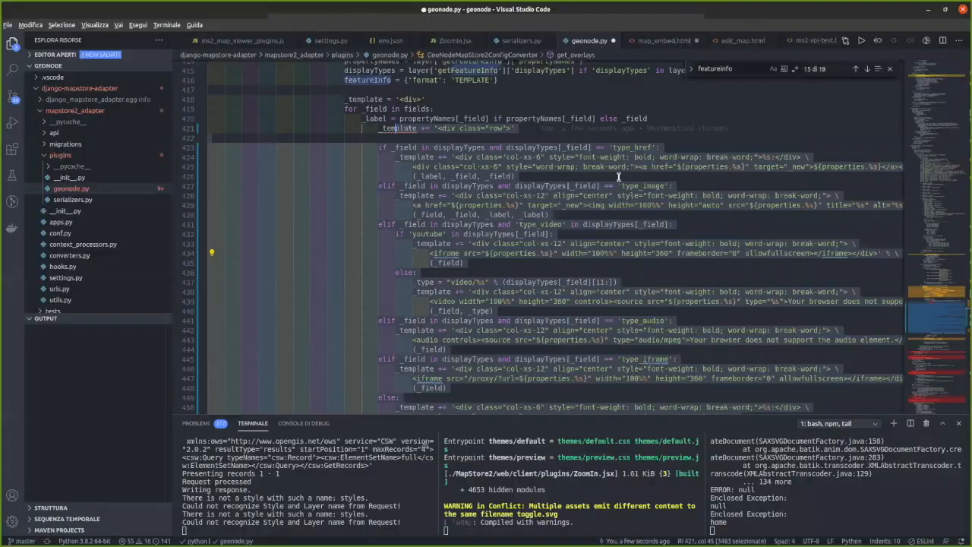
key(ctrl+t)
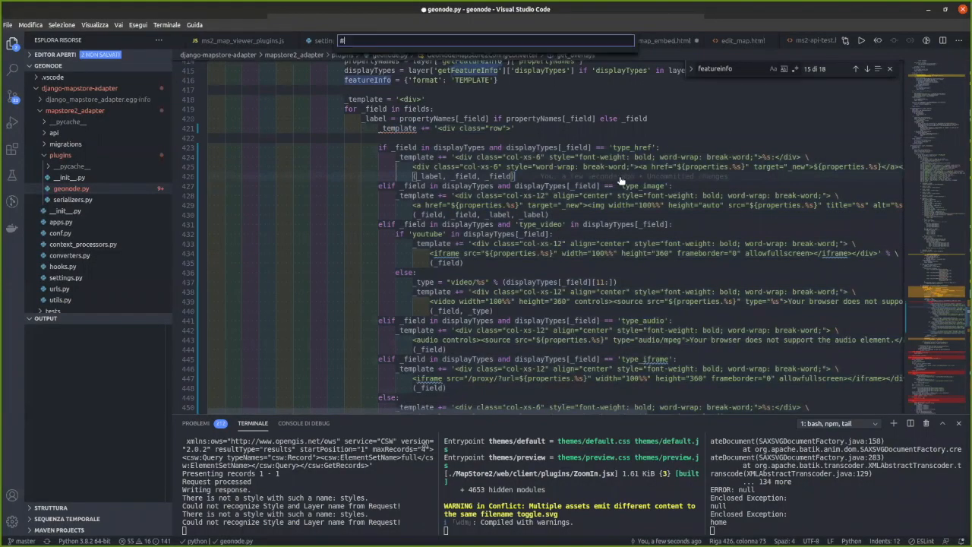
key(Escape)
key(ctrl+n)
key(ctrl+v)
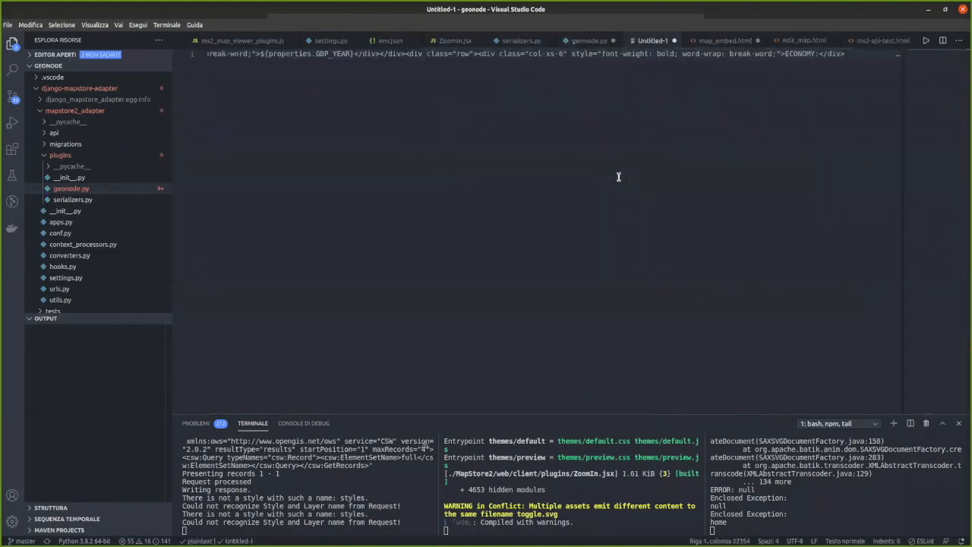
drag(665, 54, 545, 118)
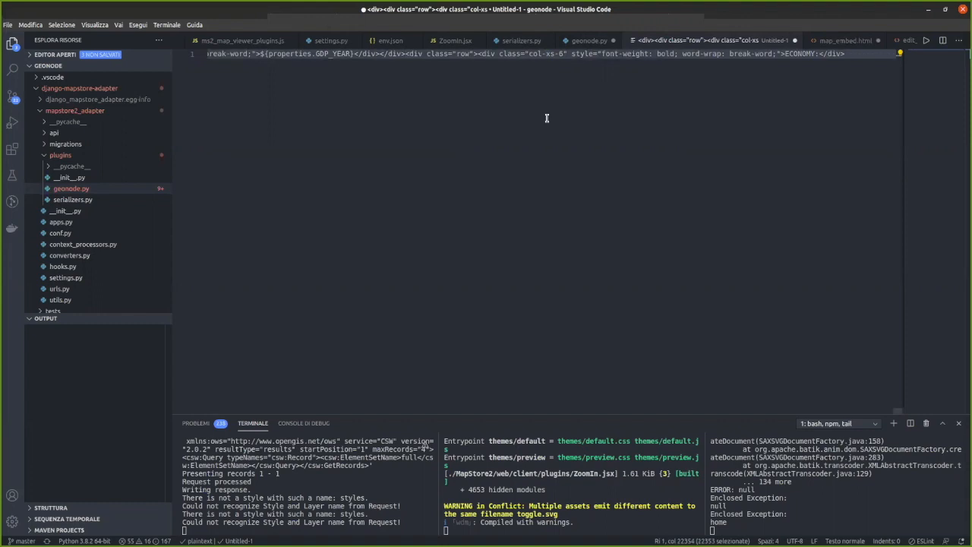
click(546, 117)
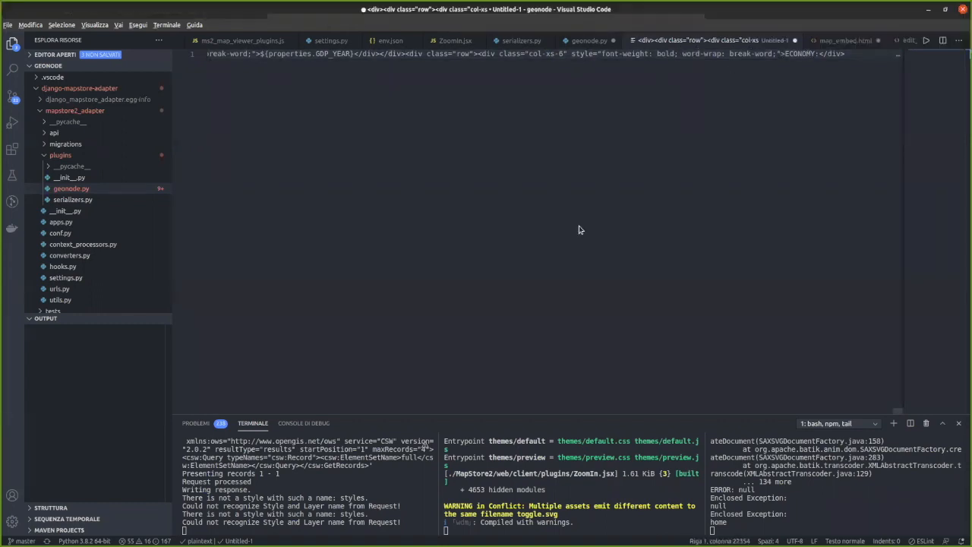
- Switch to the browser, query a West African country on the map, enlarge the map area and review the listed feature attributes
key(alt+Tab)
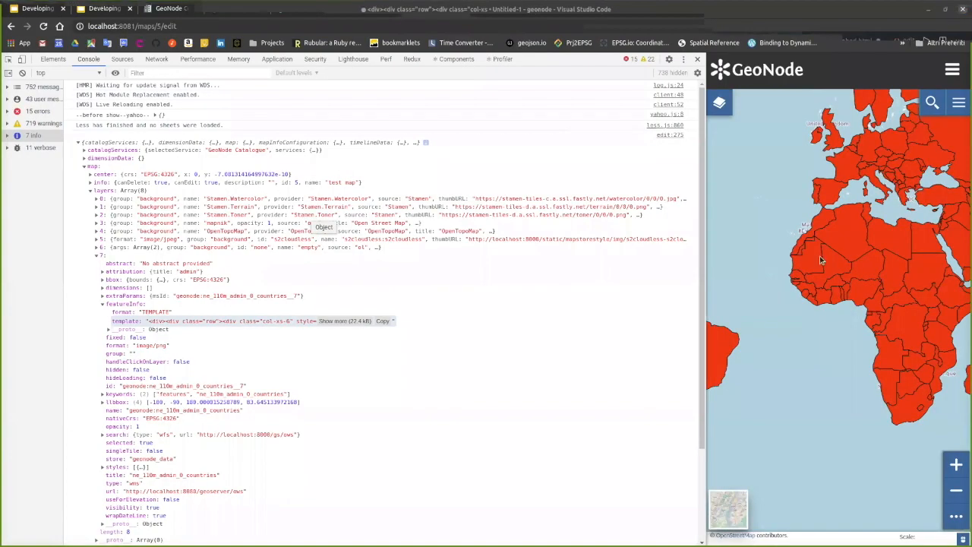
click(822, 261)
drag(705, 400, 311, 358)
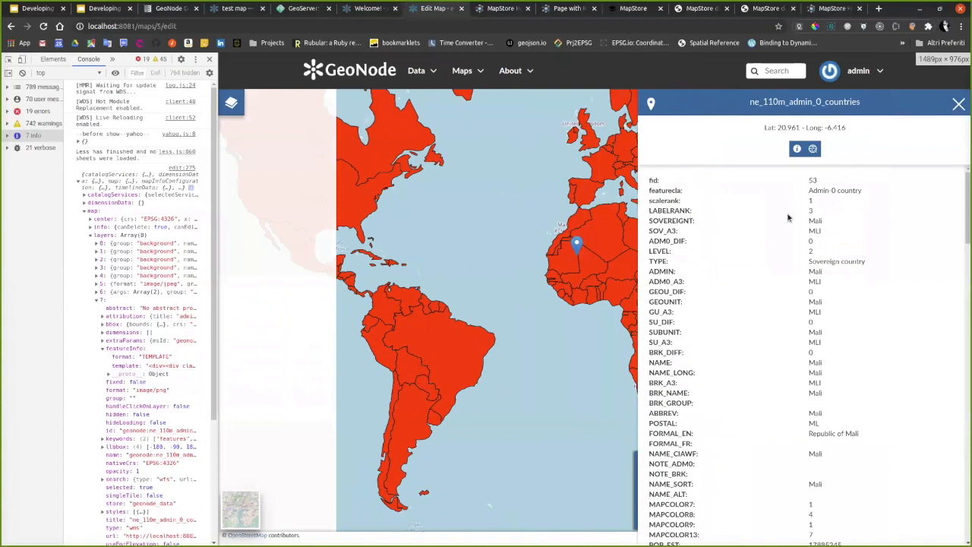
scroll(811, 279, down, 4)
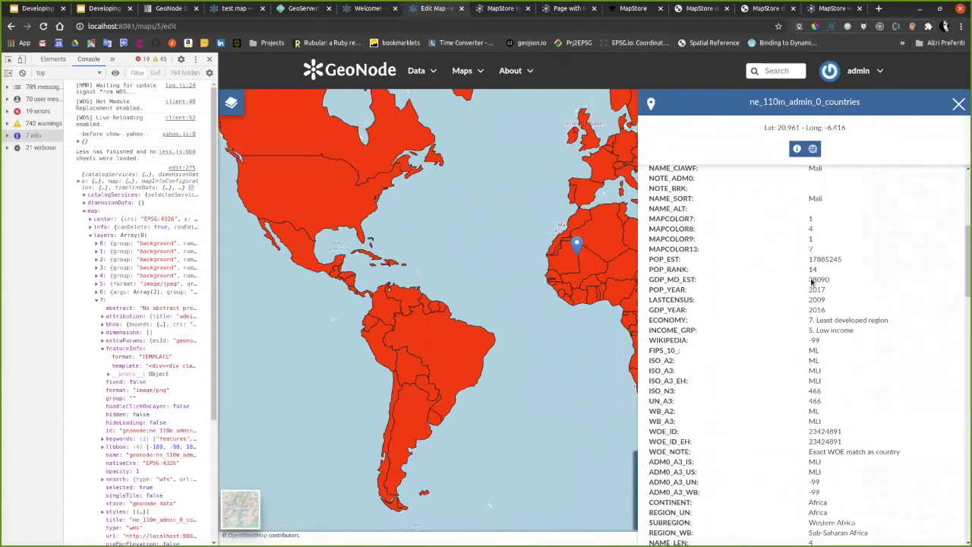
scroll(811, 281, down, 10)
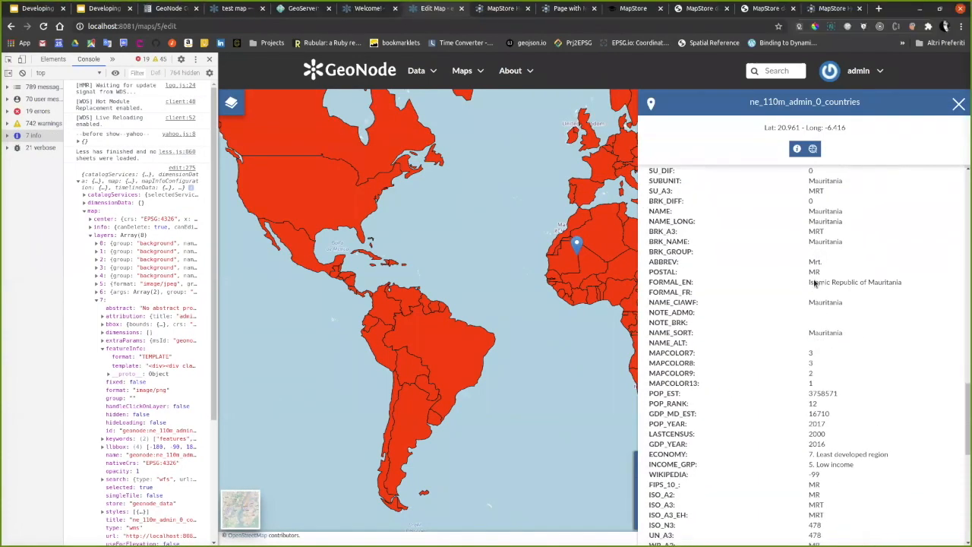
scroll(814, 283, down, 3)
scroll(812, 281, down, 3)
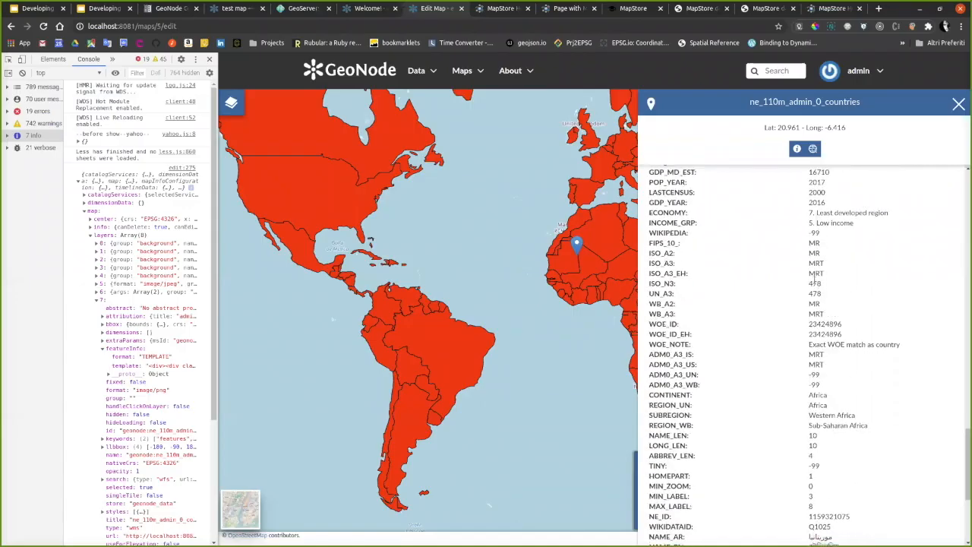
click(362, 10)
click(418, 9)
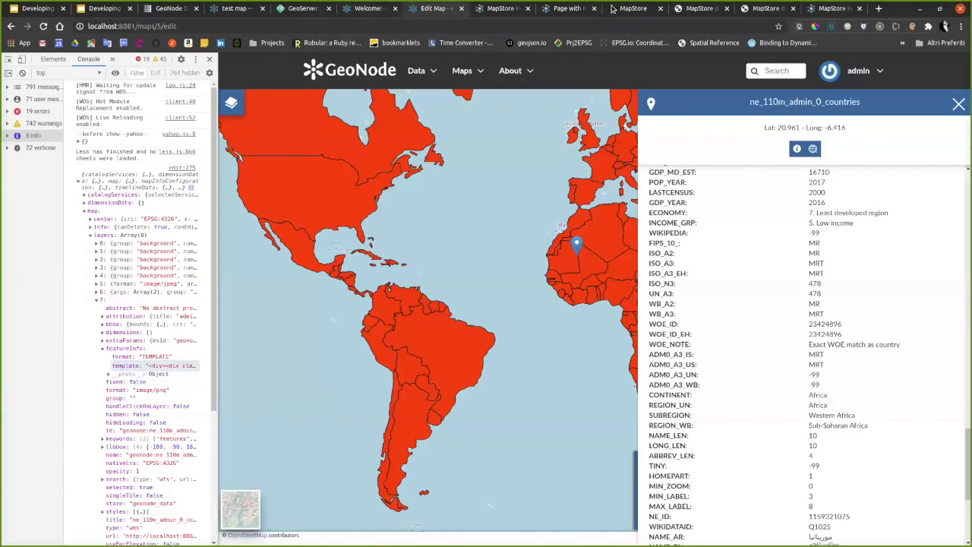
click(570, 8)
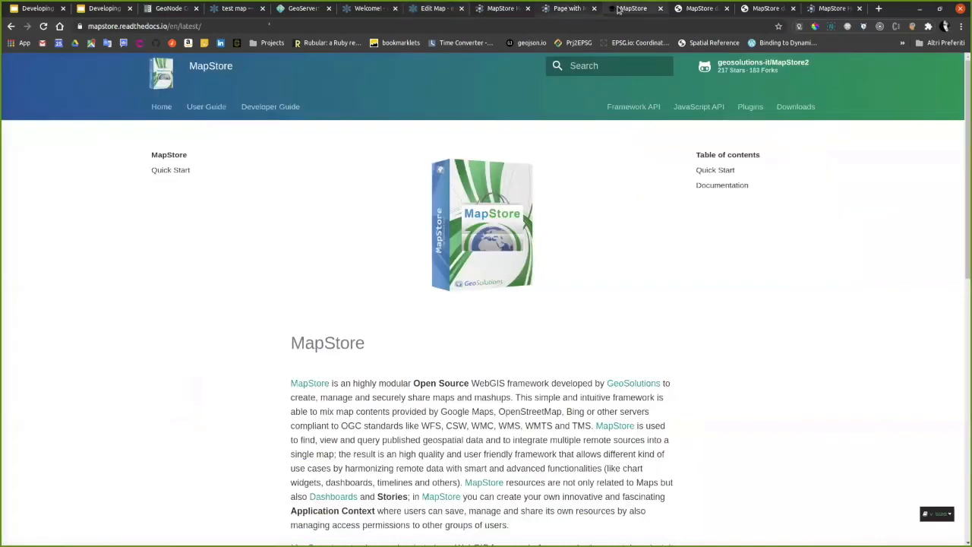
click(751, 10)
click(837, 9)
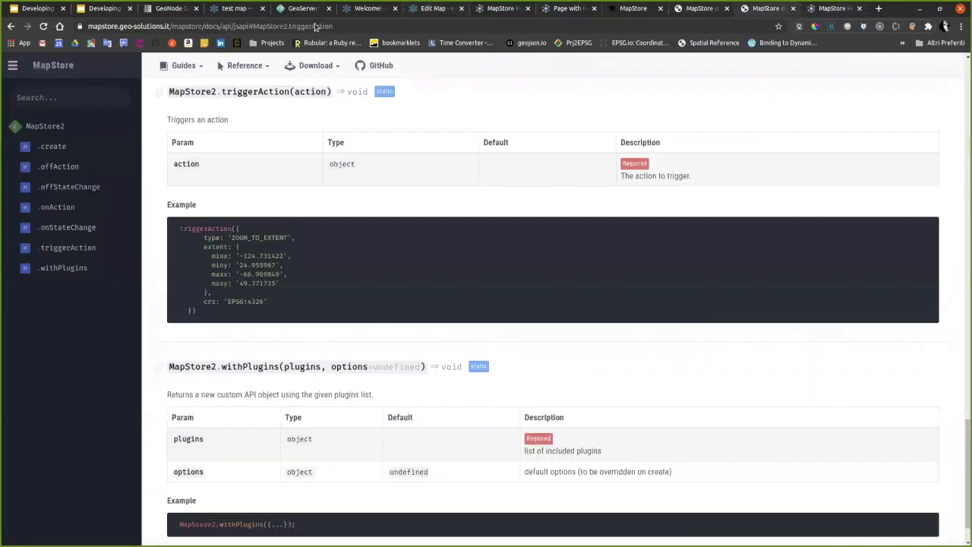
click(232, 9)
click(292, 8)
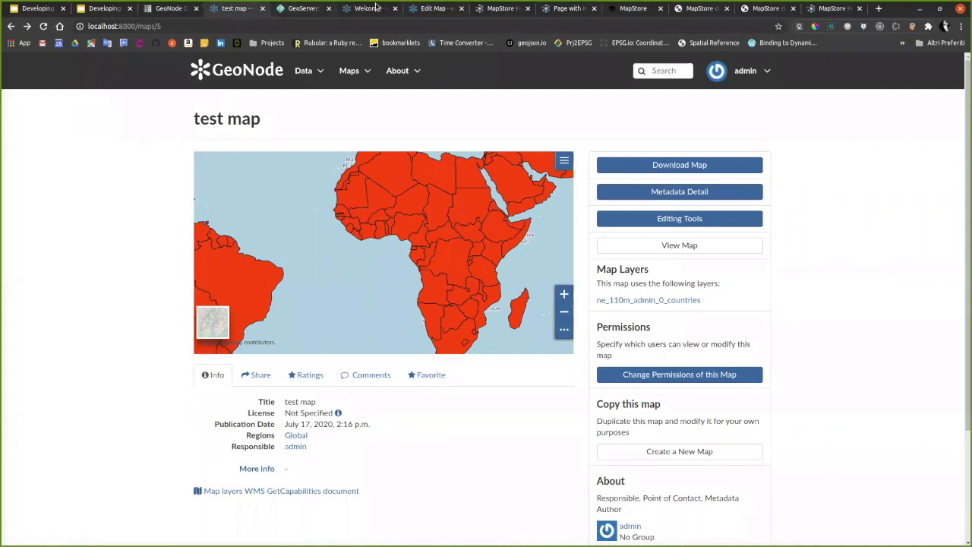
click(369, 8)
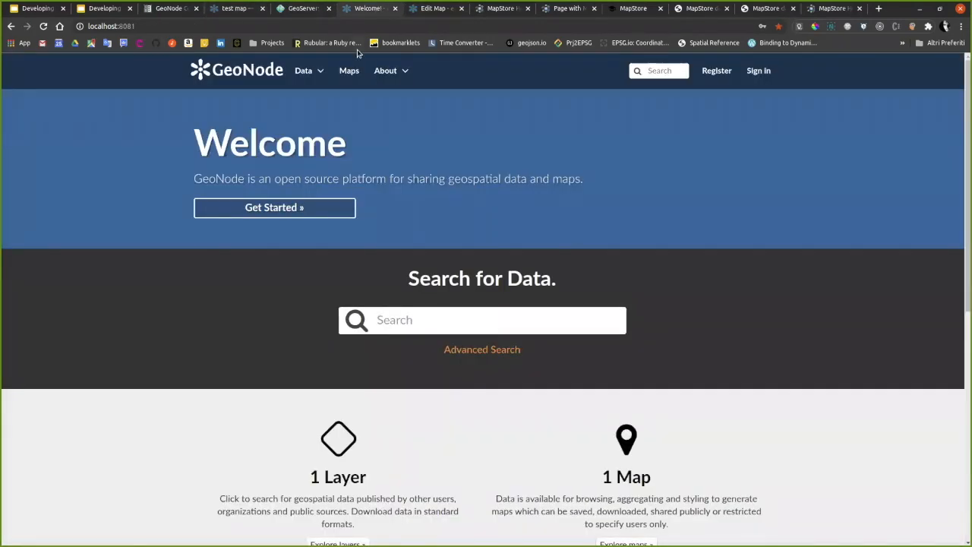
click(245, 11)
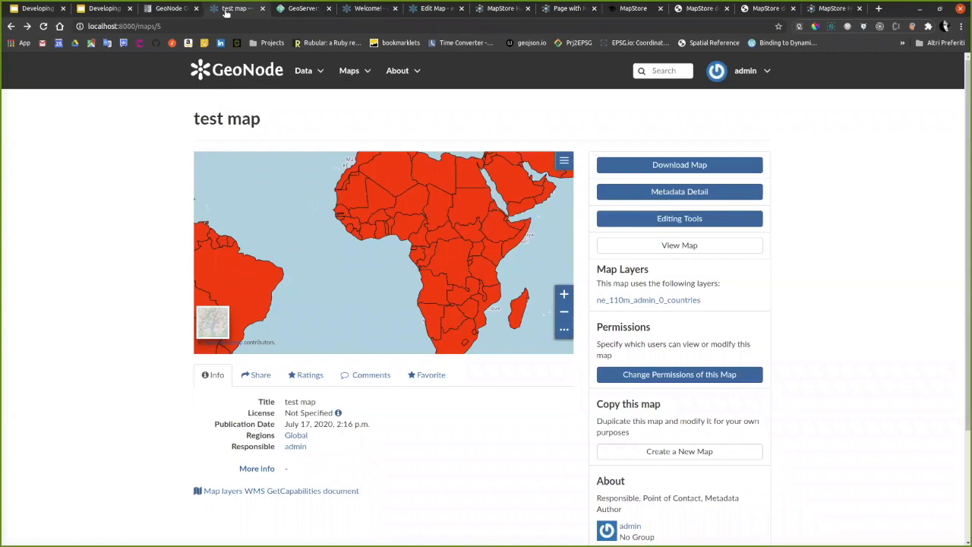
- Switch to Visual Studio Code and locate geonode.py under plugins in the mapstore2_adapter folder of django-mapstore-adapter
key(alt+Tab)
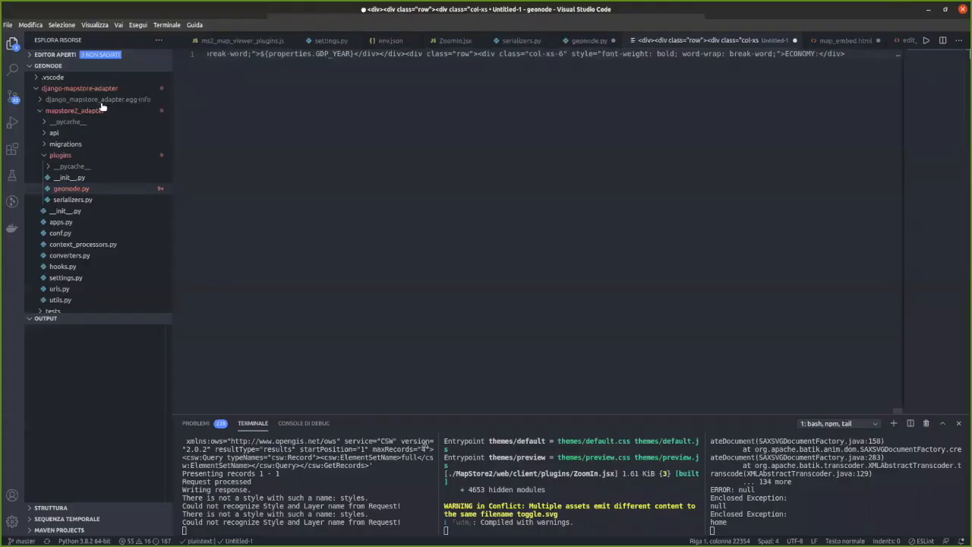
click(98, 110)
click(99, 103)
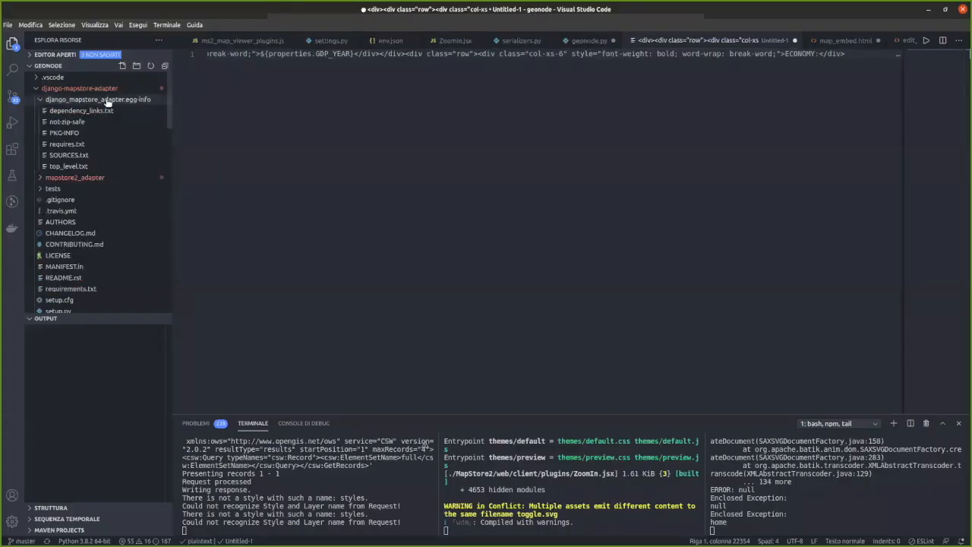
click(100, 100)
click(95, 89)
click(96, 89)
click(89, 111)
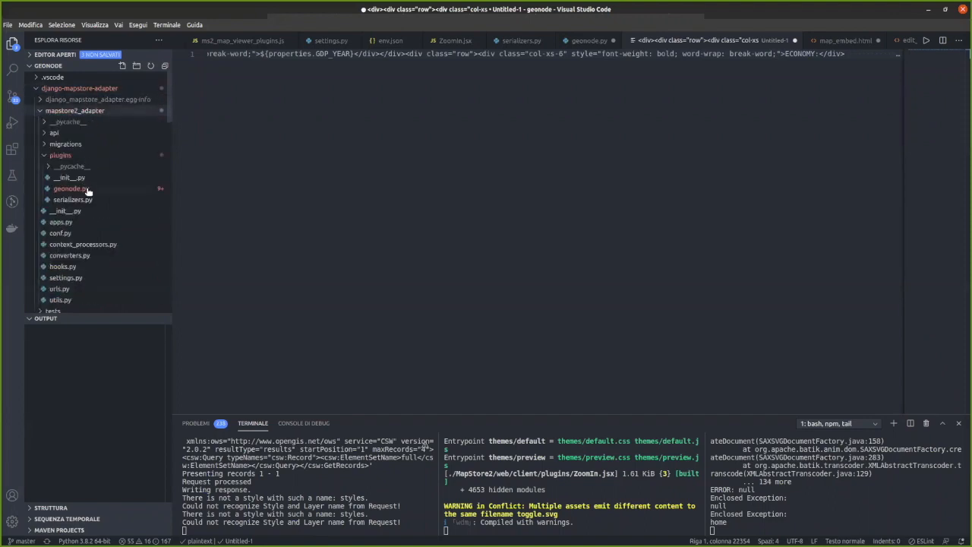
- In geonode.py, highlight the template-building code in get_overlays and review the ftInfoTemplate and getFeatureInfo conditions above it
scroll(461, 202, down, 4)
click(510, 337)
drag(510, 337, 419, 151)
scroll(416, 200, up, 7)
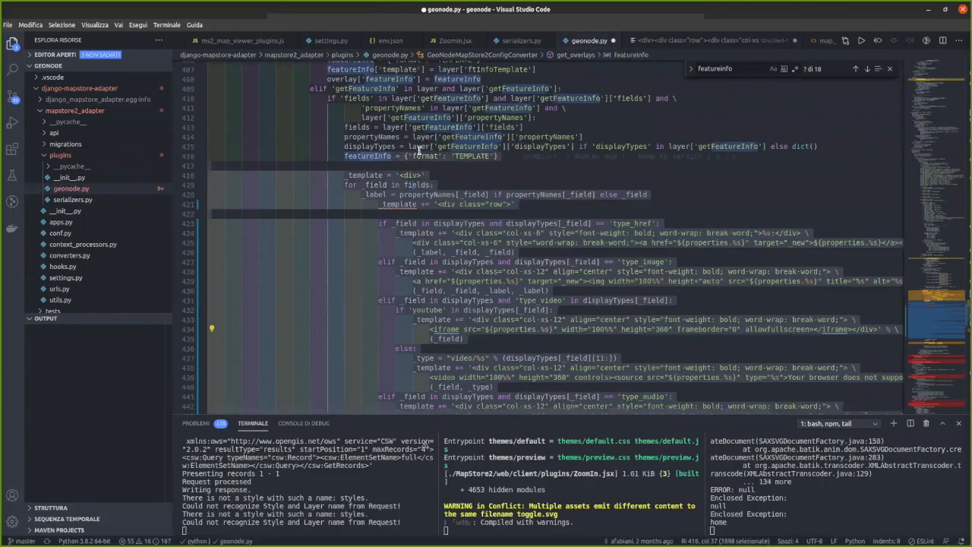
click(439, 185)
scroll(393, 121, up, 2)
scroll(394, 122, up, 9)
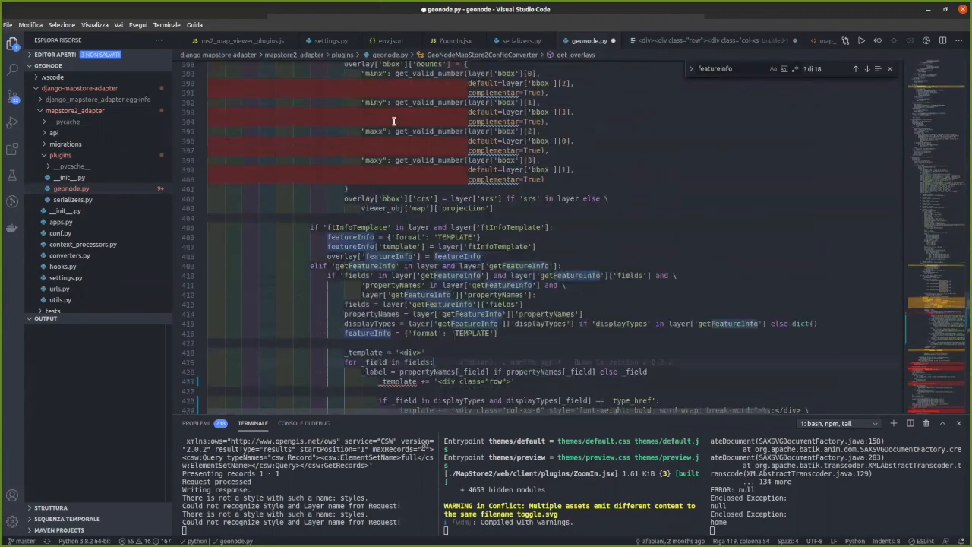
scroll(393, 122, down, 10)
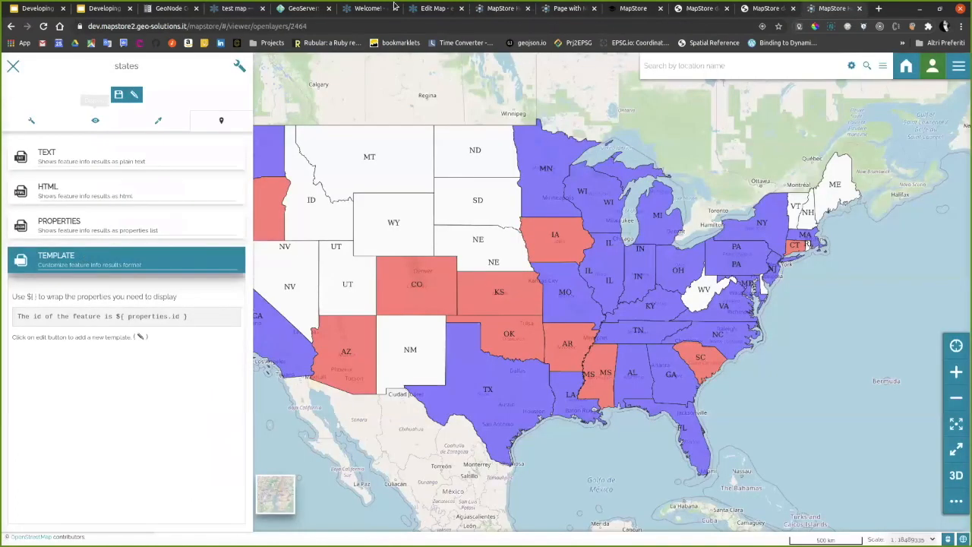
- Return to the Edit Map page in the browser and examine layer 7's featureInfo template in the logged configuration
click(372, 9)
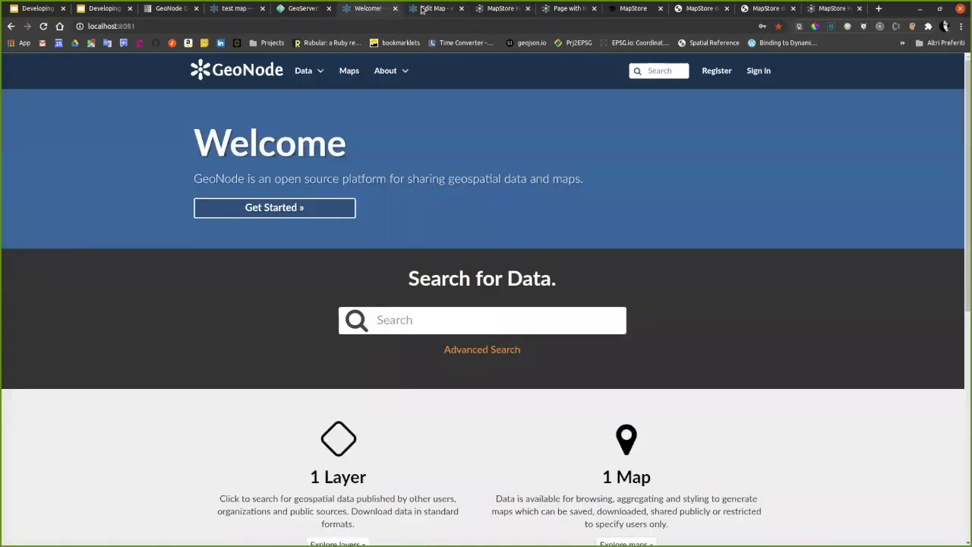
click(421, 9)
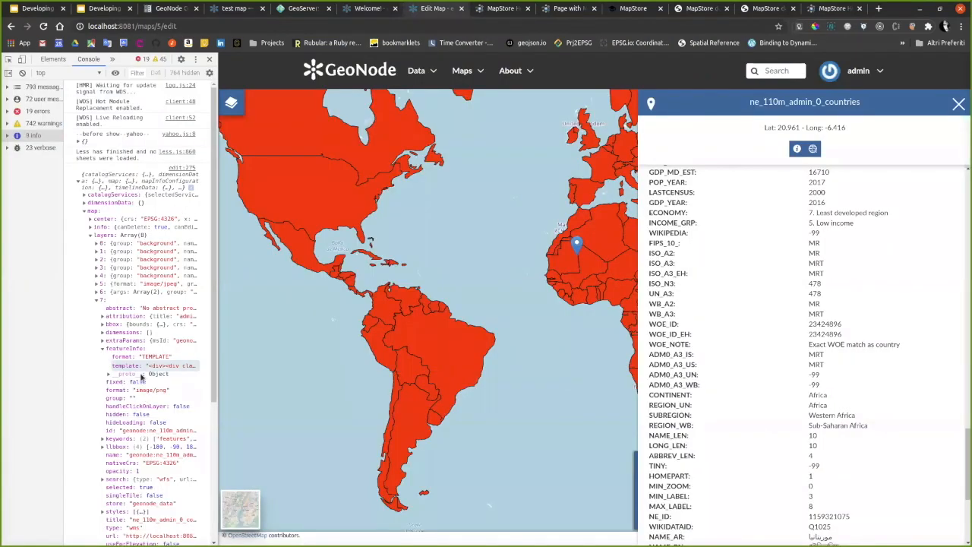
scroll(141, 377, down, 2)
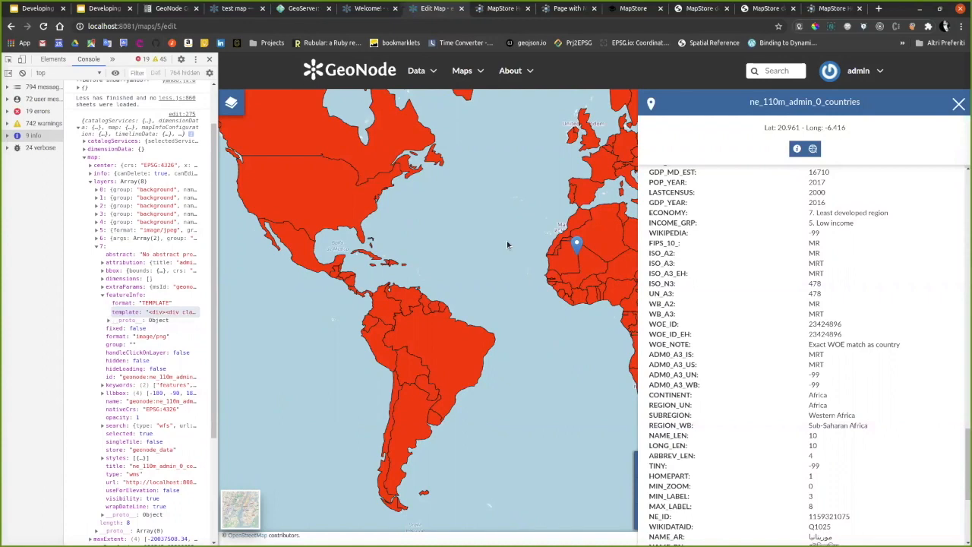
- Widen the developer tools and inspect the markup of the ECONOMY row in the feature info results
drag(216, 314, 317, 296)
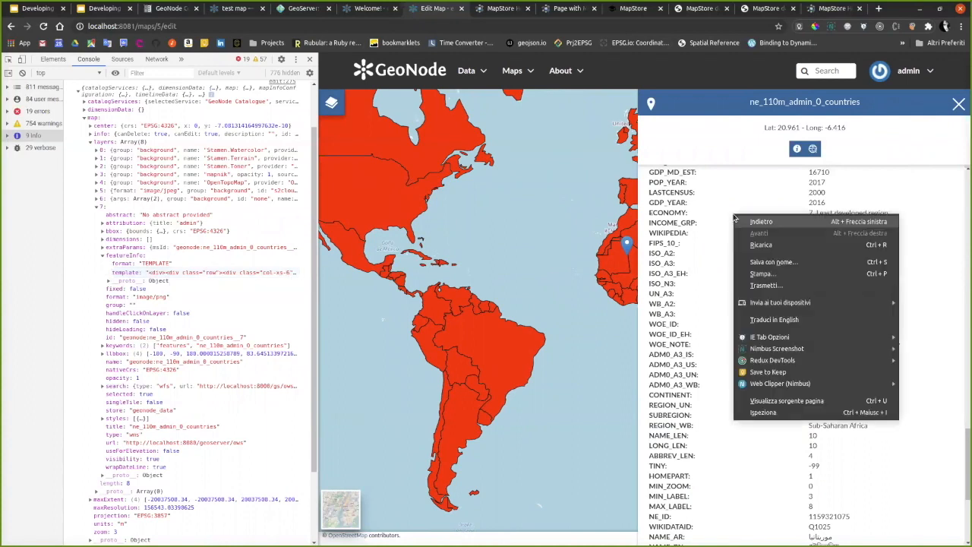
click(783, 413)
scroll(221, 217, up, 10)
scroll(190, 315, up, 1)
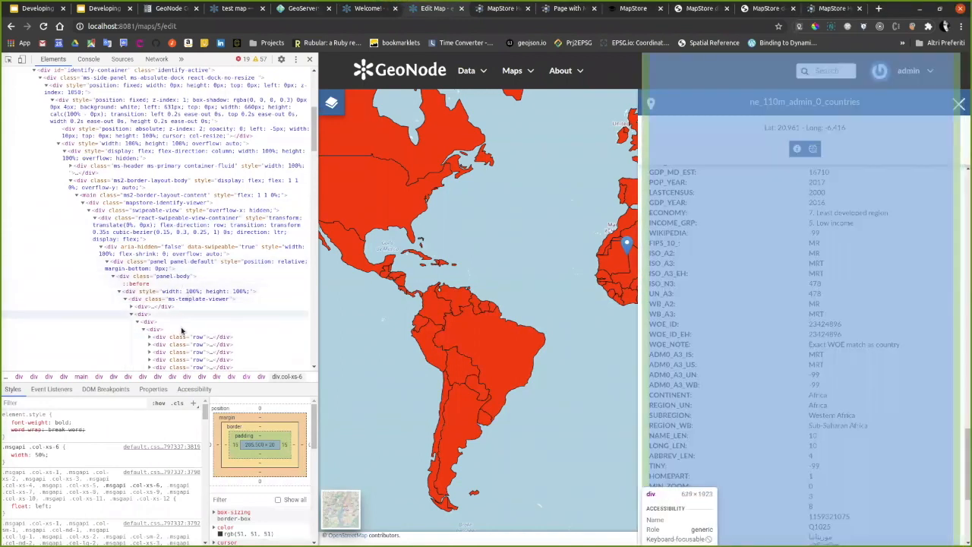
scroll(184, 340, down, 7)
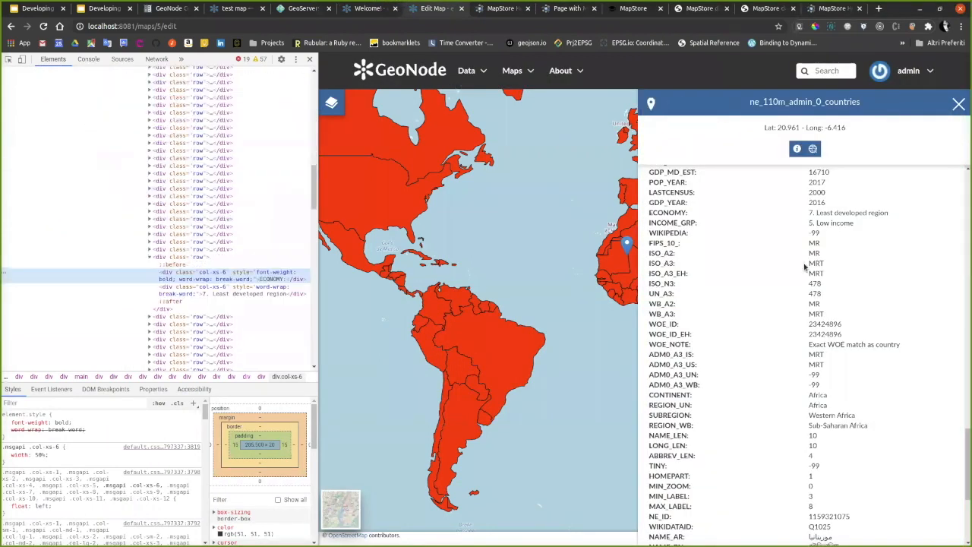
scroll(687, 269, up, 5)
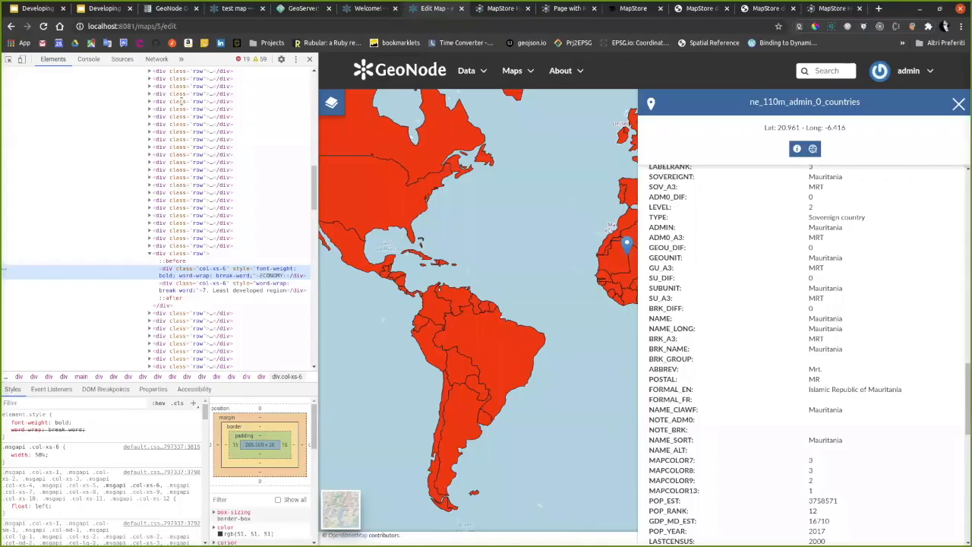
- Switch to Visual Studio Code, highlight the row div on line 421 of geonode.py and review the surrounding featureInfo code
key(alt+Tab)
drag(438, 205, 511, 204)
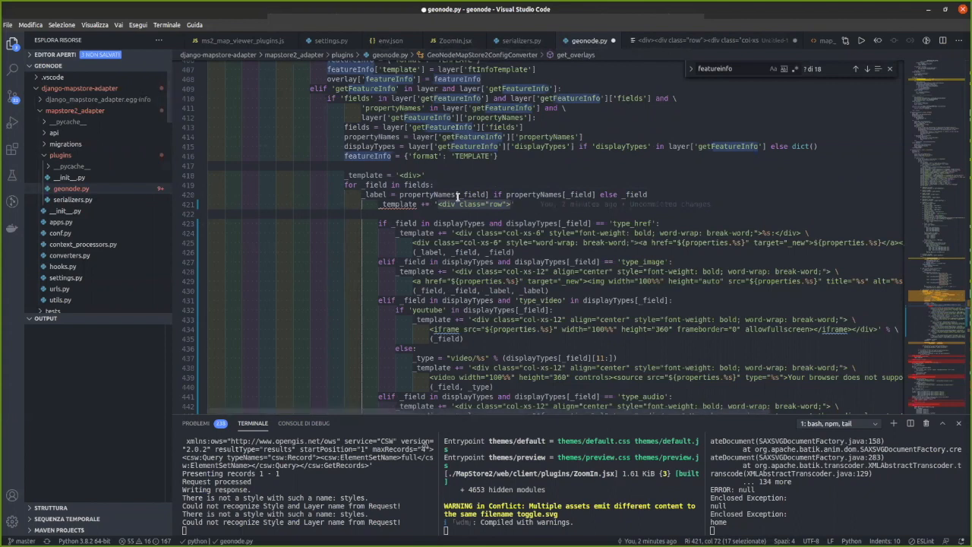
scroll(583, 112, up, 15)
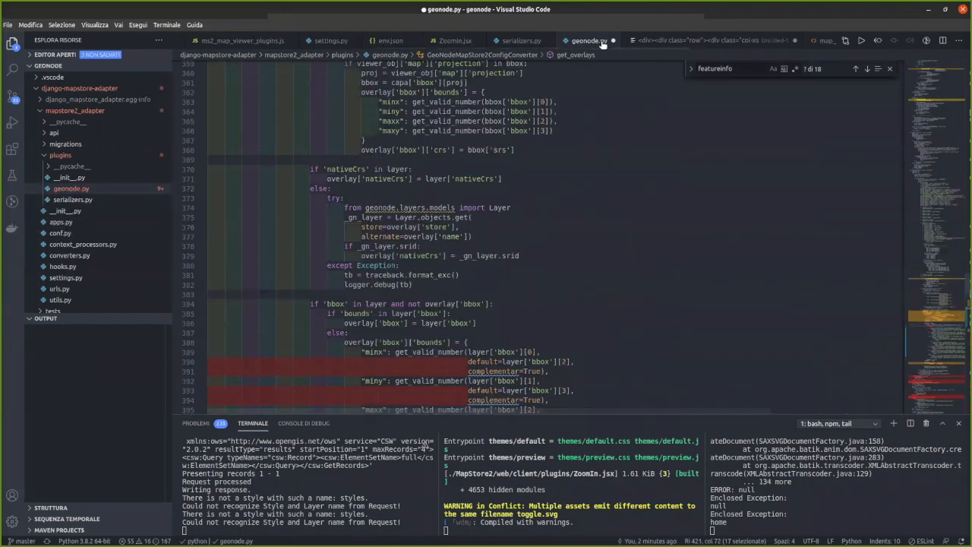
scroll(488, 240, down, 4)
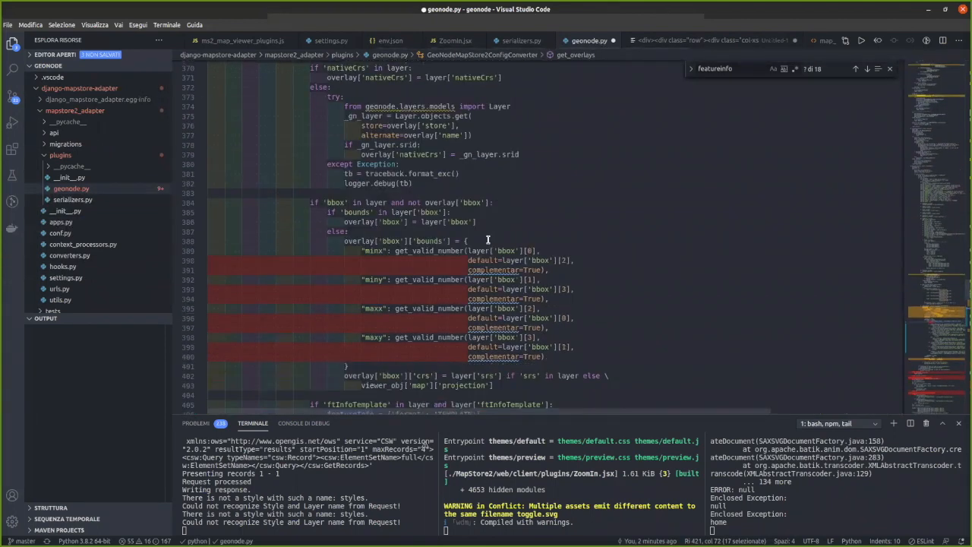
scroll(329, 298, down, 6)
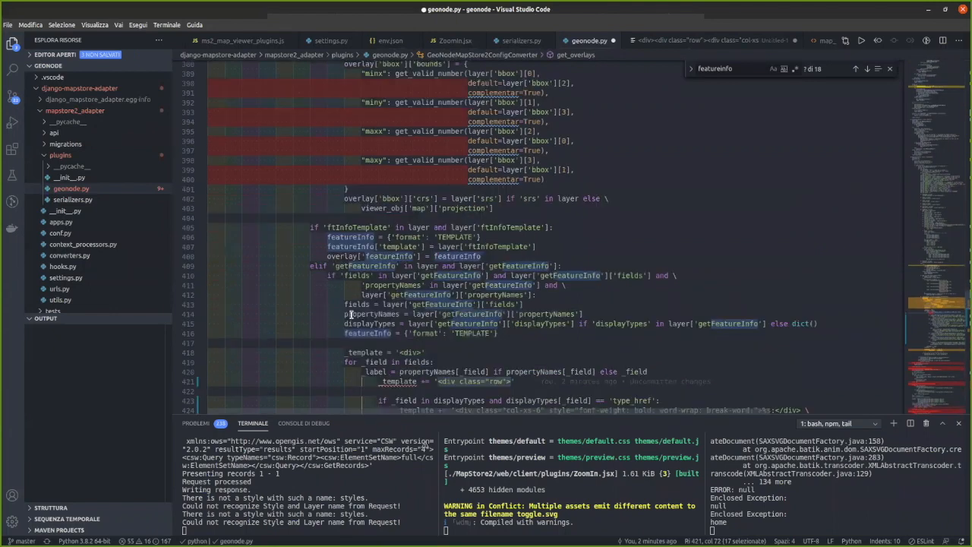
scroll(501, 308, down, 5)
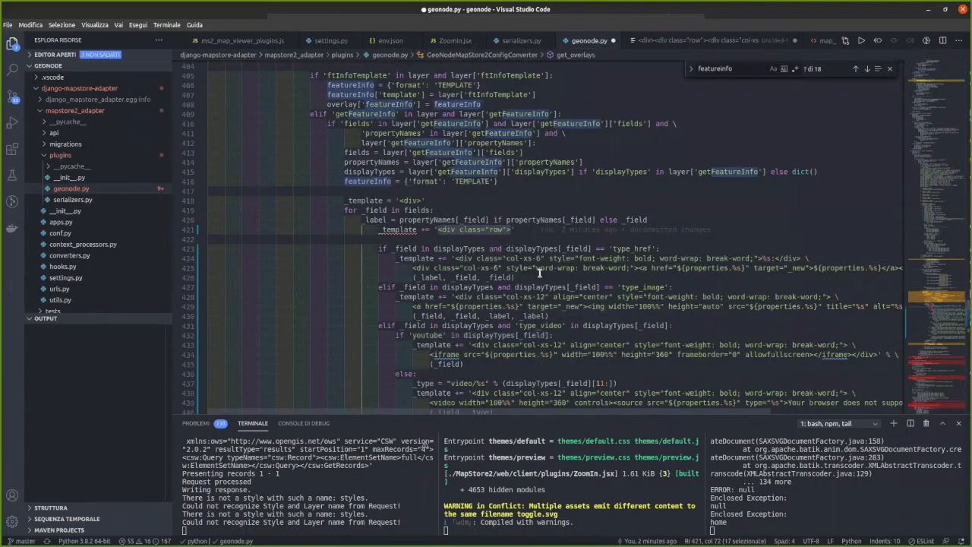
- Try adding the class THIS_IS_GEONODE_TEMPLATE to the row div on line 421, saving geonode.py with the line's current indentation
click(513, 229)
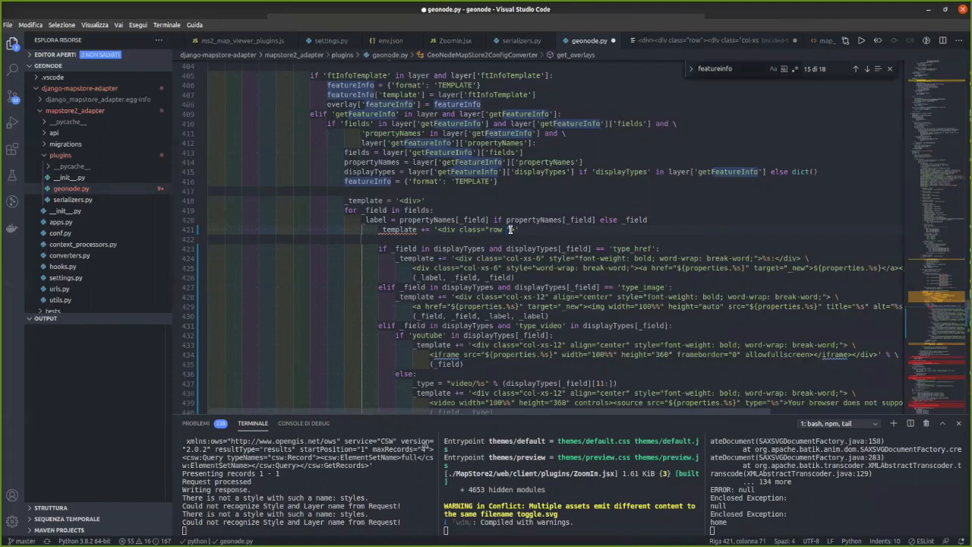
text(THIS_IS_GEONODE_T)
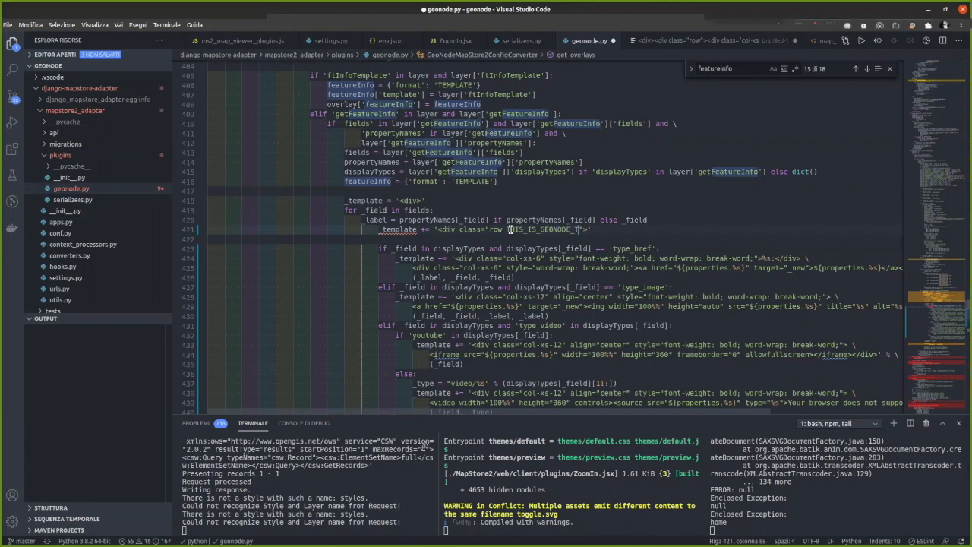
text(EMPLATE)
key(ctrl+s)
key(Down)
double_click(545, 229)
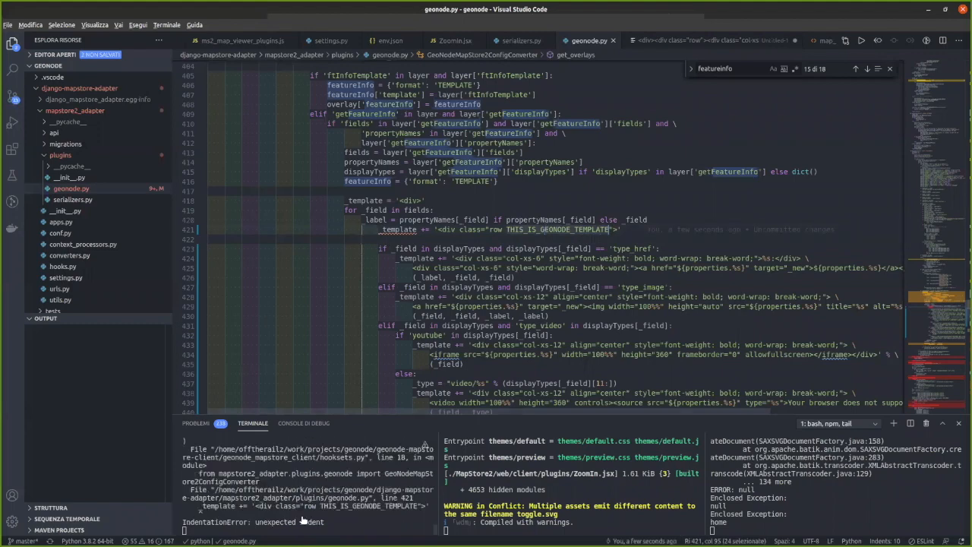
key(alt+Tab)
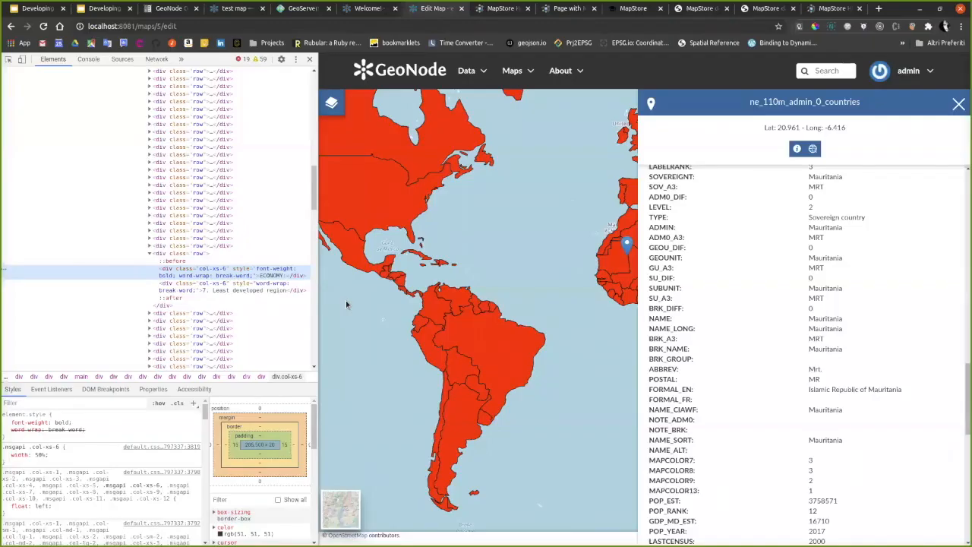
key(alt+Tab)
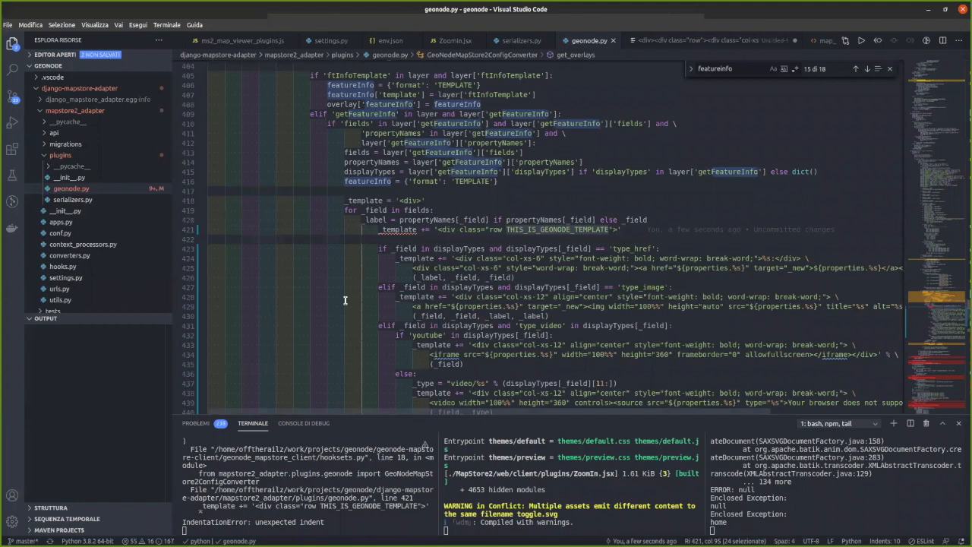
- Undo the edits back to the original indentation, add THIS_IS_GEONODE_TEMPLATE to line 421's row class again and save geonode.py
click(382, 229)
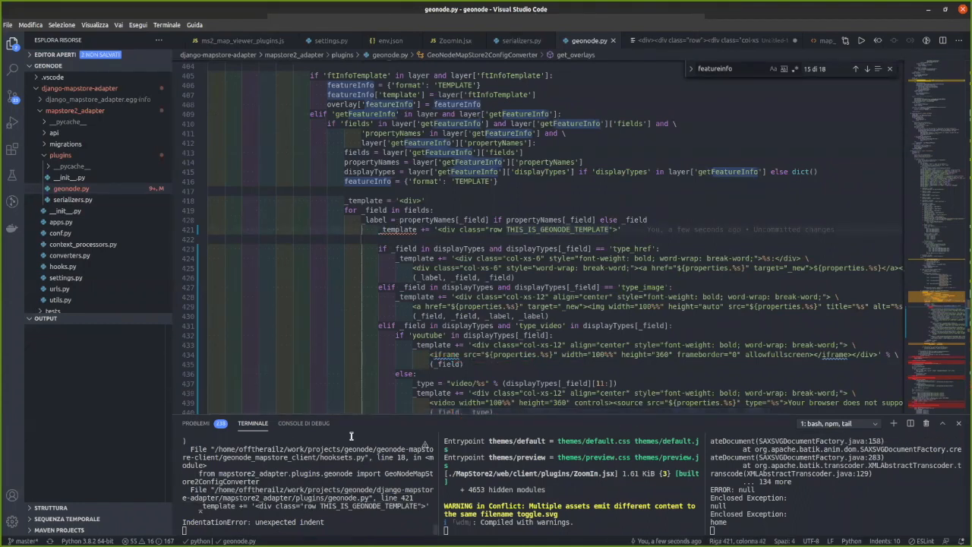
key(ctrl+z)
key(ctrl+z)
click(482, 228)
text(THIS_IS_)
text(GEO)
text(NODE_TEMPLAT)
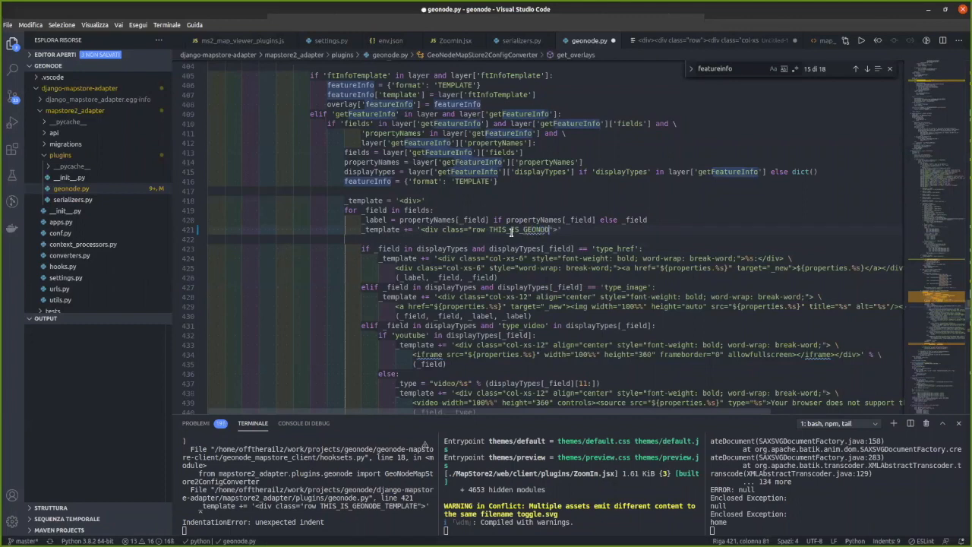
text(E)
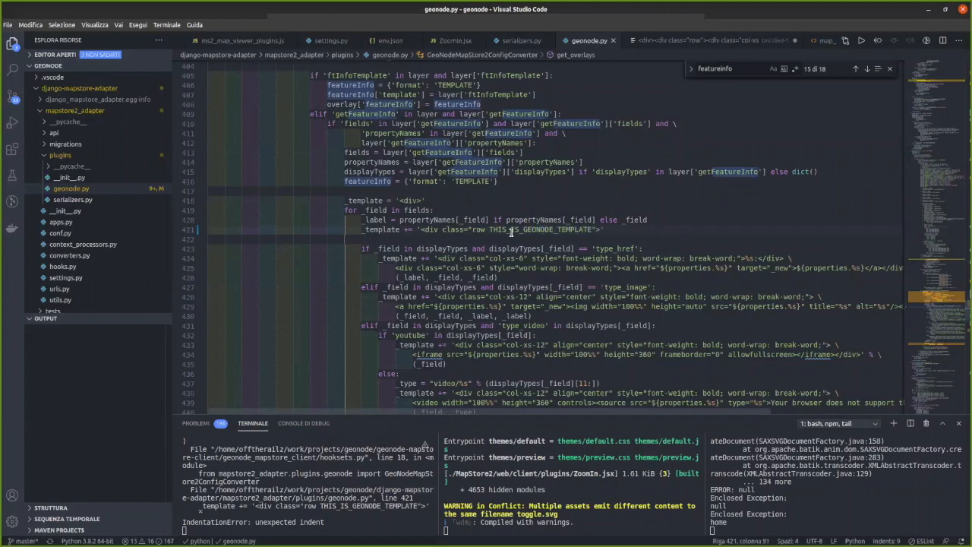
double_click(511, 231)
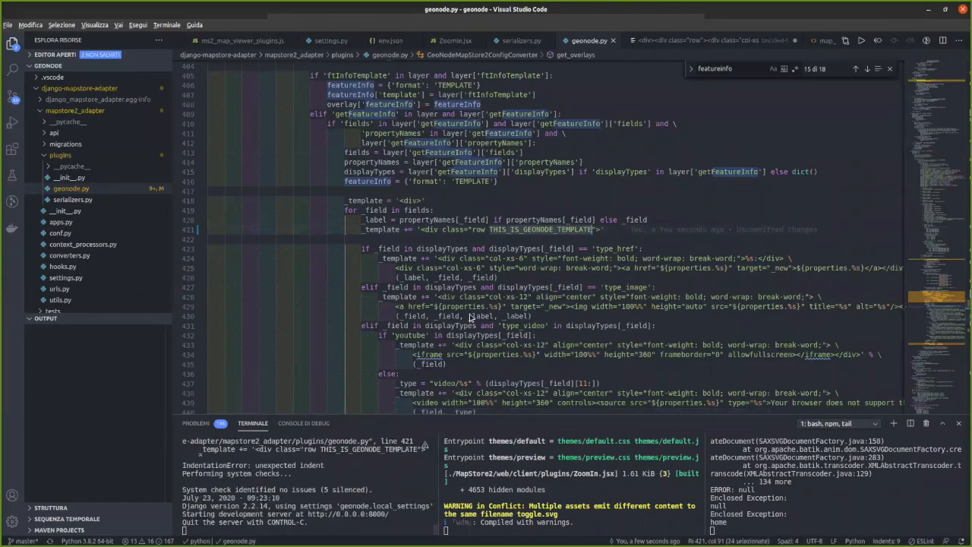
- Switch to the browser, reload the Edit Map page, resume the paused script and query a West African country on the map
key(alt+Tab)
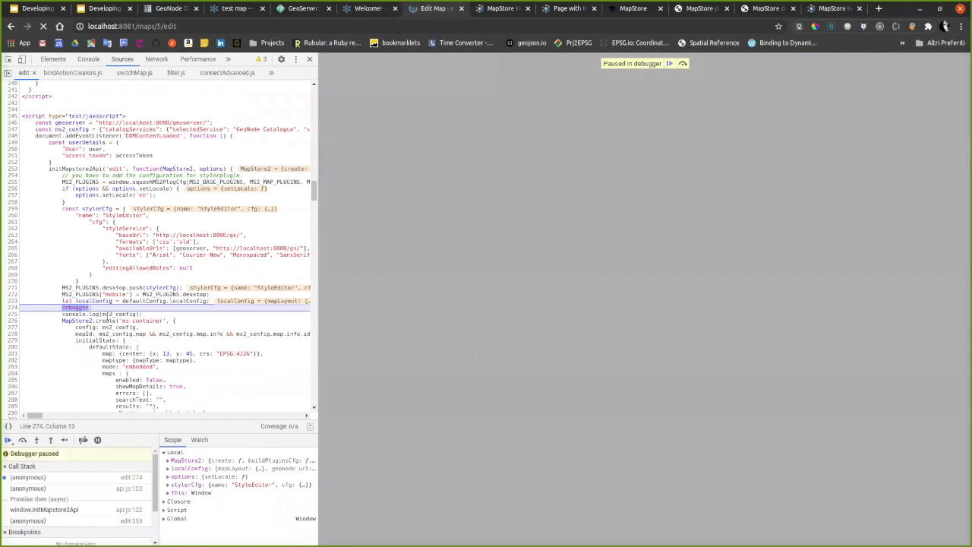
click(669, 63)
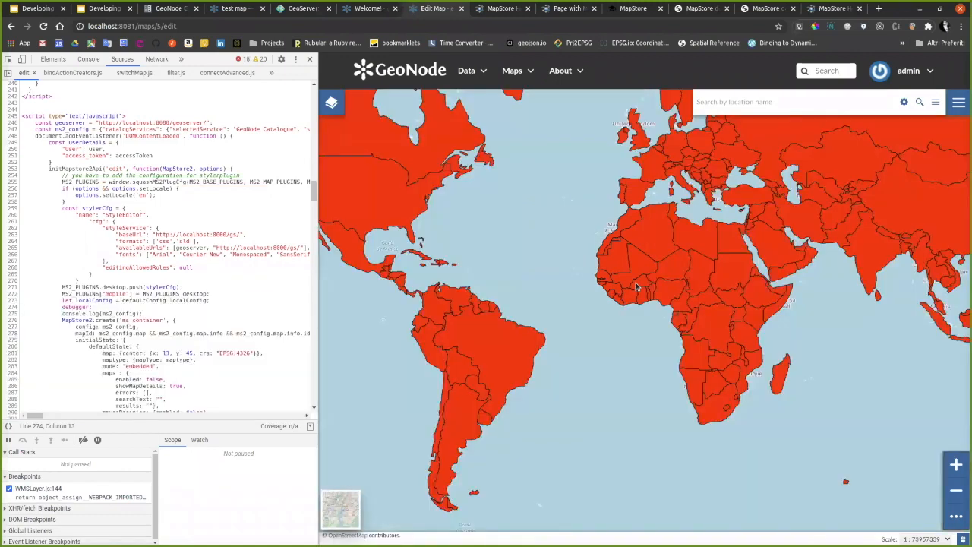
click(637, 286)
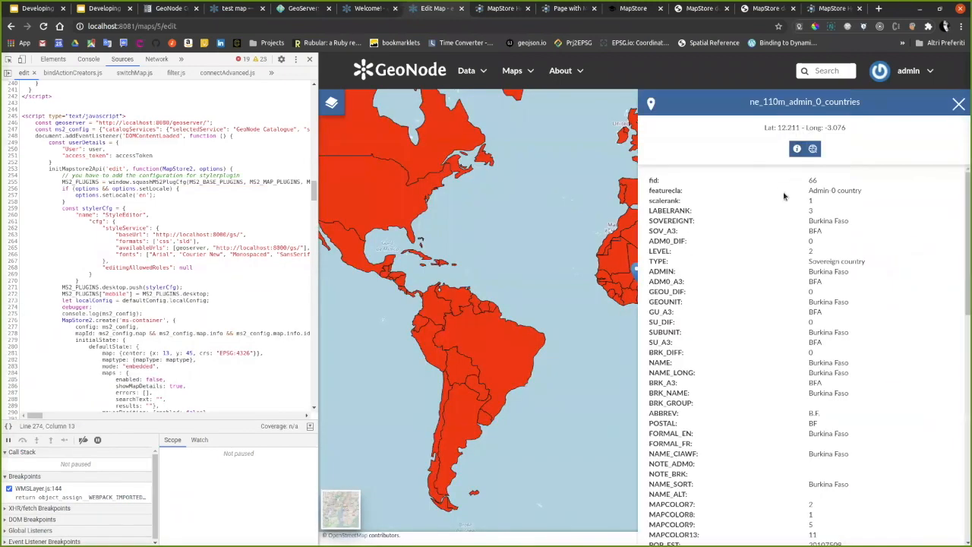
- Inspect the featurecla row of the results, search the page markup for THIS_IS_GEONODE_TEMPLATE and select the scalerank row's div
right_click(781, 191)
click(810, 387)
key(Return)
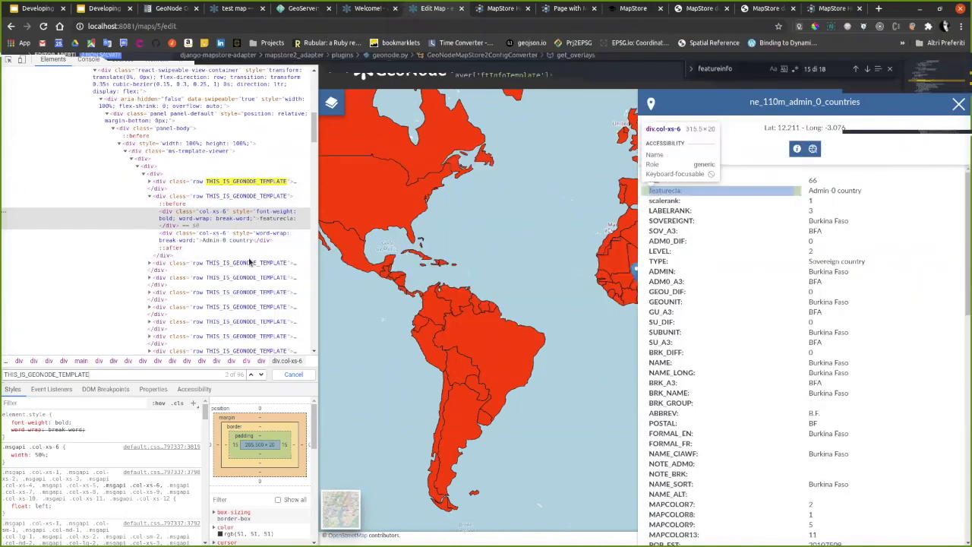
click(250, 263)
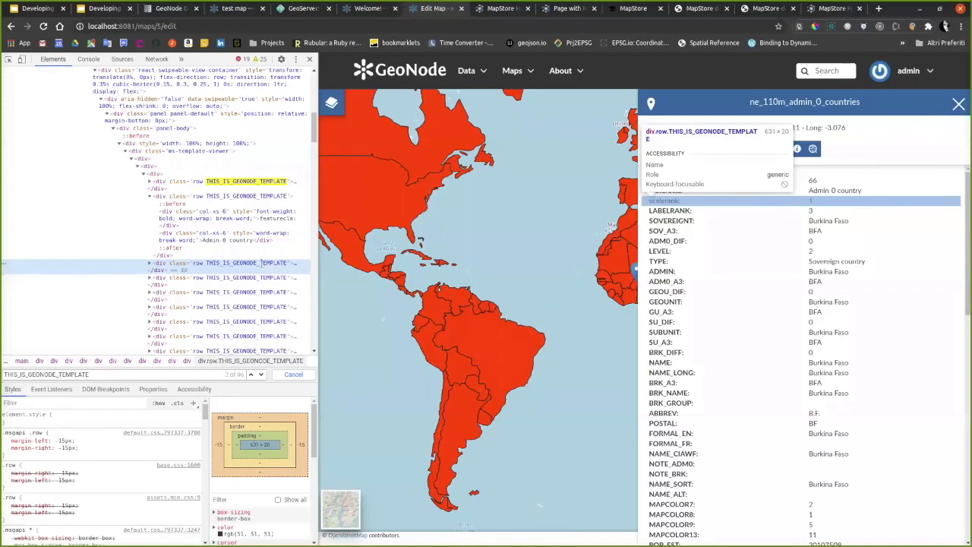
- Return to geonode.py in Visual Studio Code and remove THIS_IS_GEONODE_TEMPLATE from the row div's class on line 421
key(alt+Tab)
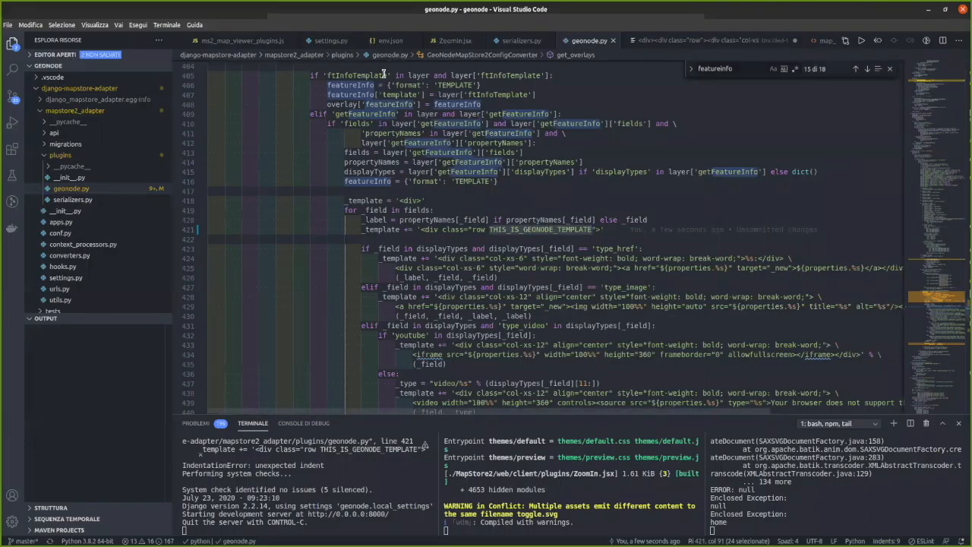
scroll(422, 297, down, 4)
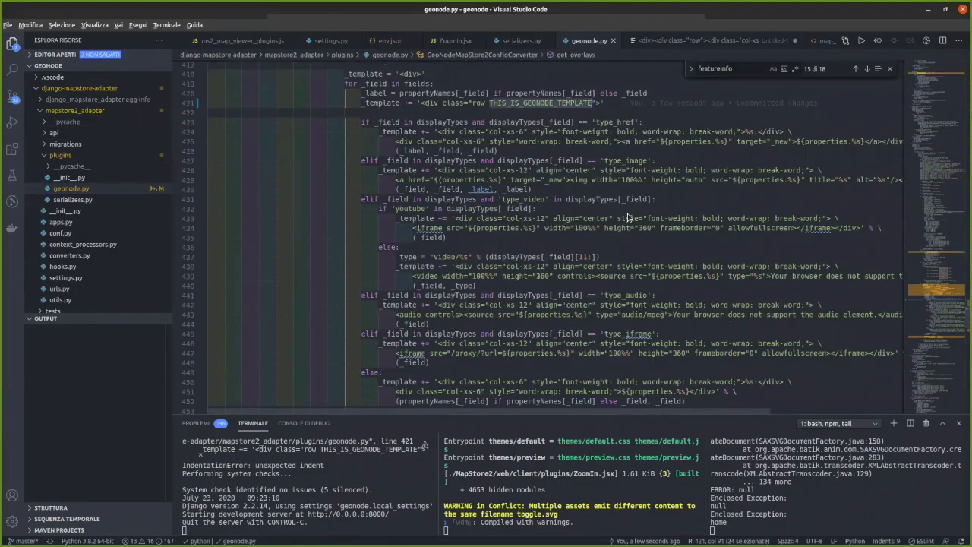
key(alt+Tab)
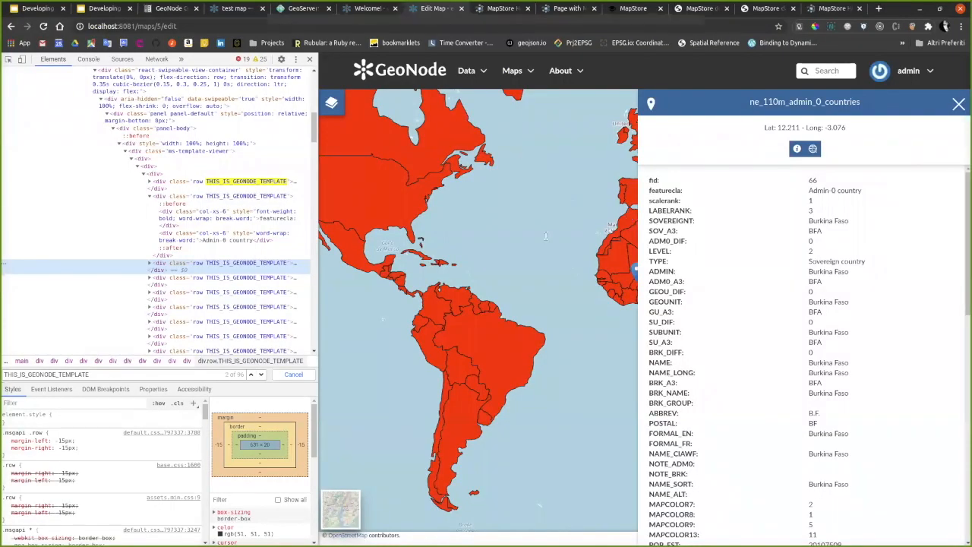
key(alt+Tab)
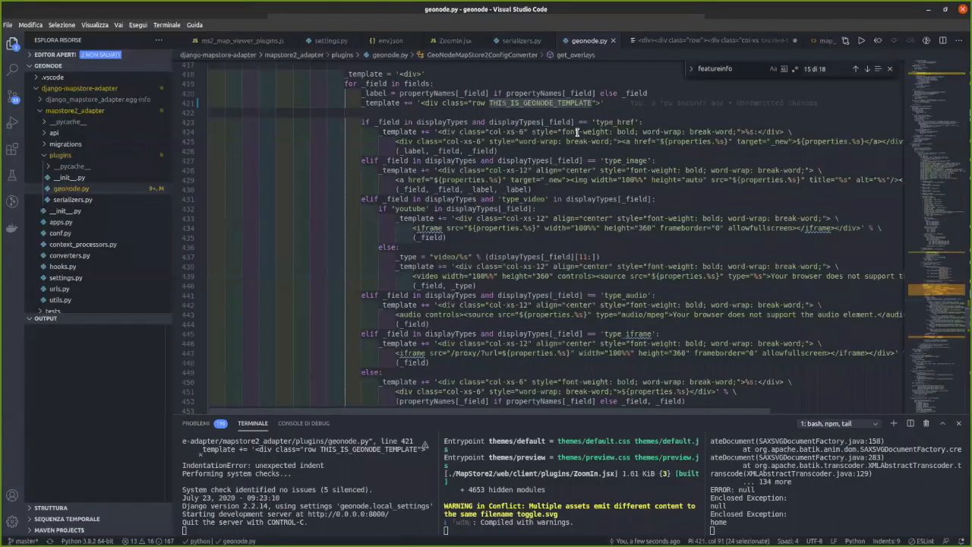
click(594, 102)
key(BackSpace)
key(BackSpace)
key(BackSpace)
key(BackSpace)
key(BackSpace)
key(BackSpace)
key(BackSpace)
key(BackSpace)
key(BackSpace)
key(BackSpace)
key(BackSpace)
key(BackSpace)
key(BackSpace)
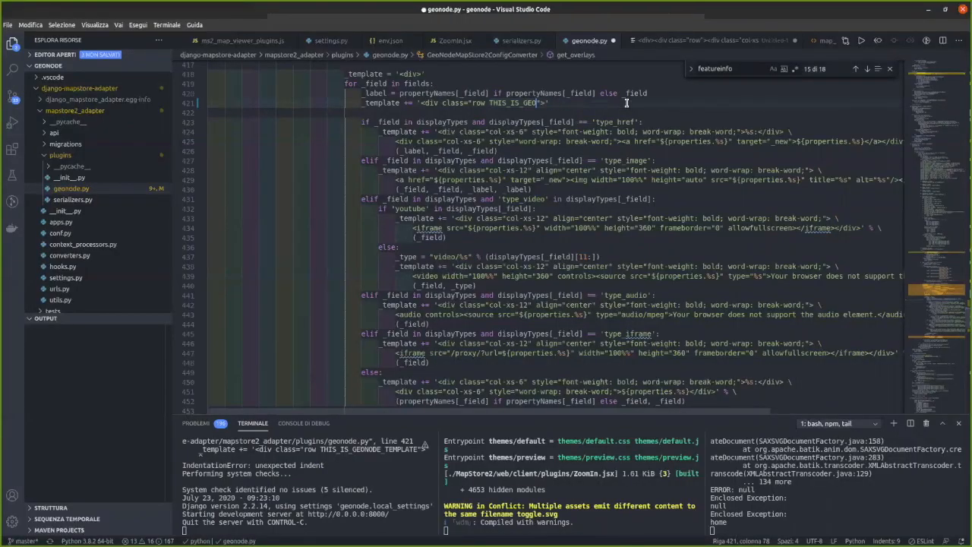
key(BackSpace)
key(BackSpace)
key(BackSpace)
key(BackSpace)
key(BackSpace)
key(BackSpace)
key(BackSpace)
key(BackSpace)
key(BackSpace)
key(BackSpace)
key(BackSpace)
key(BackSpace)
text(<)
key(BackSpace)
- Review the ftInfoTemplate condition and the template-building code for each display type, comparing them with the feature info rows in the browser
scroll(499, 177, up, 4)
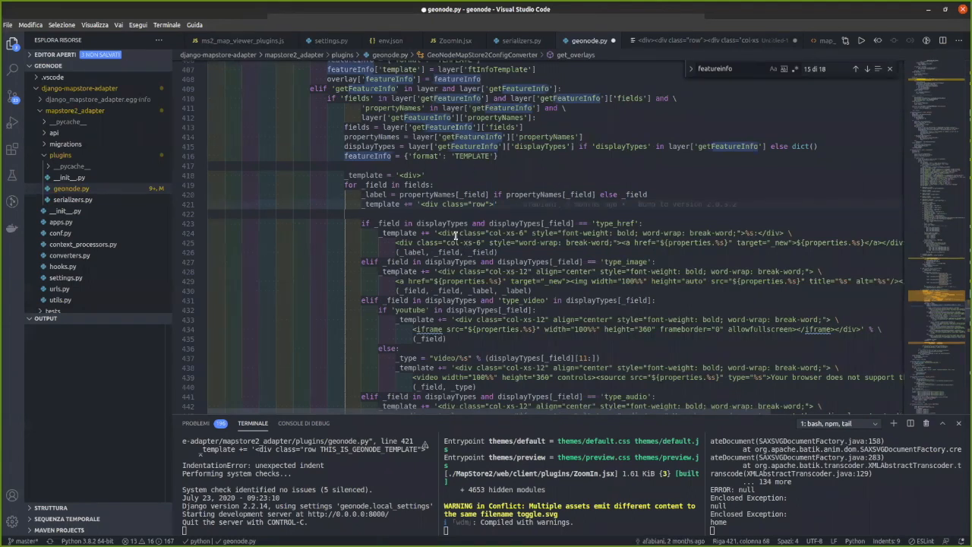
scroll(456, 237, down, 3)
scroll(454, 236, up, 3)
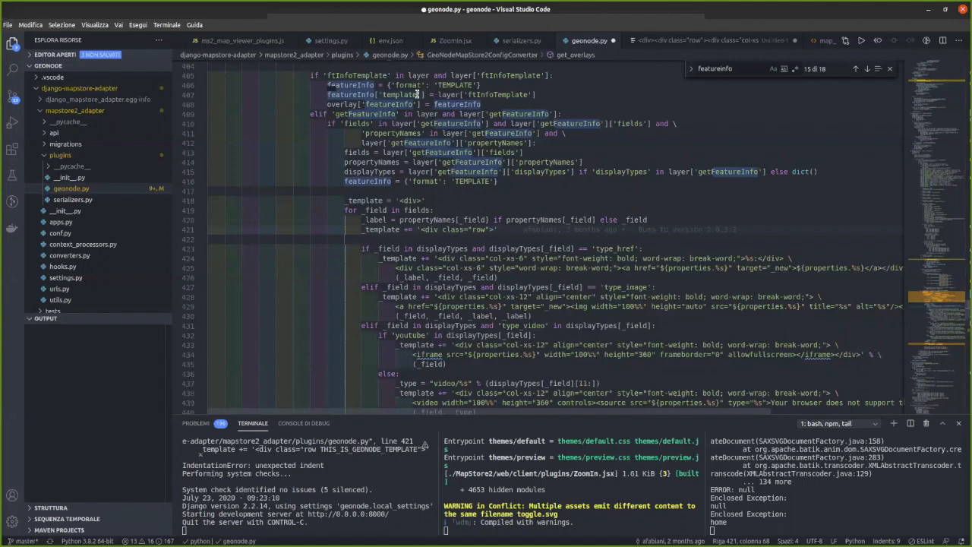
click(342, 201)
scroll(342, 200, down, 8)
scroll(341, 201, up, 3)
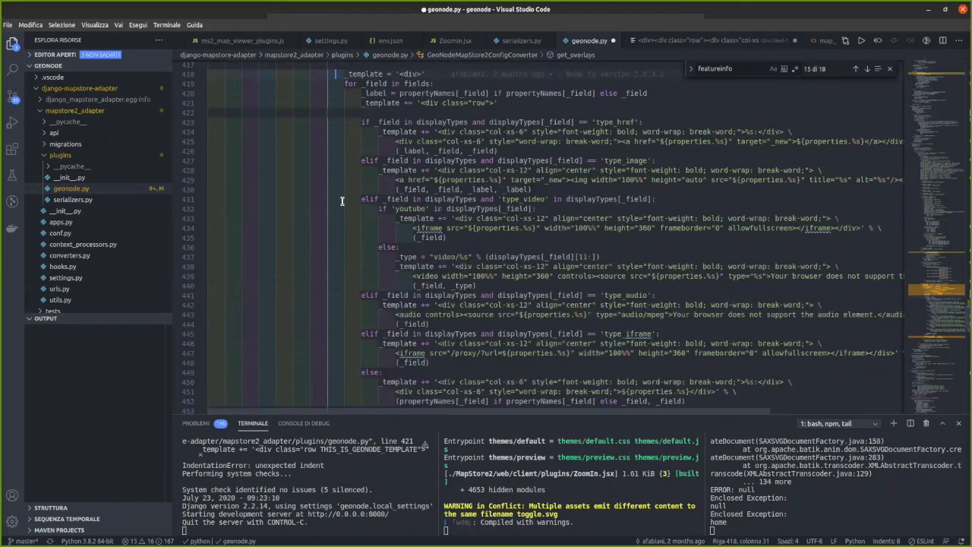
scroll(342, 201, up, 4)
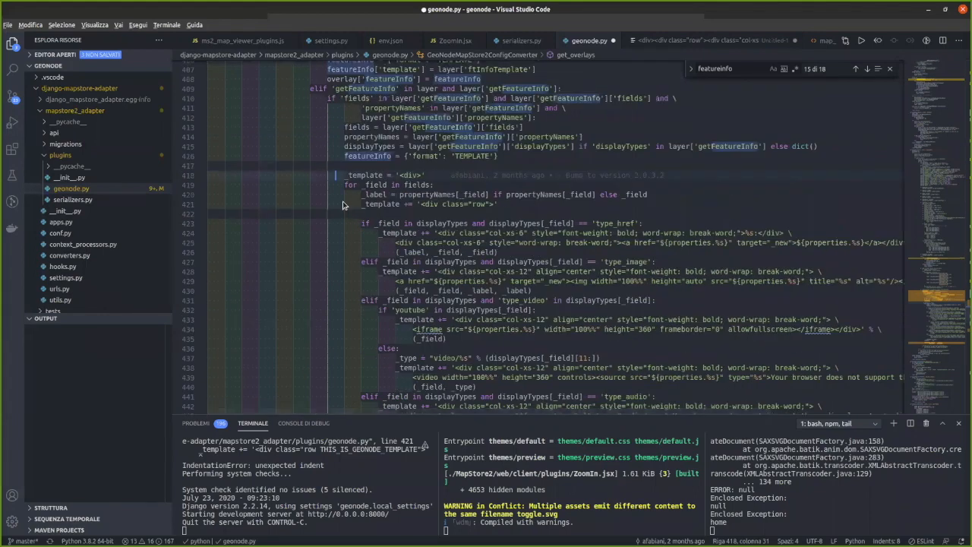
key(alt+Tab)
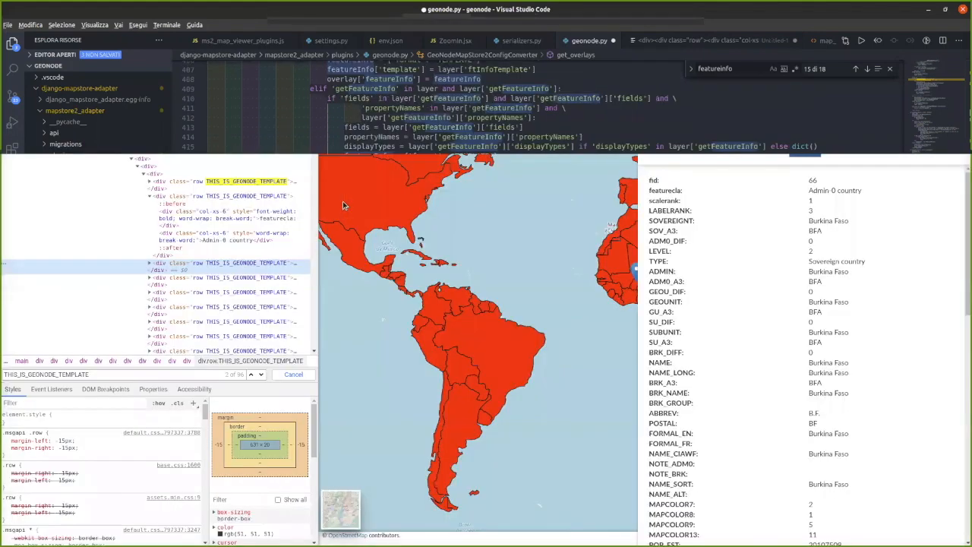
key(alt+Tab)
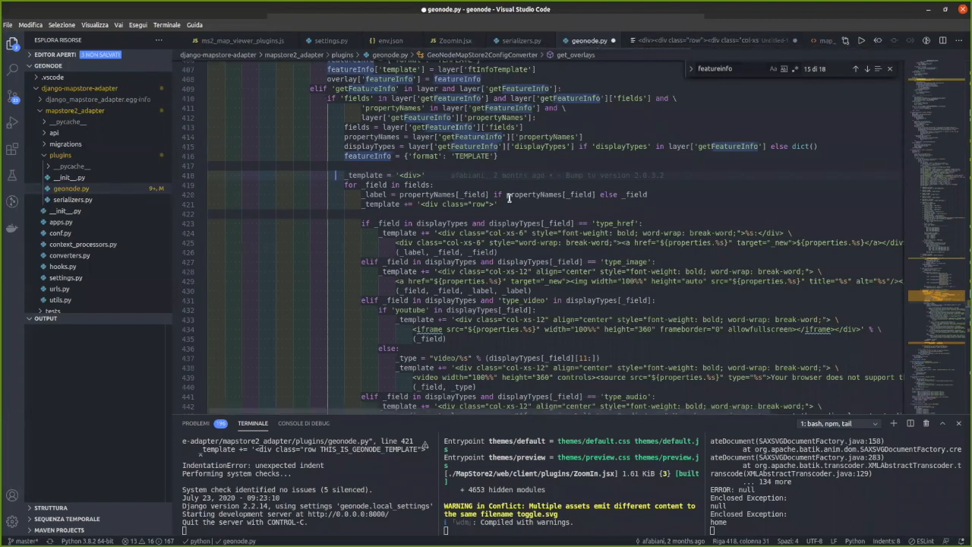
key(alt+Tab)
key(alt+Tab)
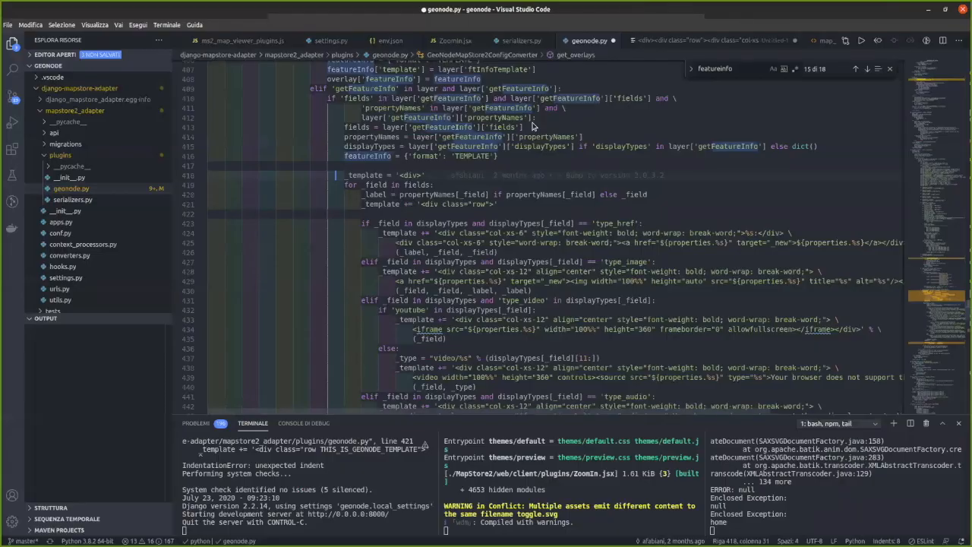
- Switch to the MapStore map in the browser, query Wyoming as text, and query Colorado with the states layer's feature info set to HTML
key(alt+Tab)
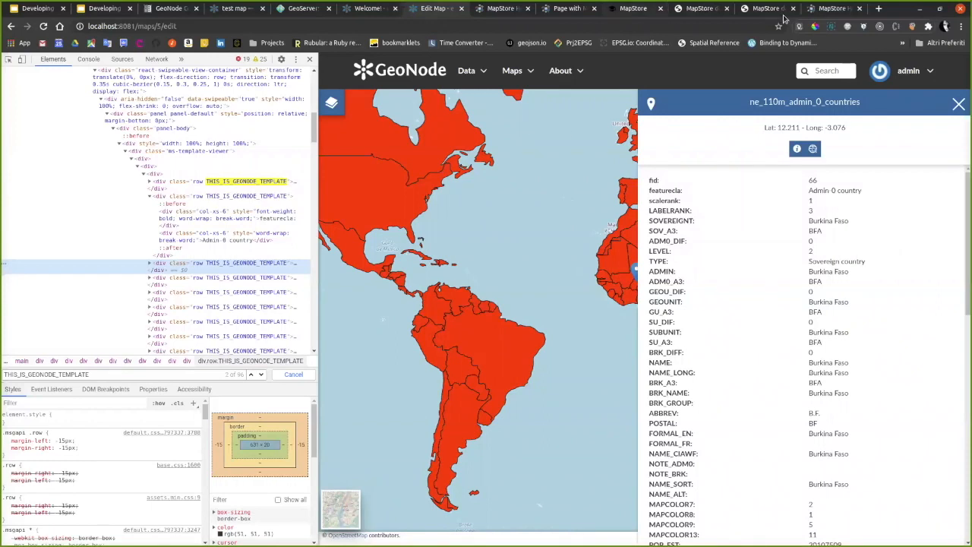
key(alt+Tab)
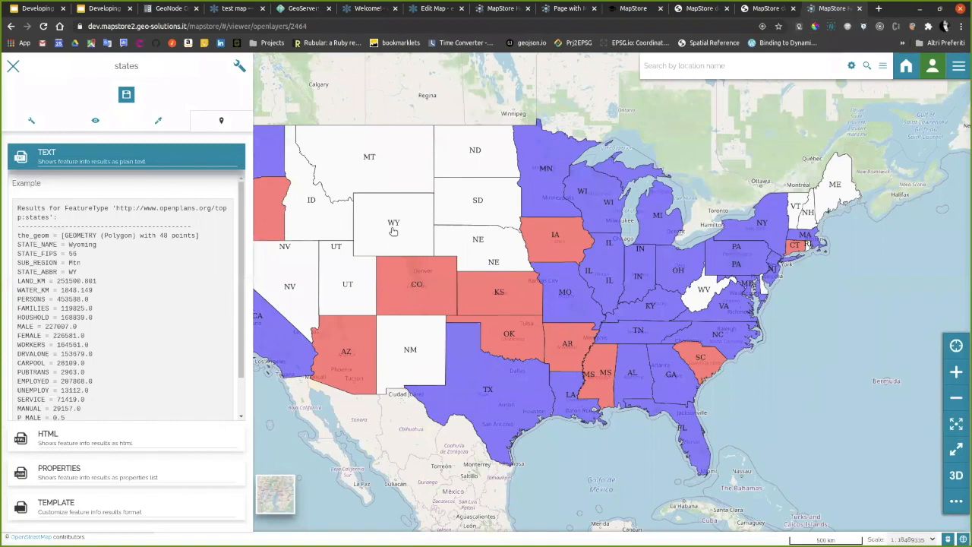
click(393, 227)
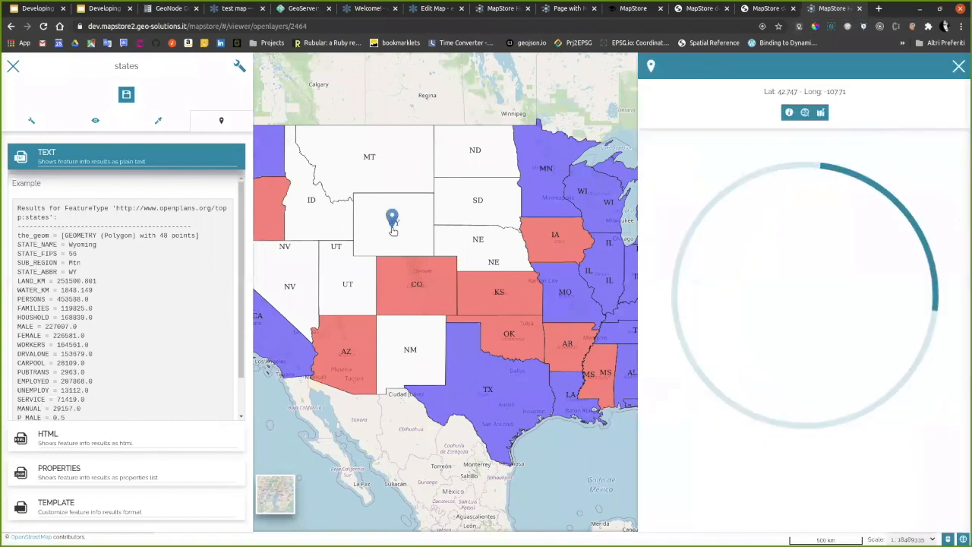
click(47, 437)
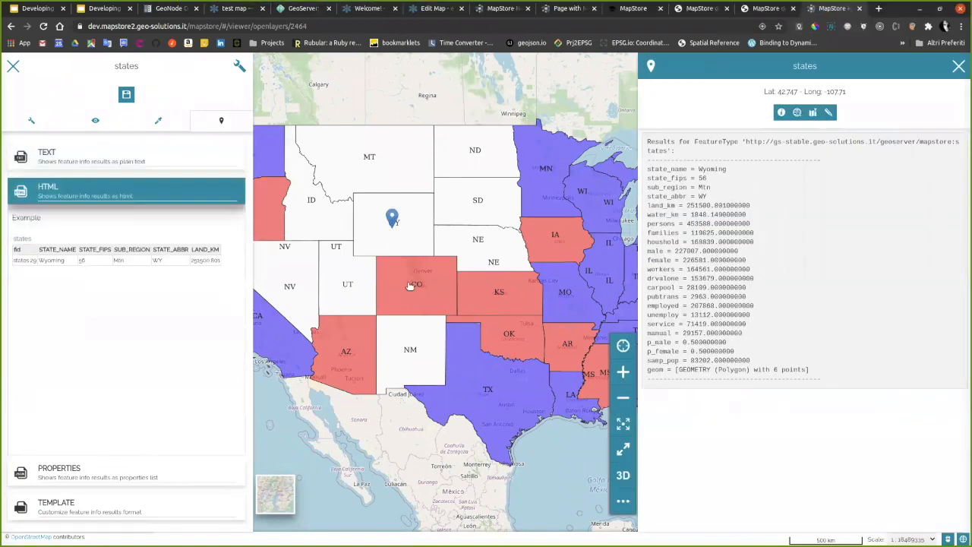
click(408, 278)
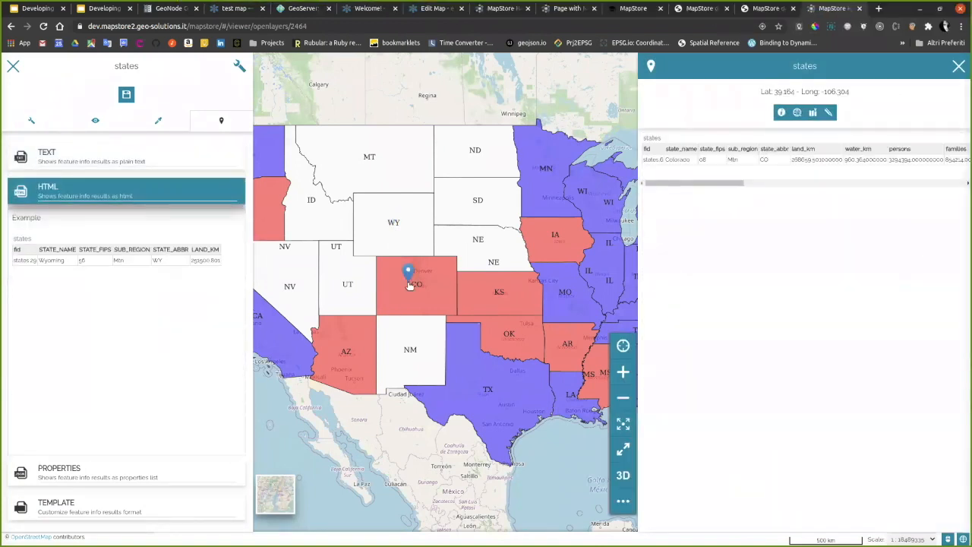
- Preview the Properties format, choose Template for the states layer, enter ${properties.STATE_NAME} in bold as the custom format, and query Colorado
click(85, 467)
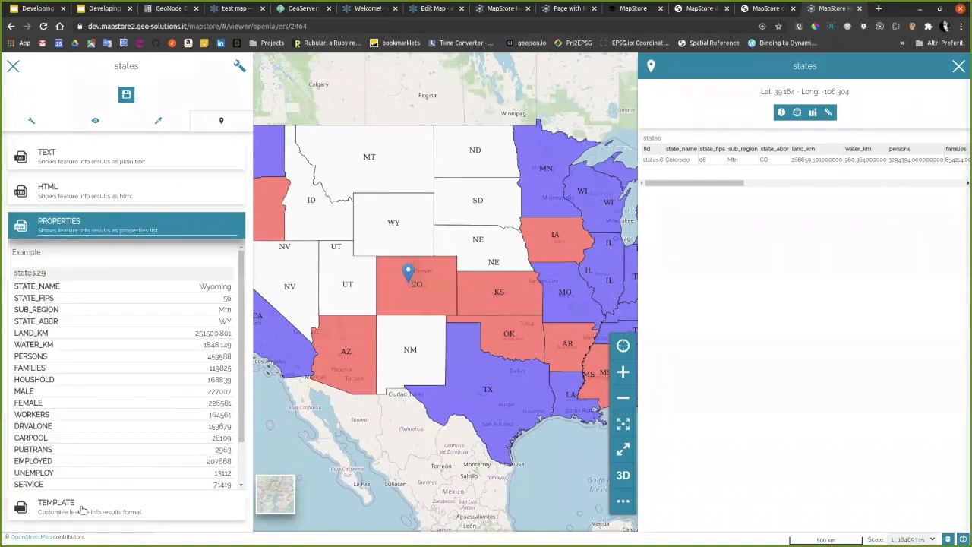
click(82, 510)
click(134, 94)
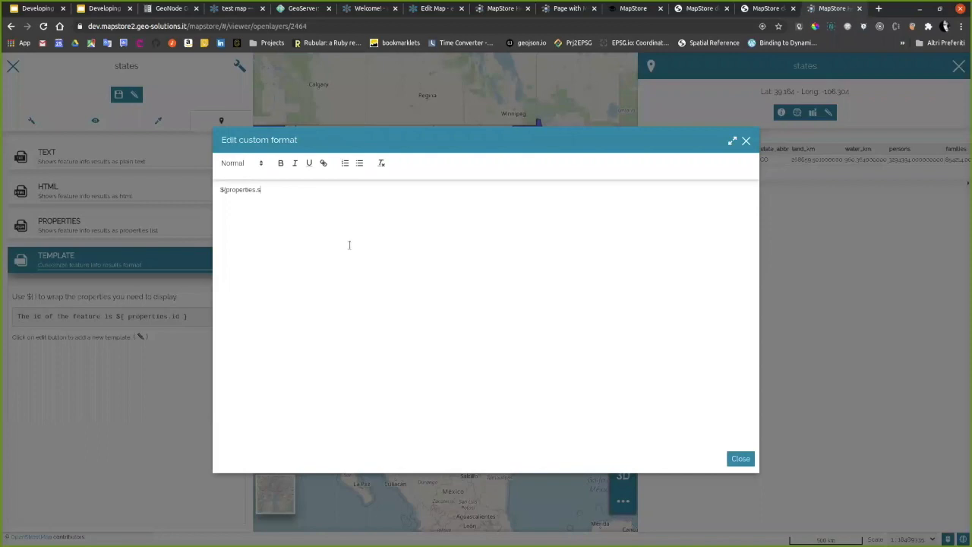
text(_NAME)
key(ctrl+a)
key(ctrl+b)
click(742, 459)
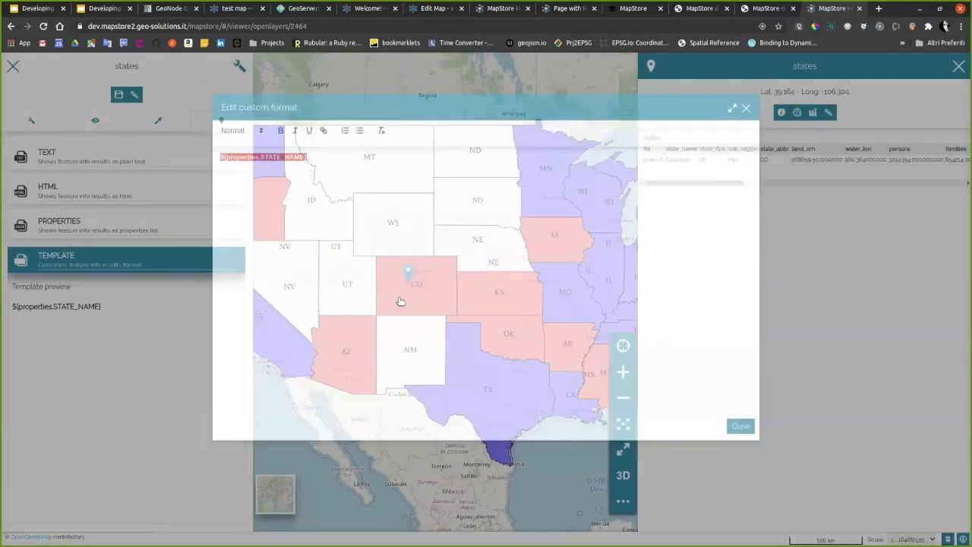
click(400, 300)
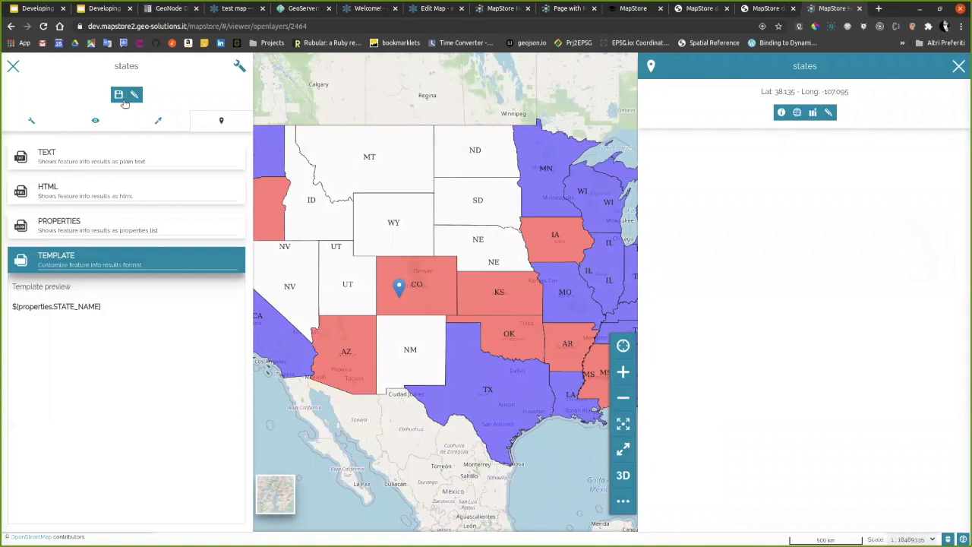
- Change the template's property to lowercase, ${properties.state_name}, and query Colorado again
click(128, 97)
double_click(291, 191)
text(stat)
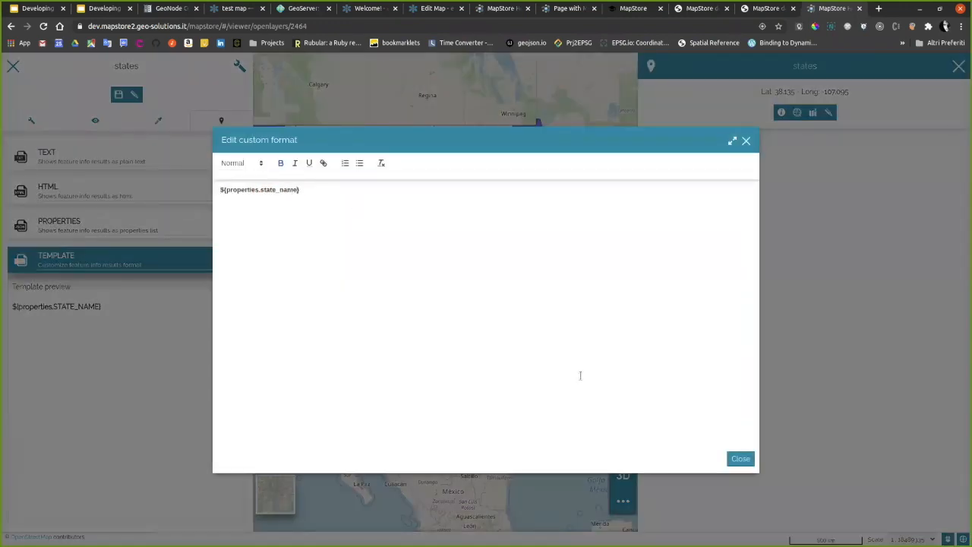
click(741, 458)
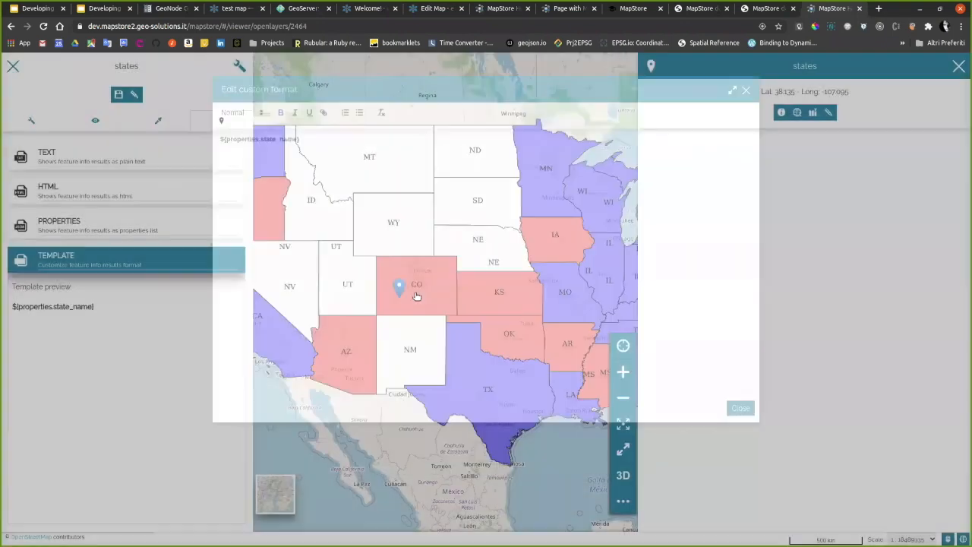
click(416, 292)
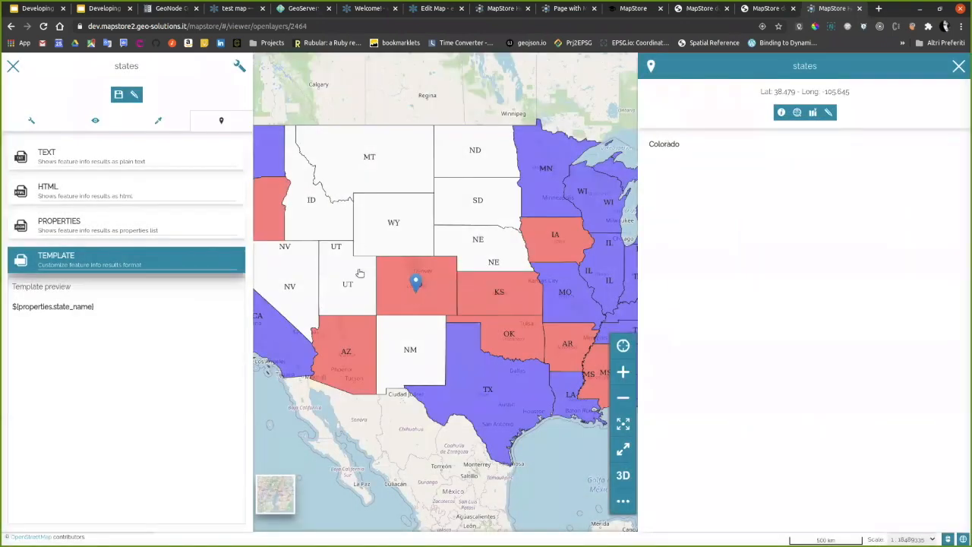
- Add the label "STATE NAME:" before ${properties.state_name} in the custom template and query Wyoming on the map
click(135, 95)
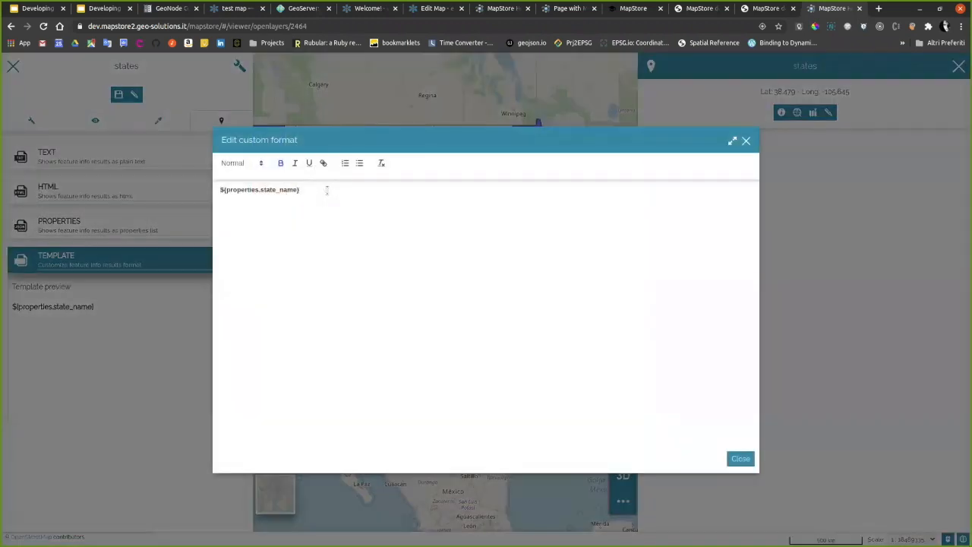
text(STATE B)
text(AM)
key(BackSpace)
key(BackSpace)
key(BackSpace)
key(BackSpace)
text(NAME:)
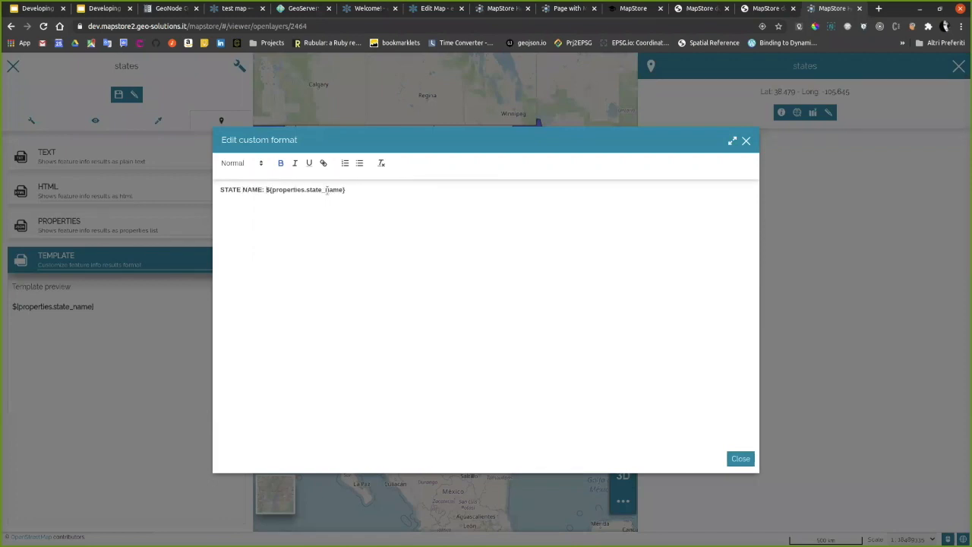
click(747, 458)
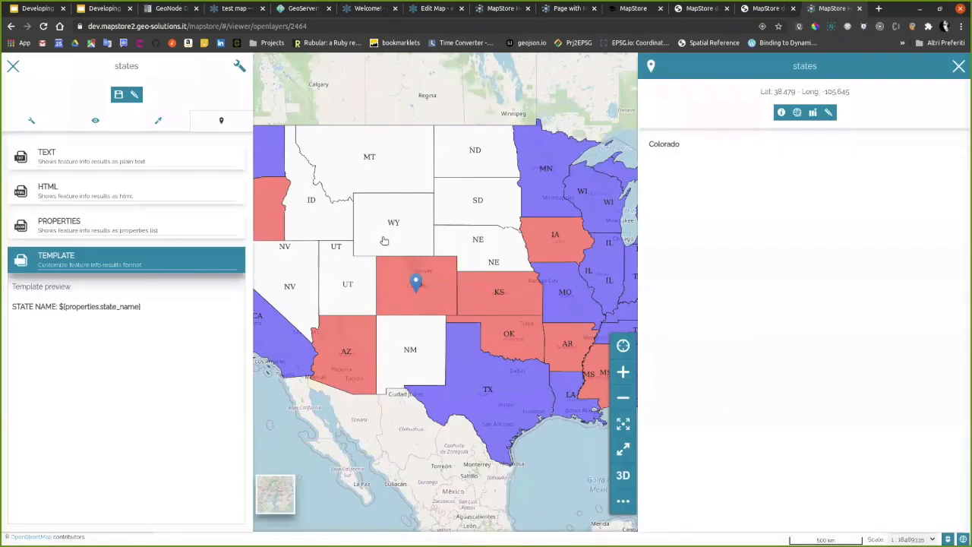
click(385, 237)
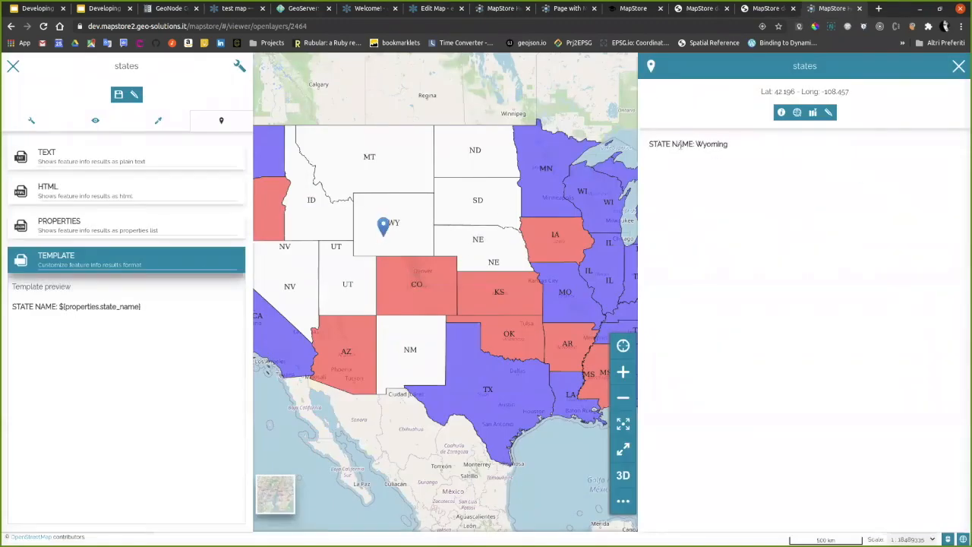
- Compare MapStore's custom template with the feature info rows on GeoNode's Edit Map page, and close the country's feature info panel
click(378, 8)
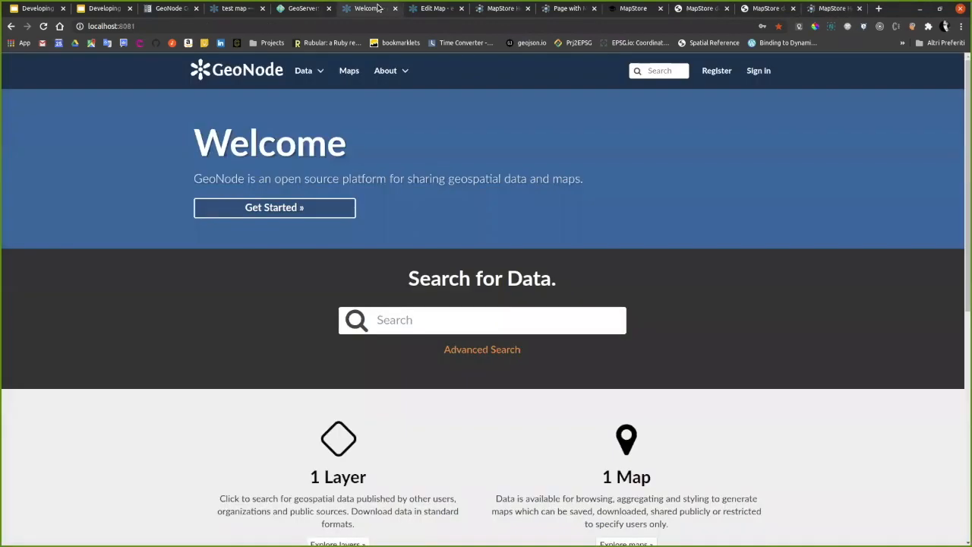
click(429, 8)
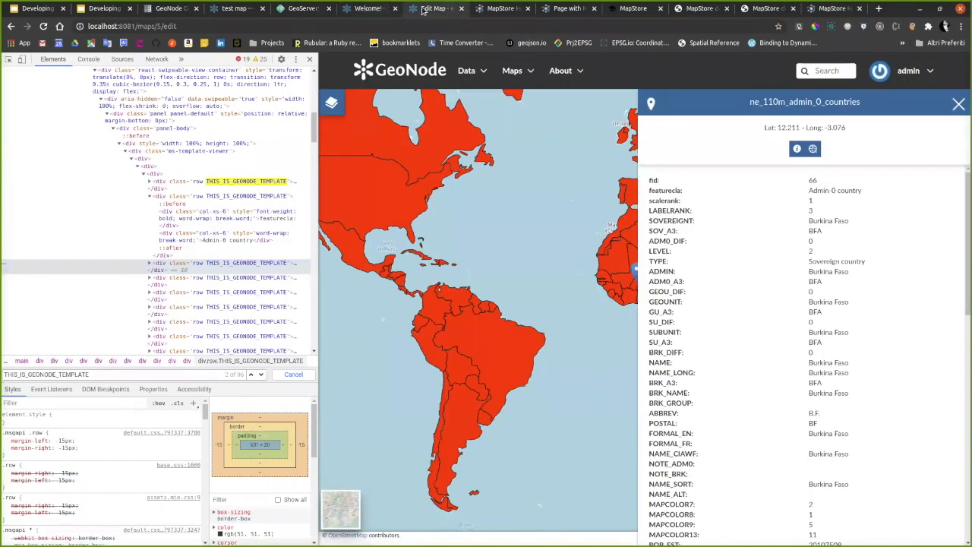
click(375, 9)
click(810, 9)
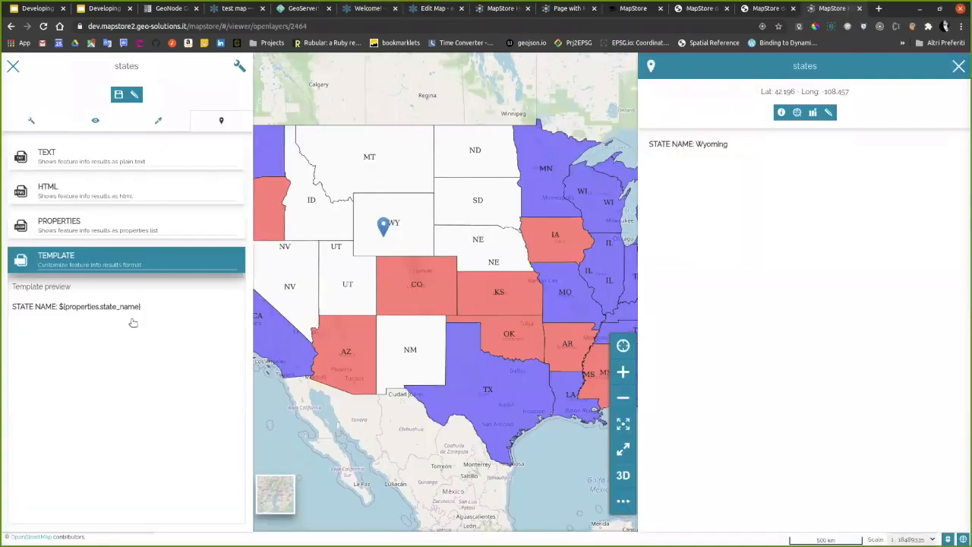
click(304, 8)
click(368, 9)
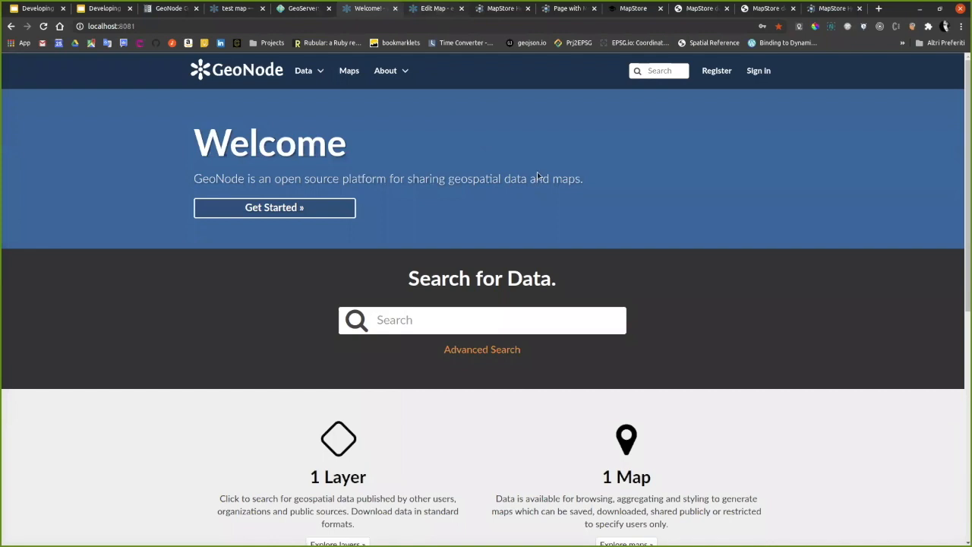
key(ctrl+Tab)
scroll(881, 342, down, 2)
scroll(877, 347, down, 3)
scroll(877, 347, up, 5)
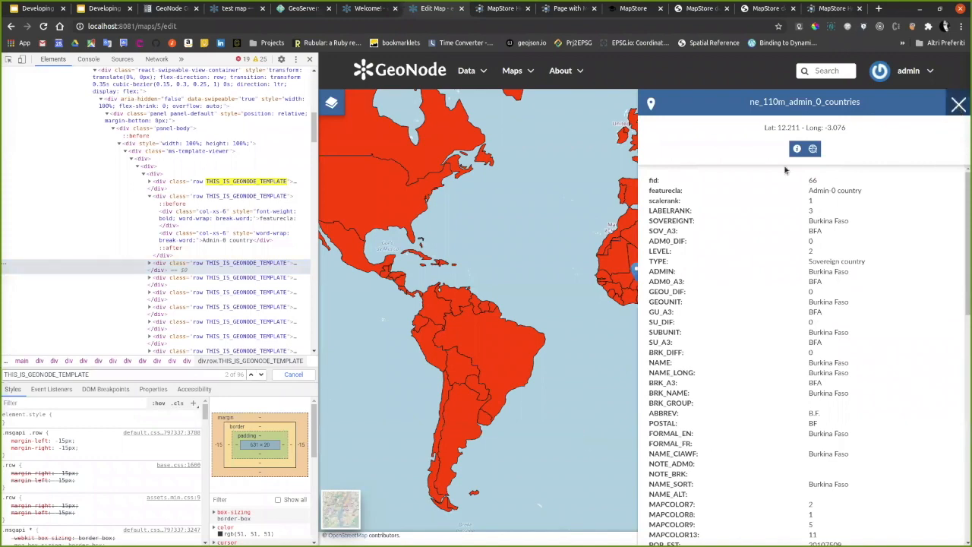
click(958, 104)
key(alt+Tab)
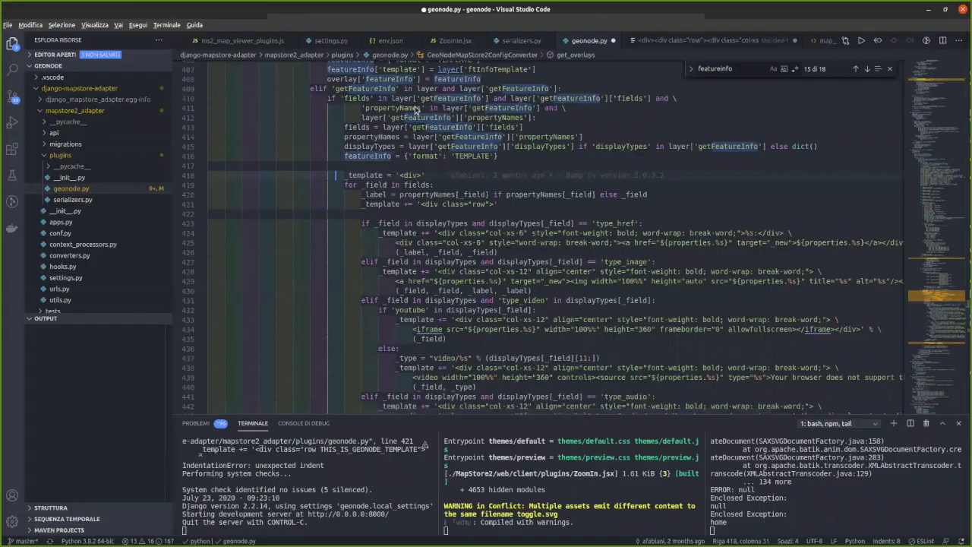
key(alt+Tab)
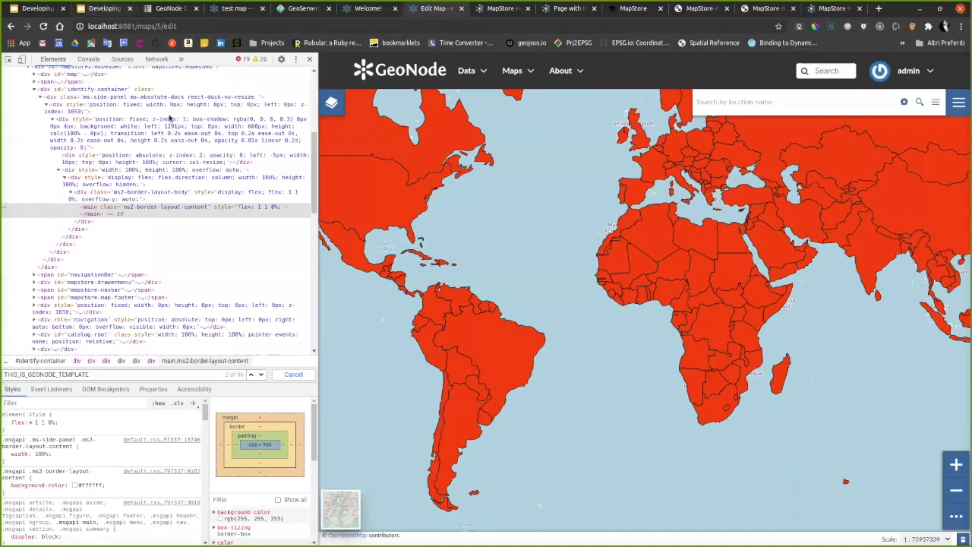
- Switch to the GeoNode integration slides and review the geonode-mapstore-client structure, templates folder and template code slides
key(ctrl+2)
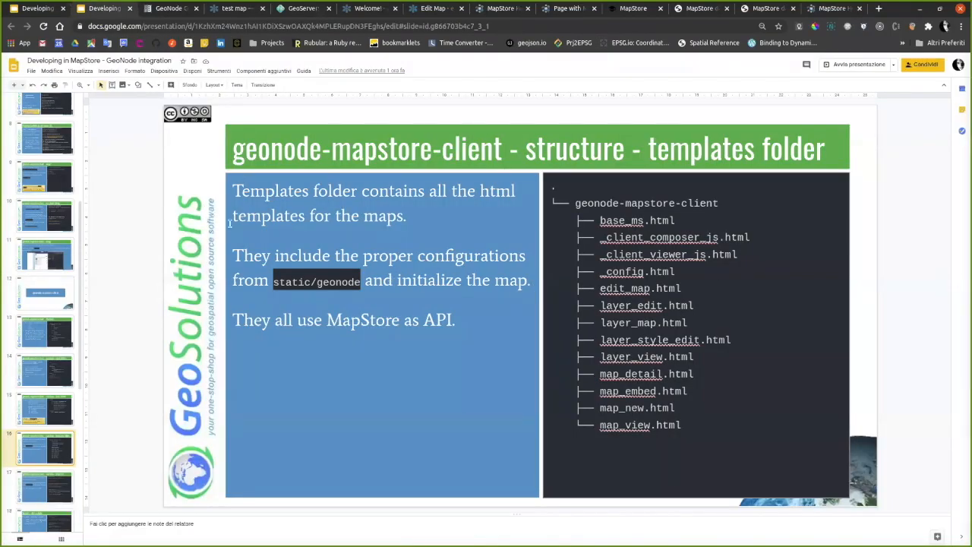
key(alt+Tab)
key(alt+Tab)
click(30, 328)
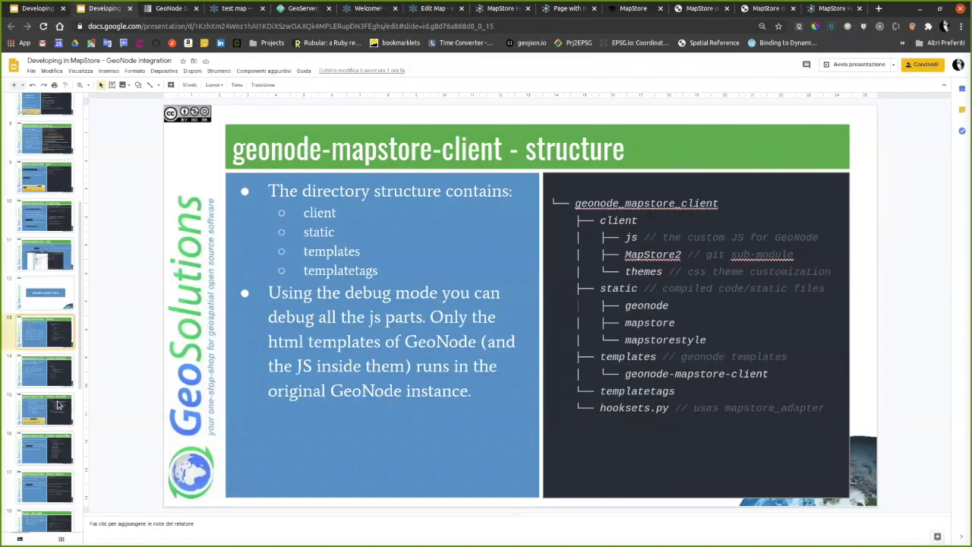
click(58, 405)
click(51, 445)
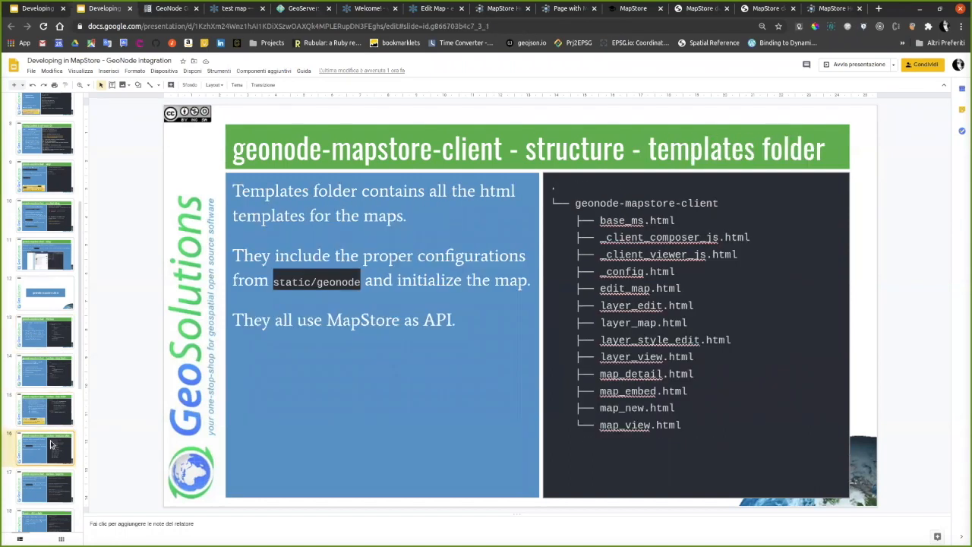
click(53, 486)
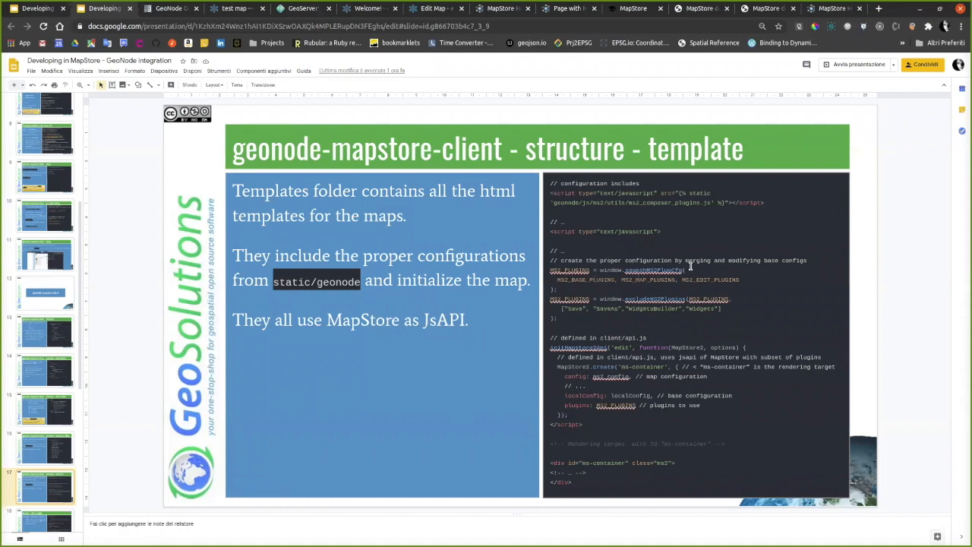
click(675, 203)
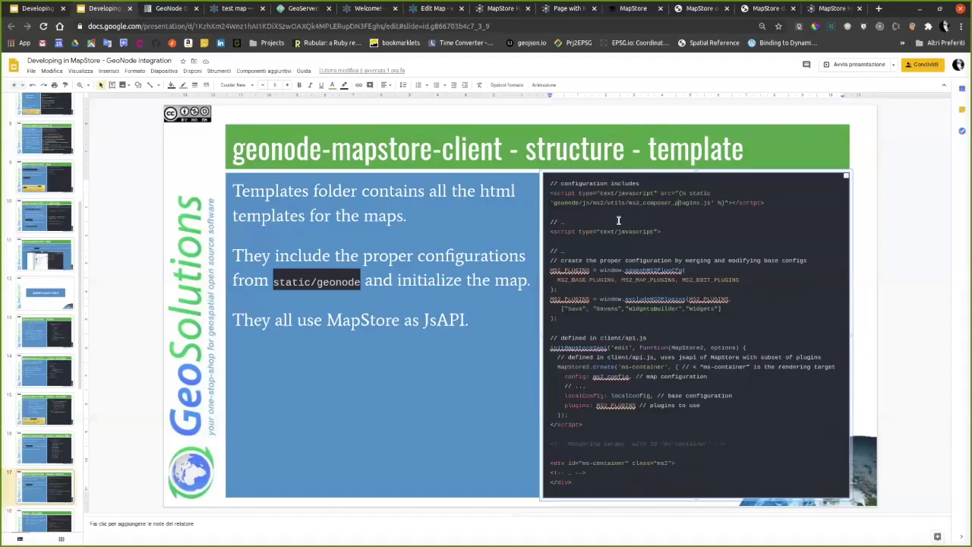
key(Tab)
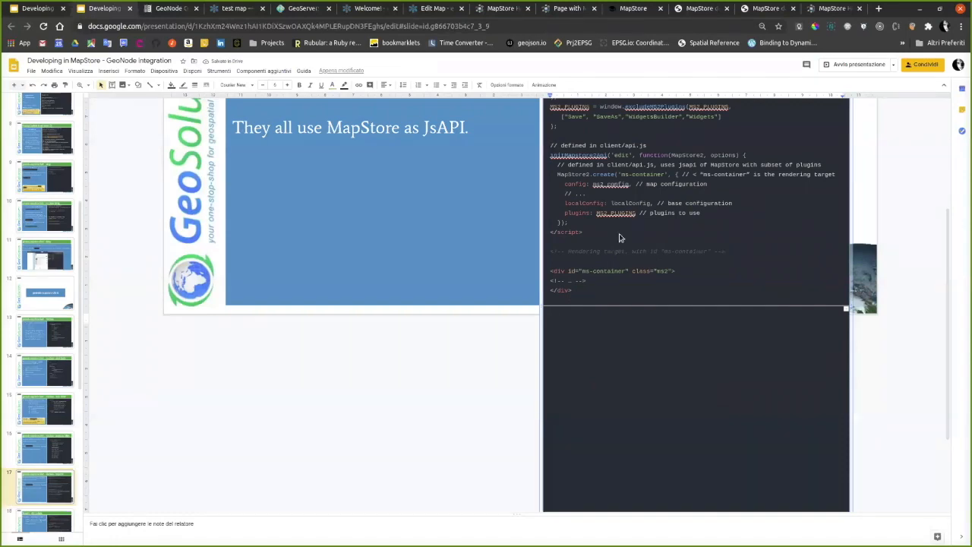
scroll(618, 238, up, 3)
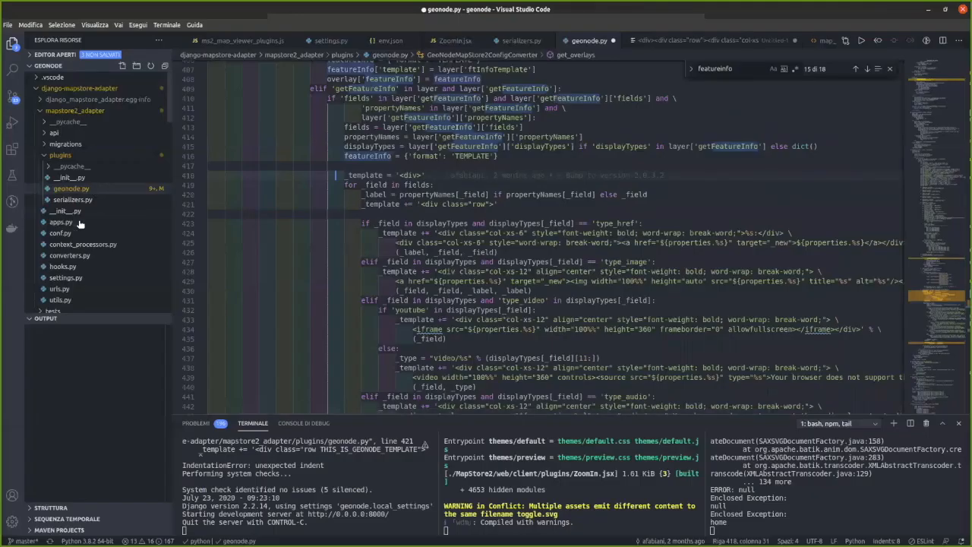
- In Visual Studio Code, collapse the django-mapstore-adapter and client folders and open _client_composer_js.html from the geonode-mapstore-client templates
click(52, 112)
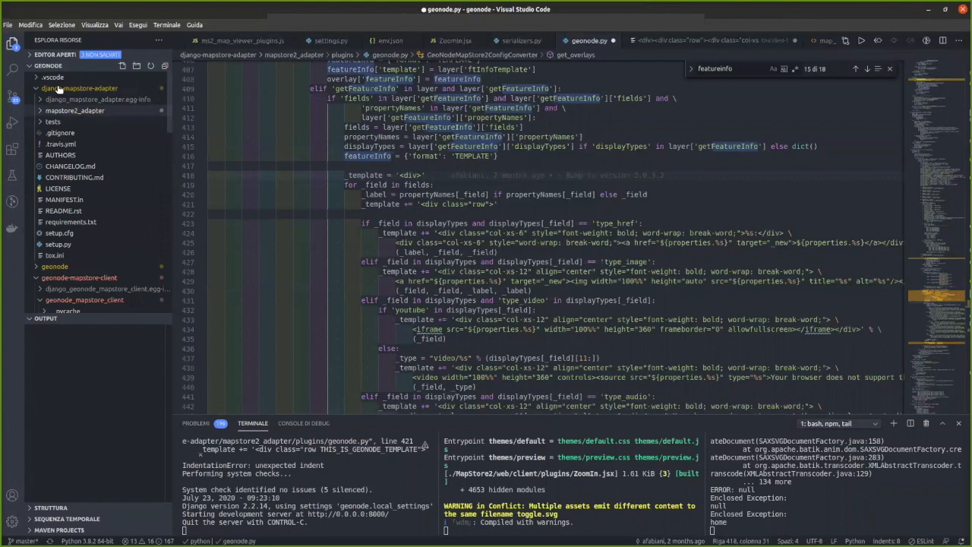
click(59, 88)
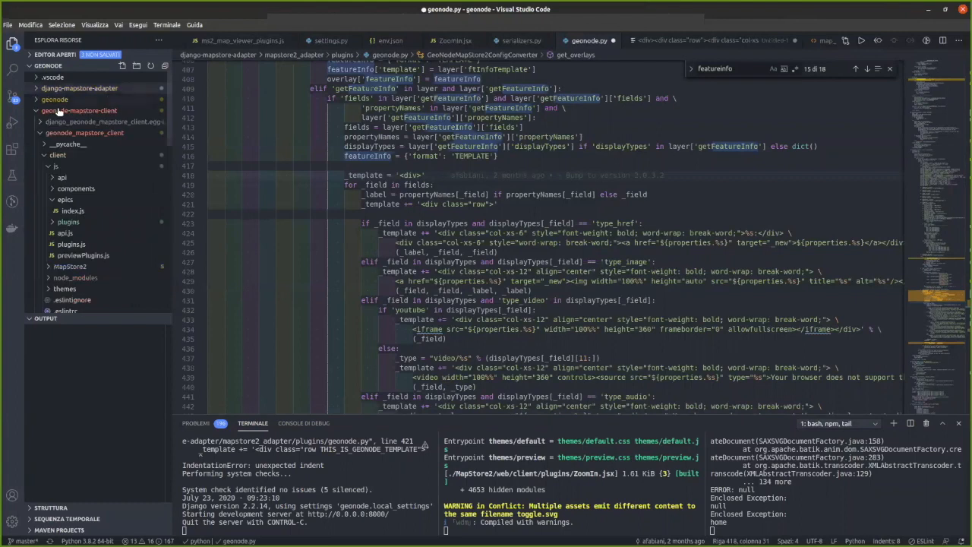
click(57, 155)
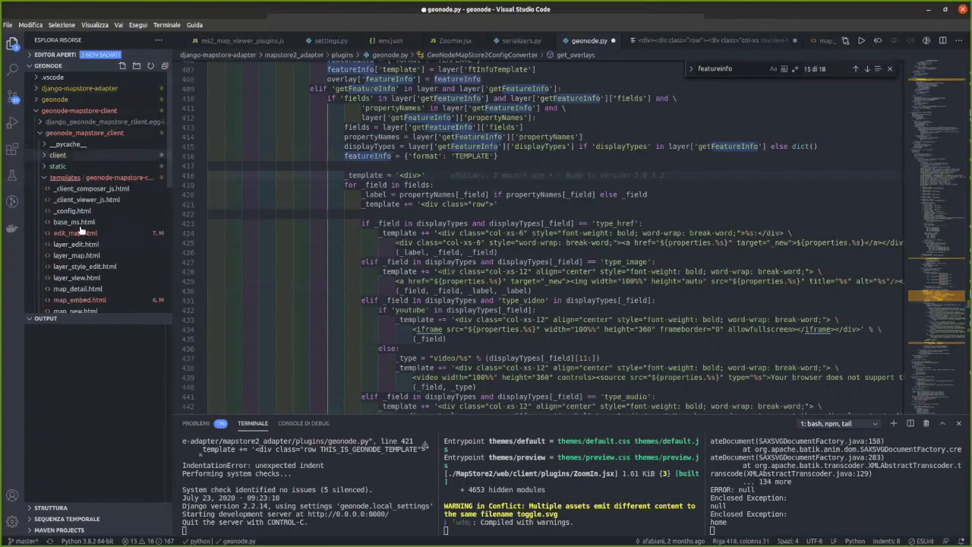
scroll(87, 296, down, 2)
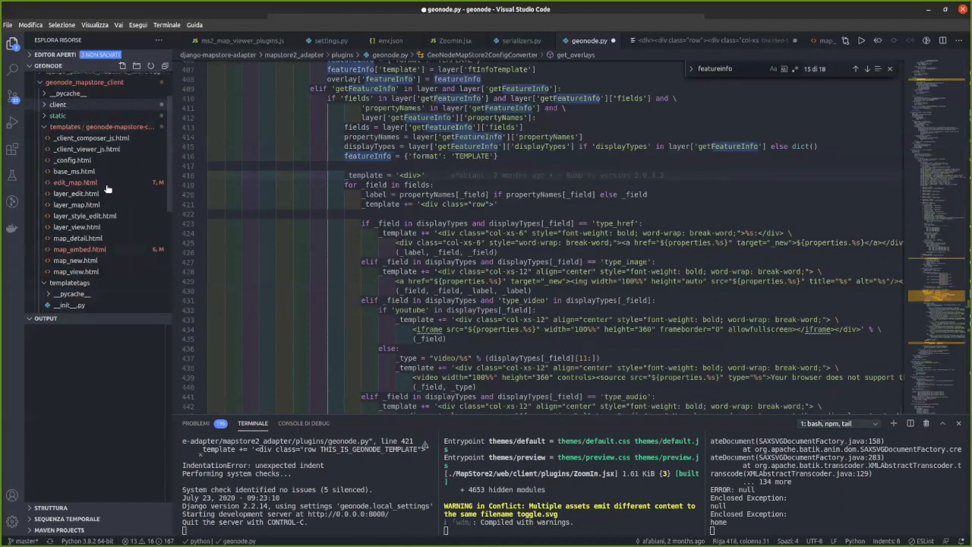
click(112, 139)
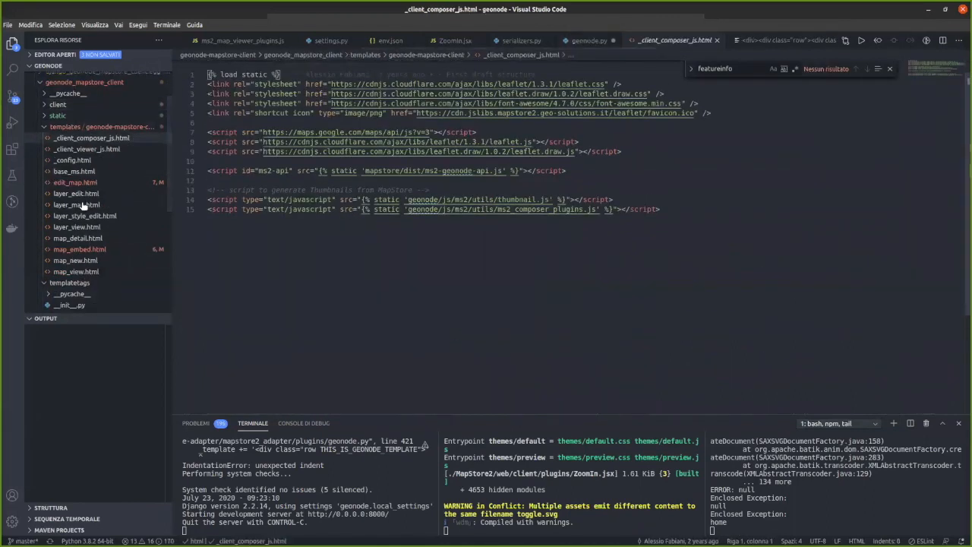
- Open layer_edit.html and highlight the squashMS2PlugCfg and excludeMS2Plugins lines that build MS2_PLUGINS
click(86, 195)
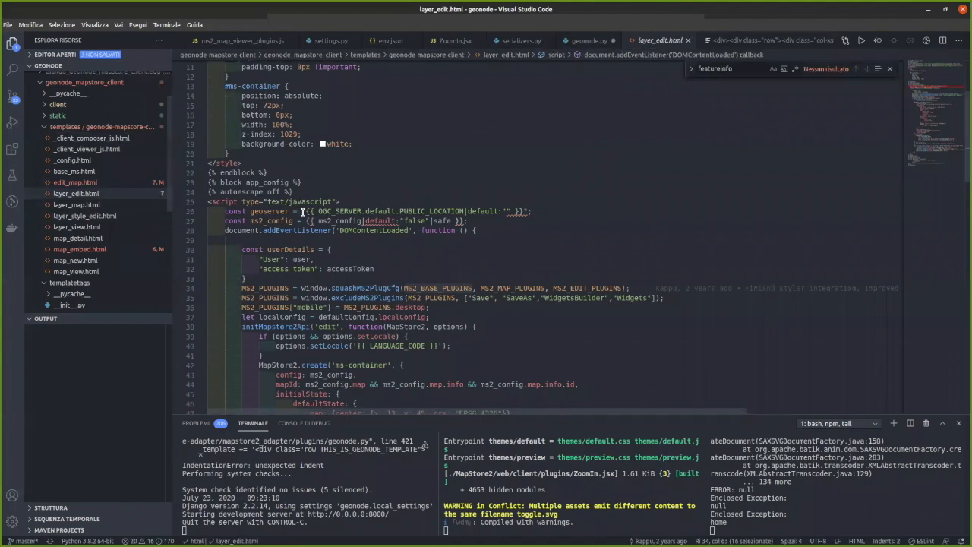
scroll(300, 213, down, 3)
double_click(359, 221)
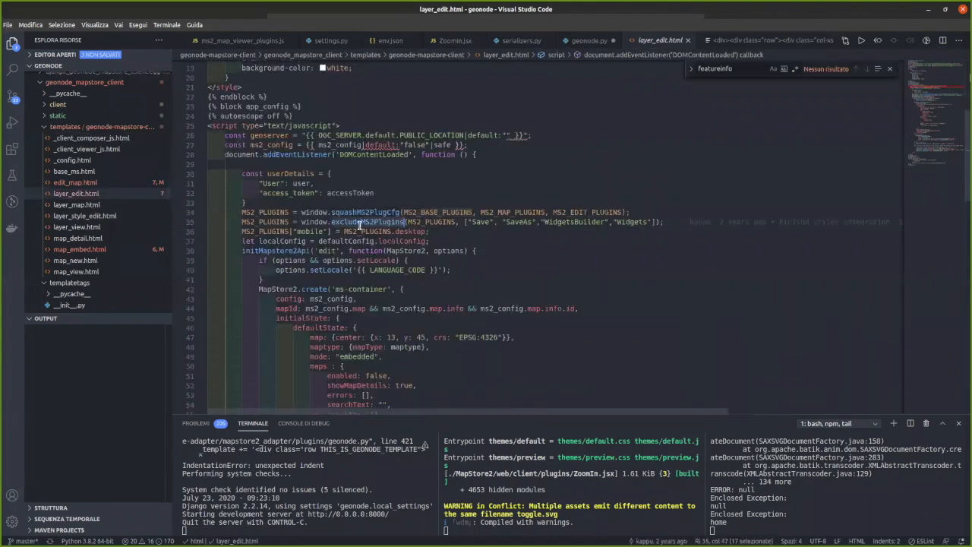
drag(642, 210, 243, 211)
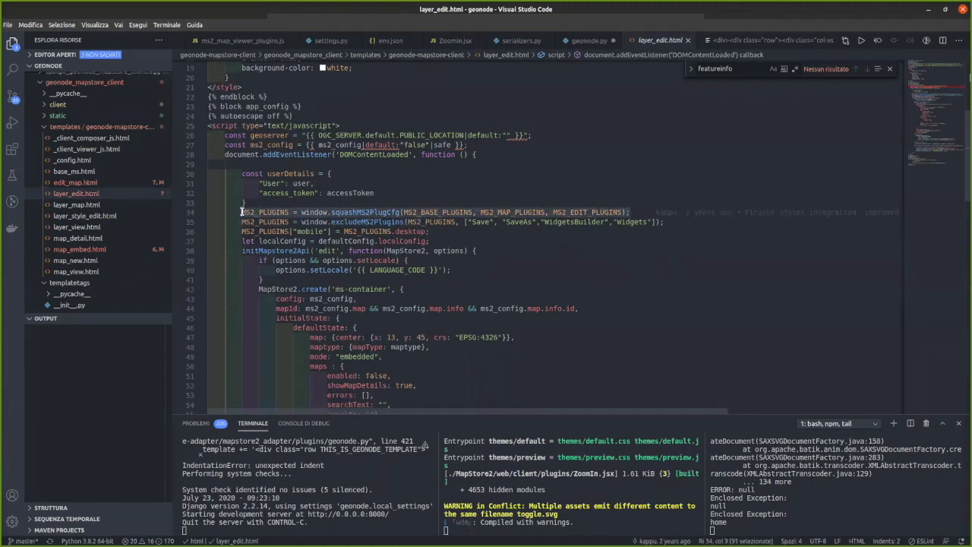
click(445, 221)
drag(692, 220, 429, 221)
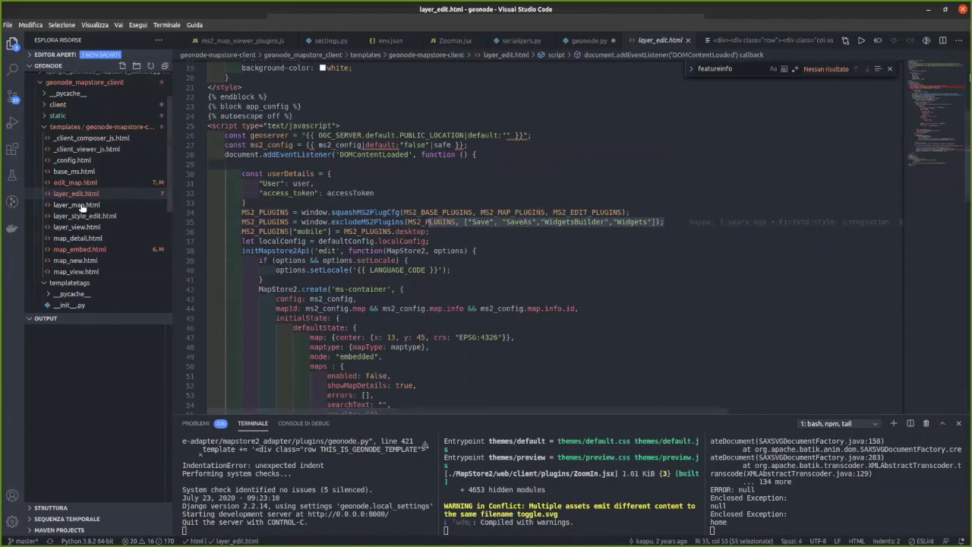
- Highlight the excluded plugins list from "Save" to "Widgets", followed by the three MS2_PLUGINS assignment lines in layer_edit.html
click(534, 223)
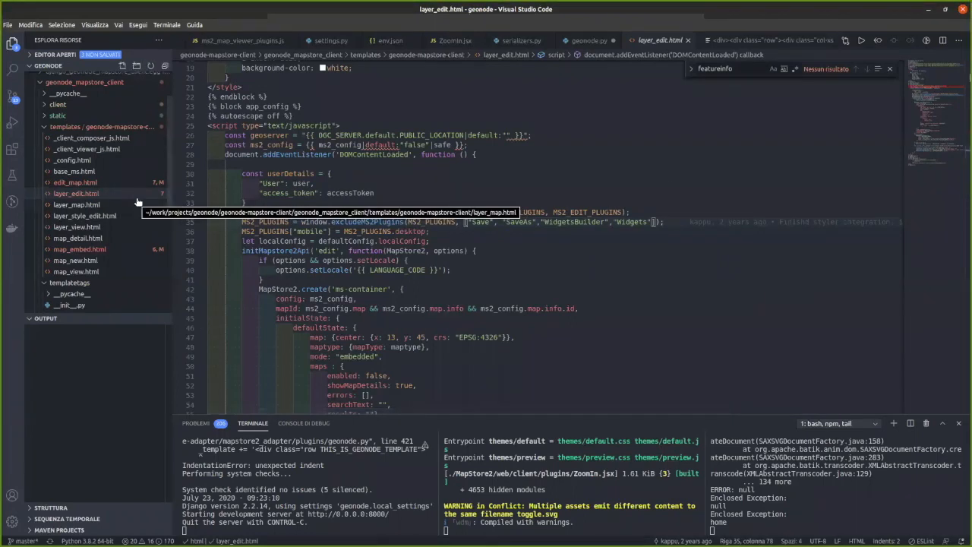
shift+click(470, 221)
drag(470, 222, 467, 222)
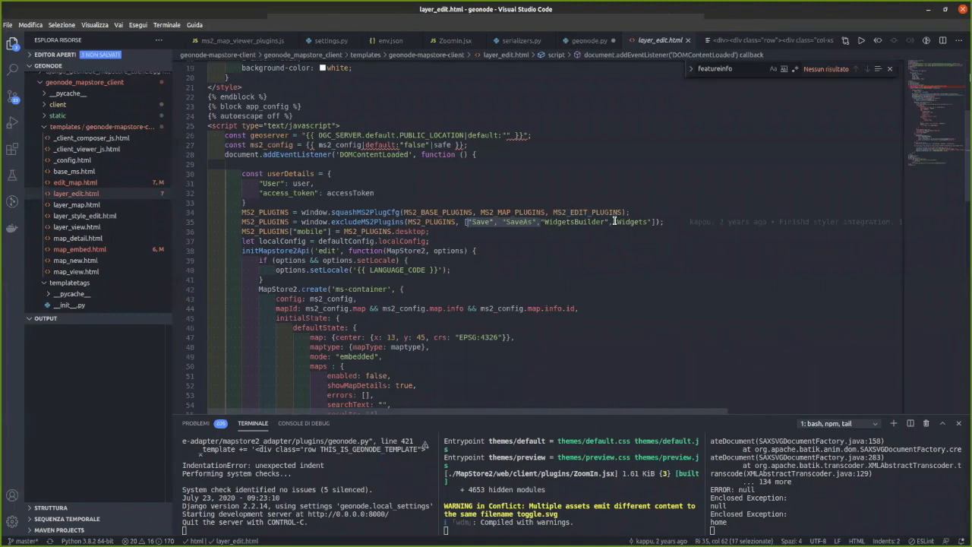
drag(653, 221, 467, 222)
click(269, 220)
click(242, 212)
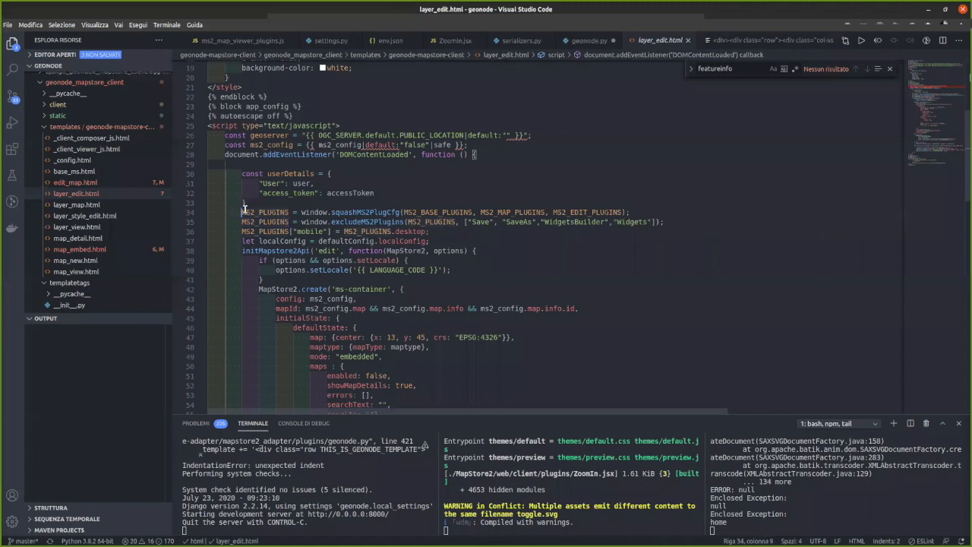
drag(242, 211, 449, 230)
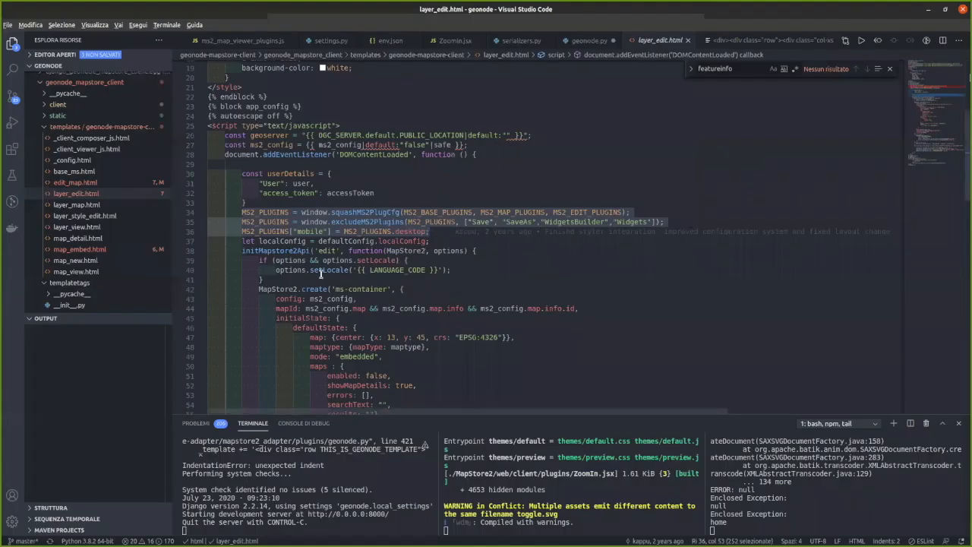
- Examine the MapStore2.create options and the triggerAction calls further down in layer_edit.html
scroll(321, 274, down, 5)
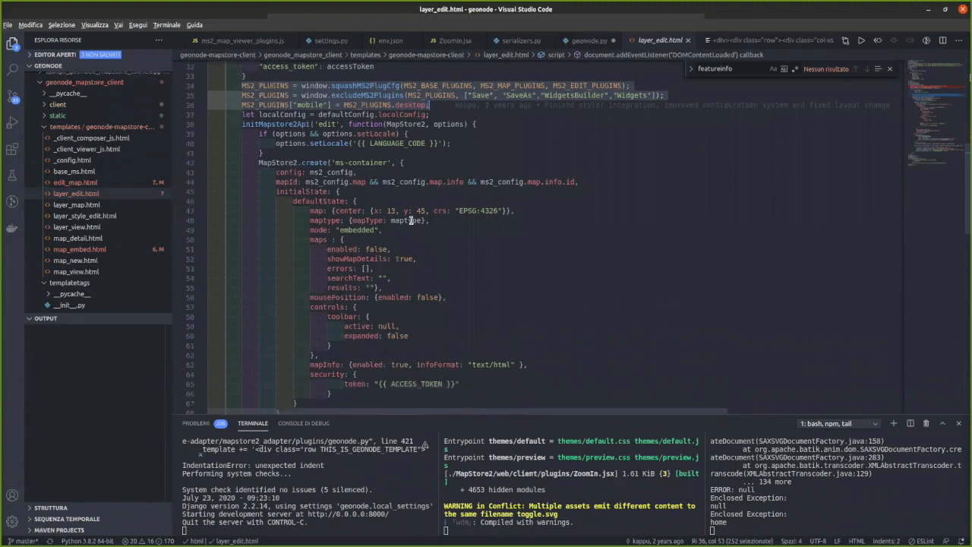
scroll(416, 353, down, 2)
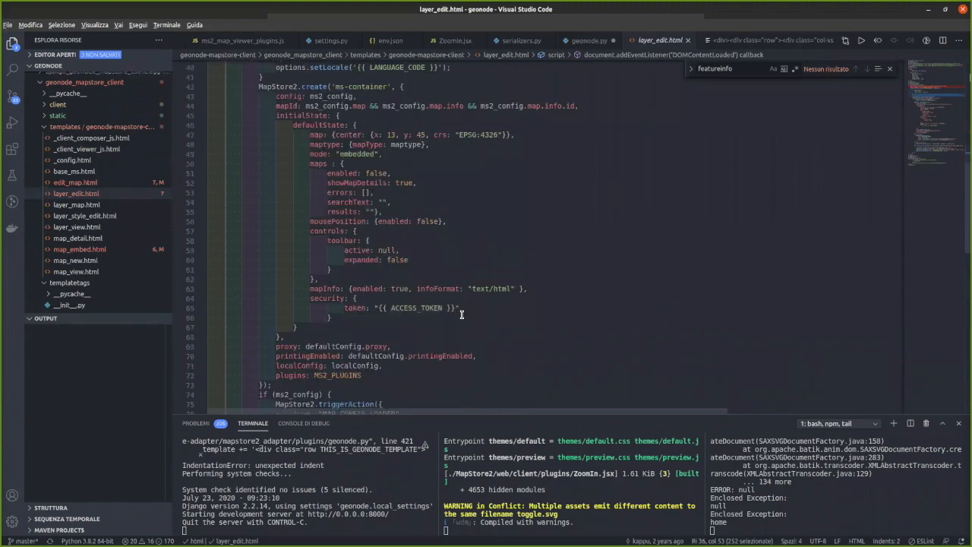
scroll(461, 314, down, 8)
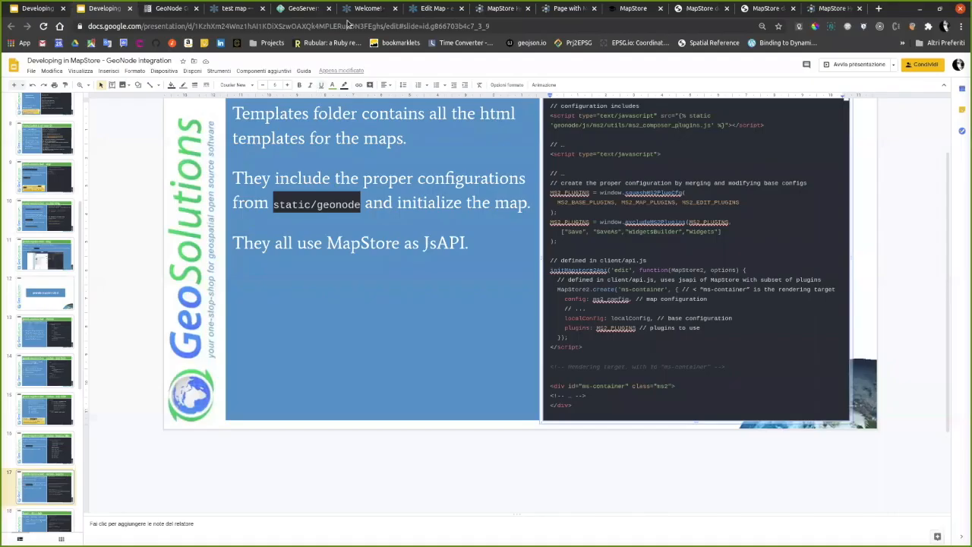
- Switch to GeoNode in the browser, open the ne_110m_admin_0_countries layer for data editing, and show the map's layer list
click(367, 8)
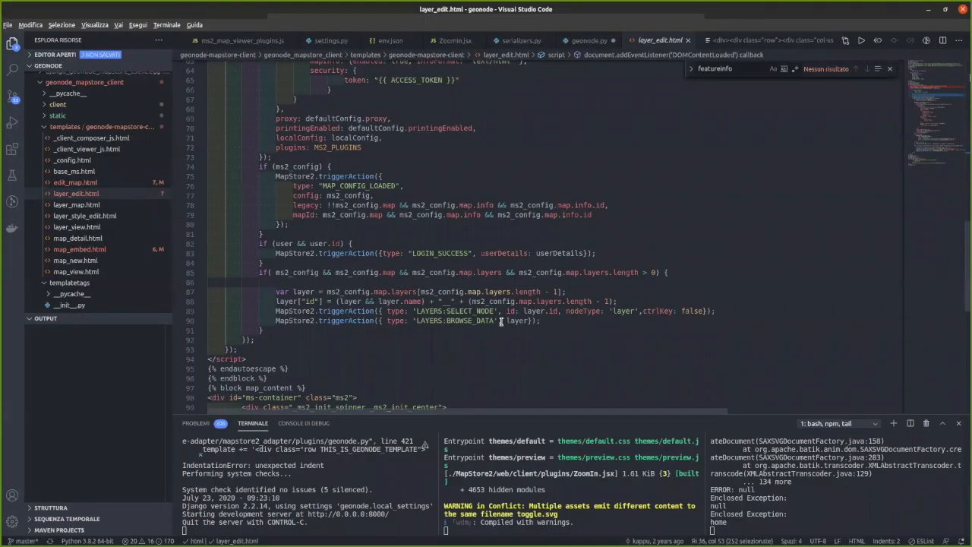
key(alt+Tab)
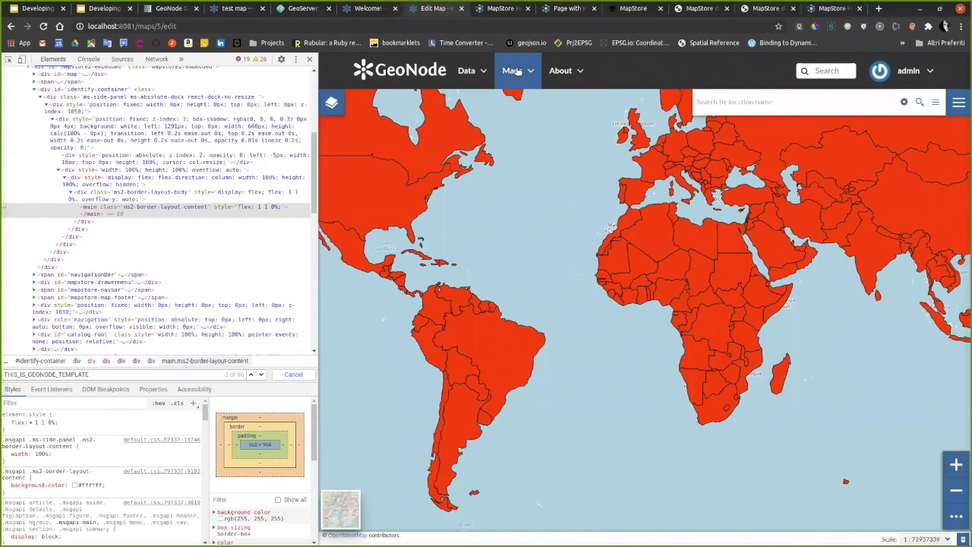
click(466, 71)
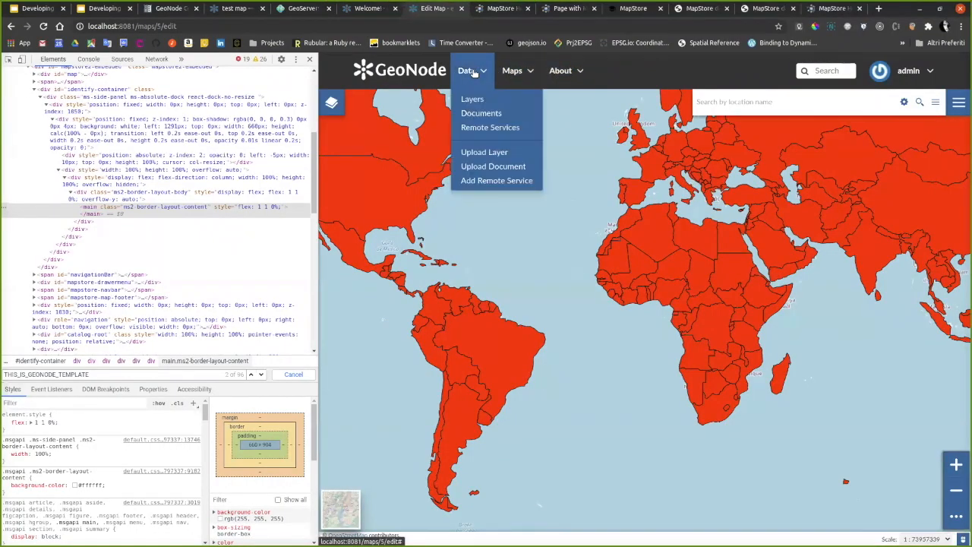
click(471, 100)
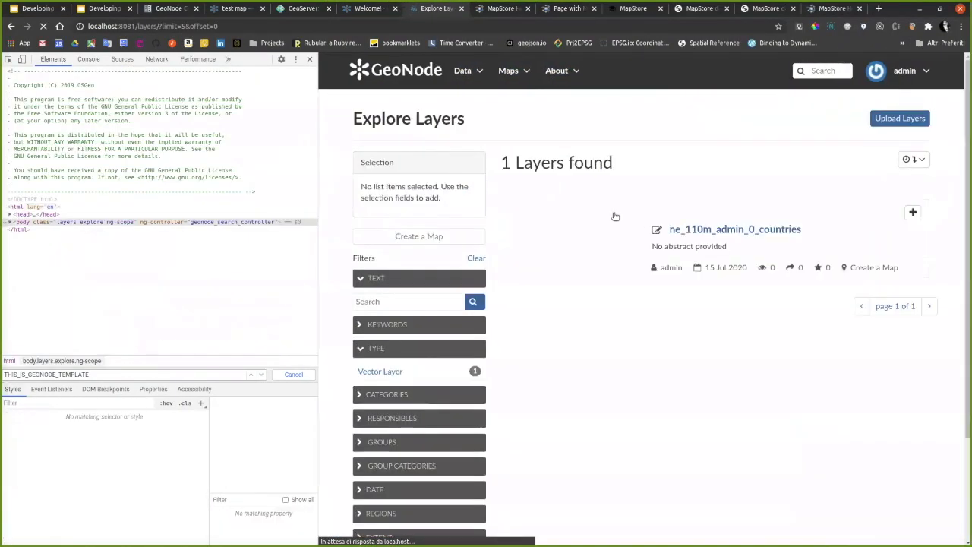
click(725, 233)
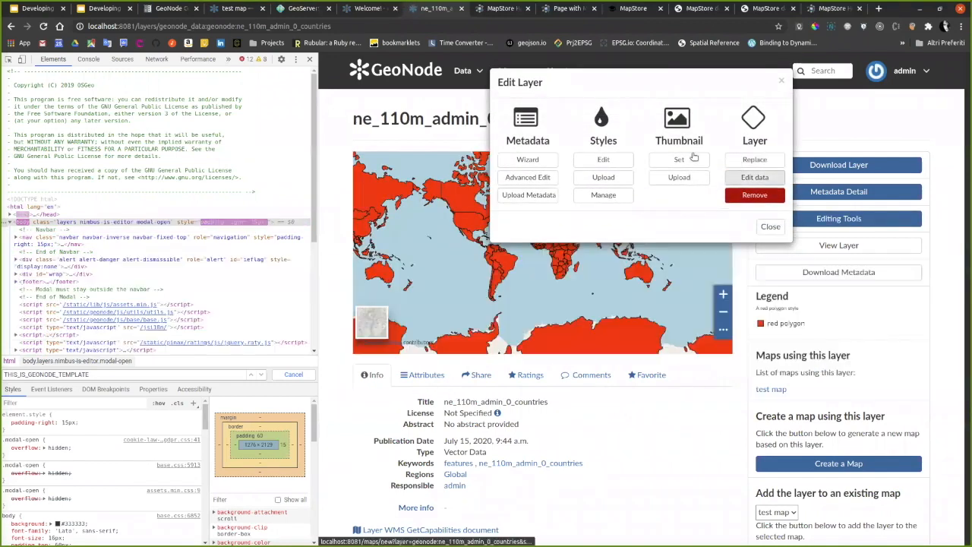
click(751, 179)
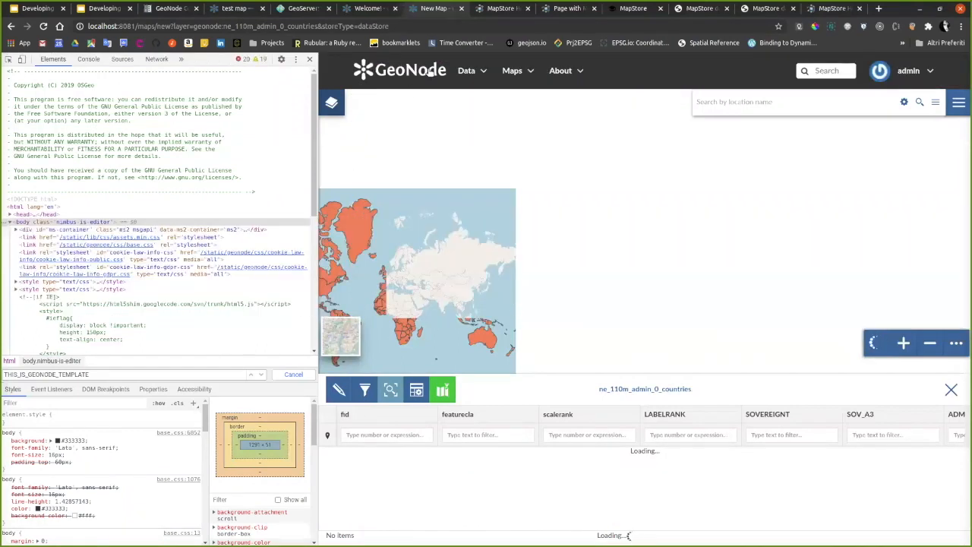
click(333, 102)
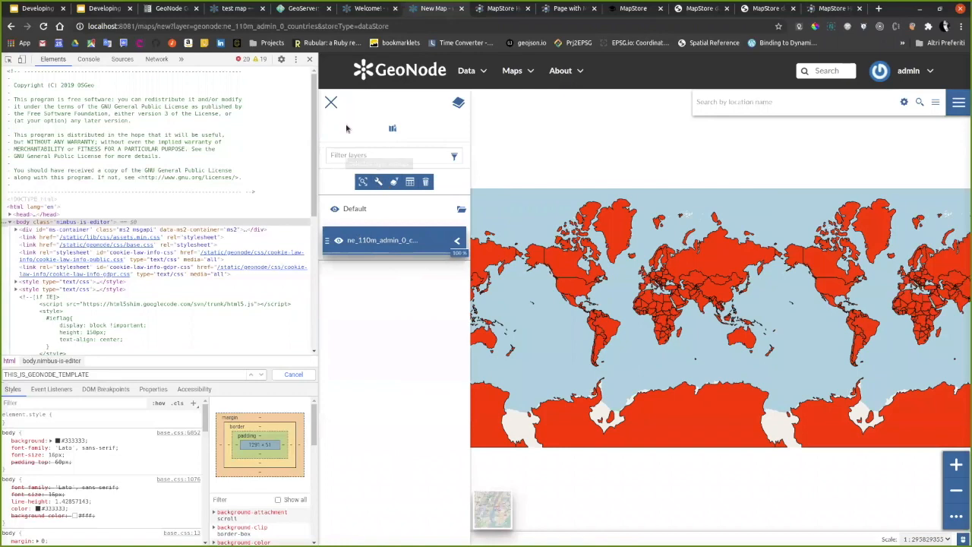
- In Visual Studio Code, highlight the LAYERS:SELECT_NODE and LAYERS:BROWSE_DATA trigger actions, and return to the layer's detail page in the browser
key(alt+Tab)
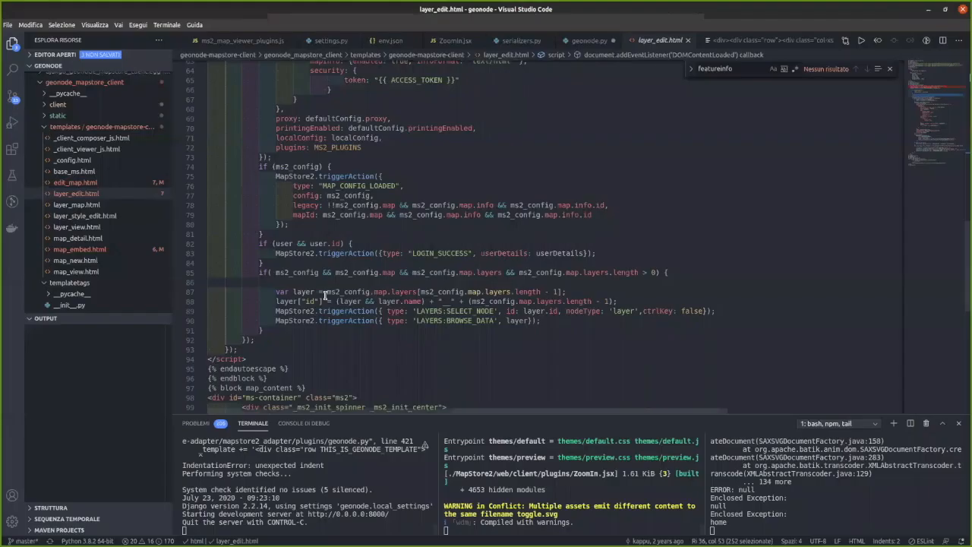
drag(275, 311, 540, 321)
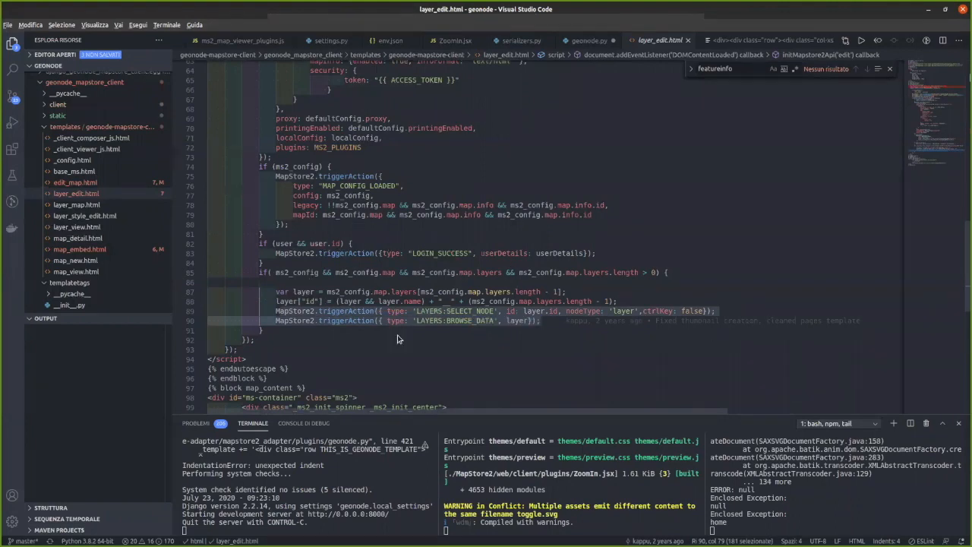
key(alt+Tab)
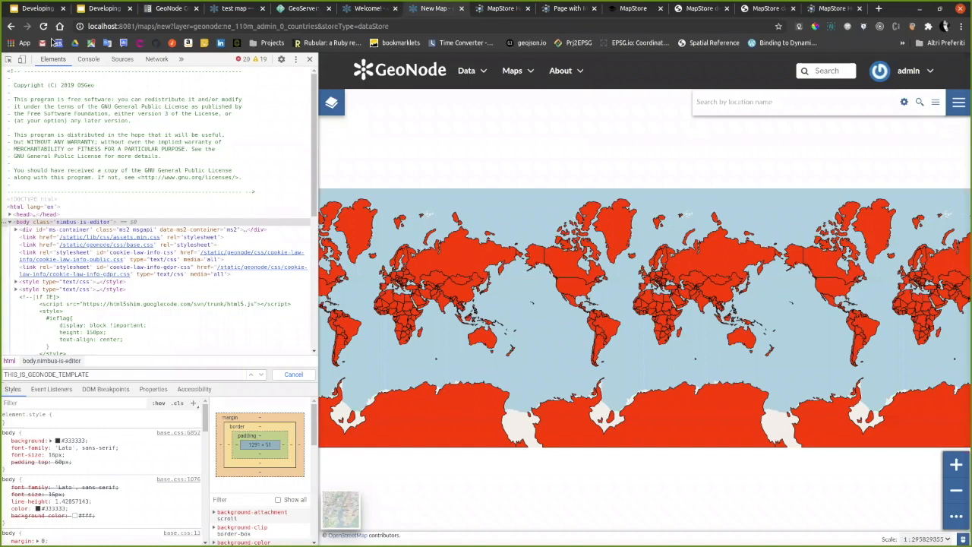
click(14, 27)
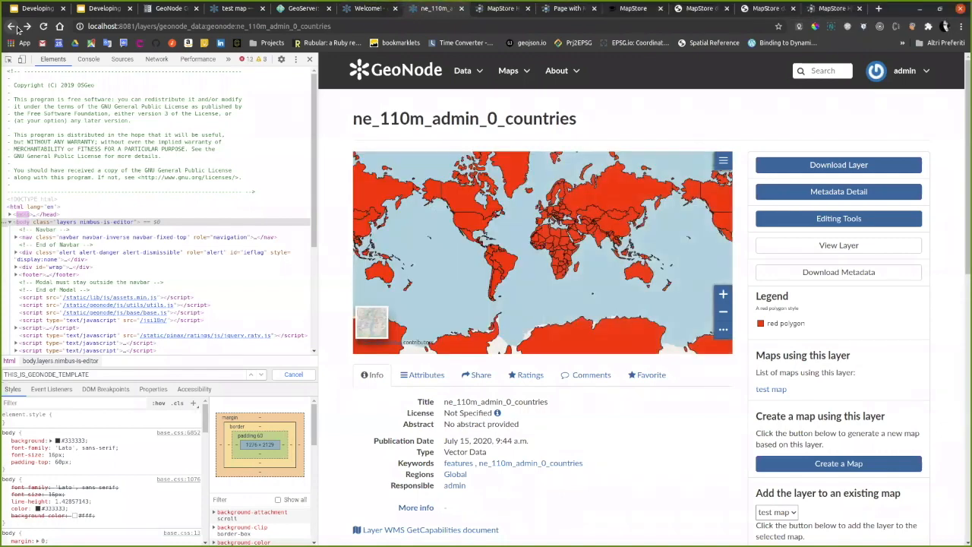
- Switch to the GeoNode integration slides and display slide 18, "Example - Add a plugin"
key(alt+Tab)
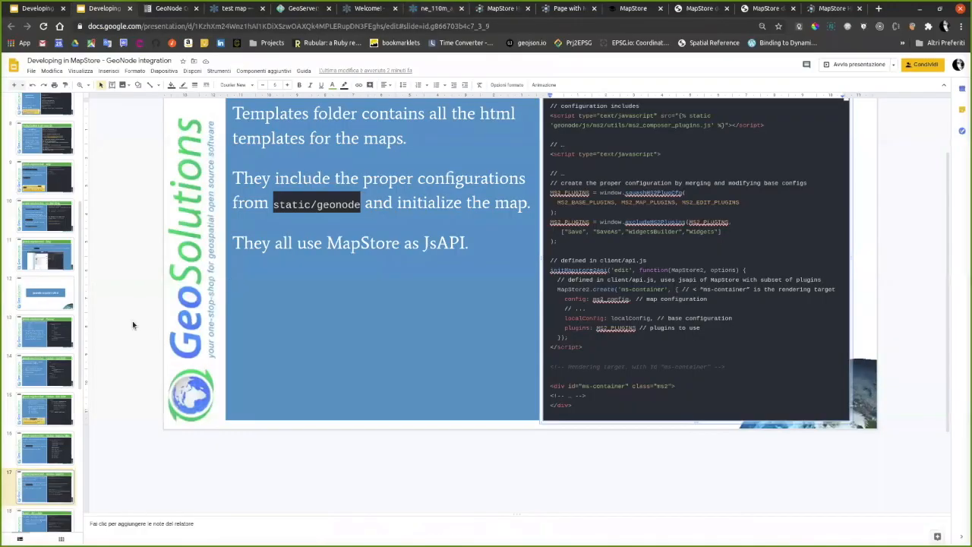
scroll(45, 434, down, 2)
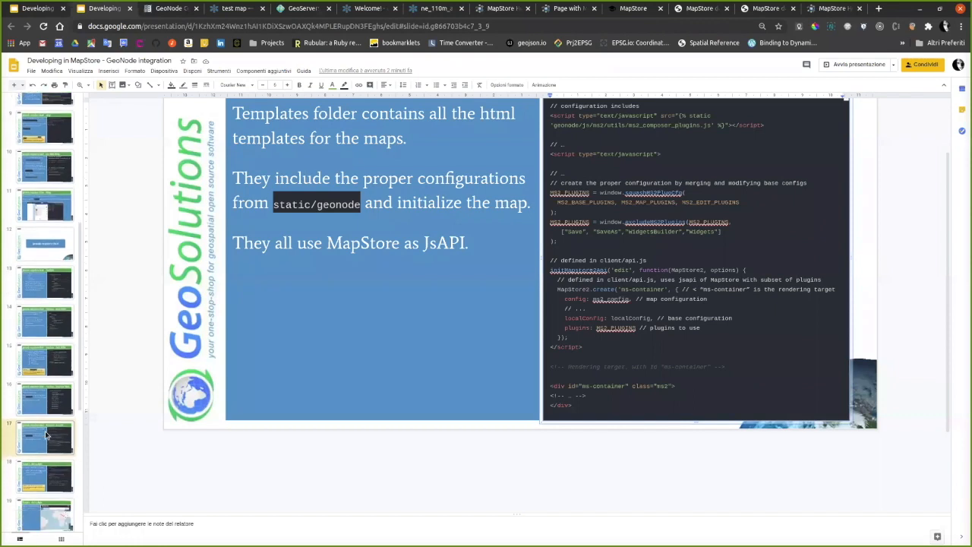
scroll(53, 364, down, 3)
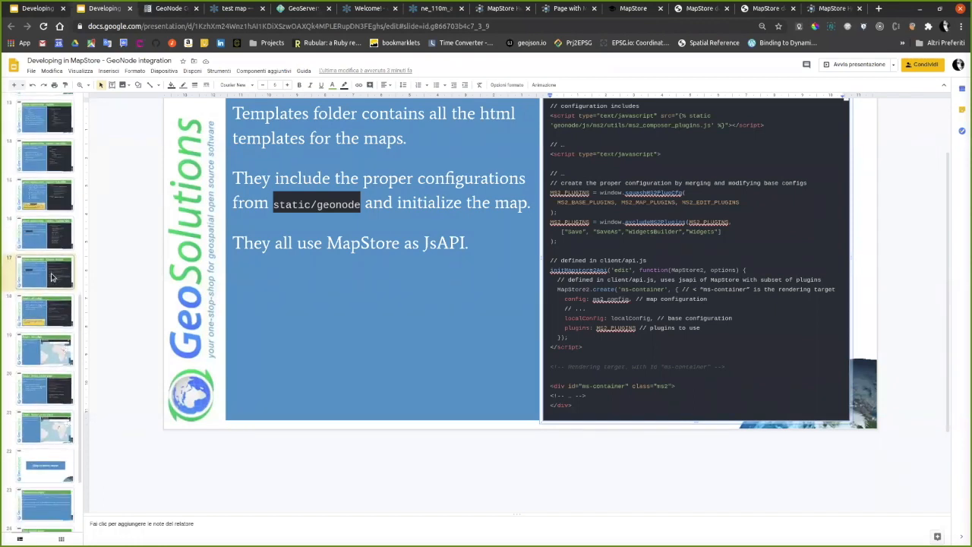
click(51, 304)
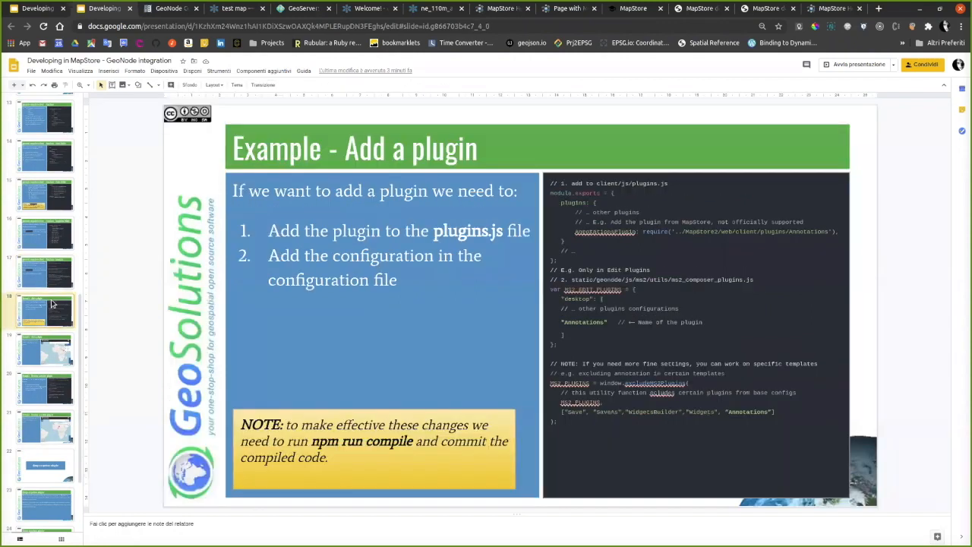